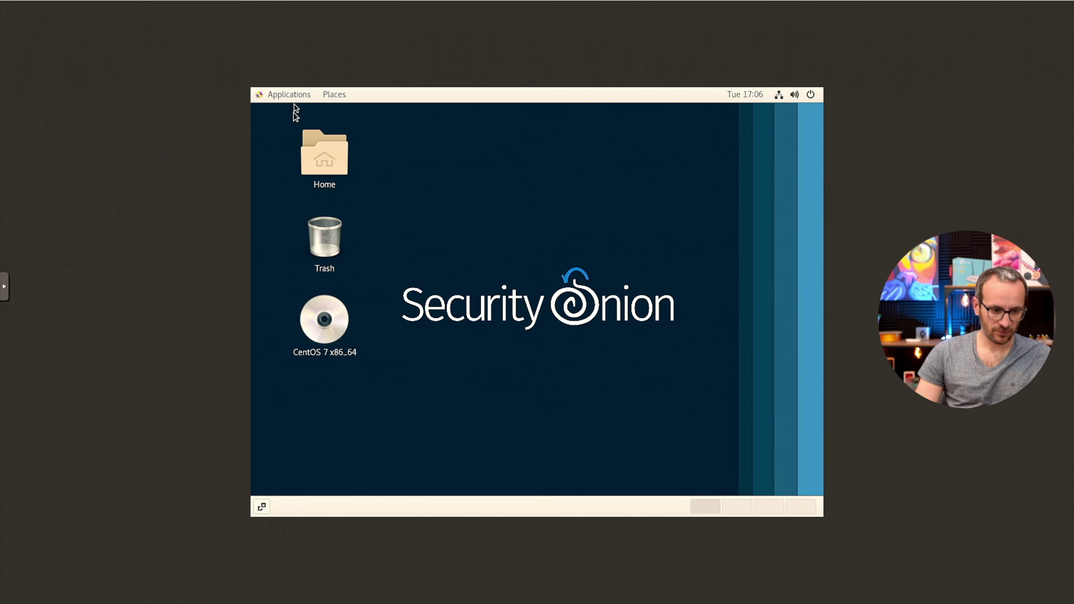
Open the Applications menu from the GNOME top bar of the Security Onion desktop in the VM.
left_click(295, 93)
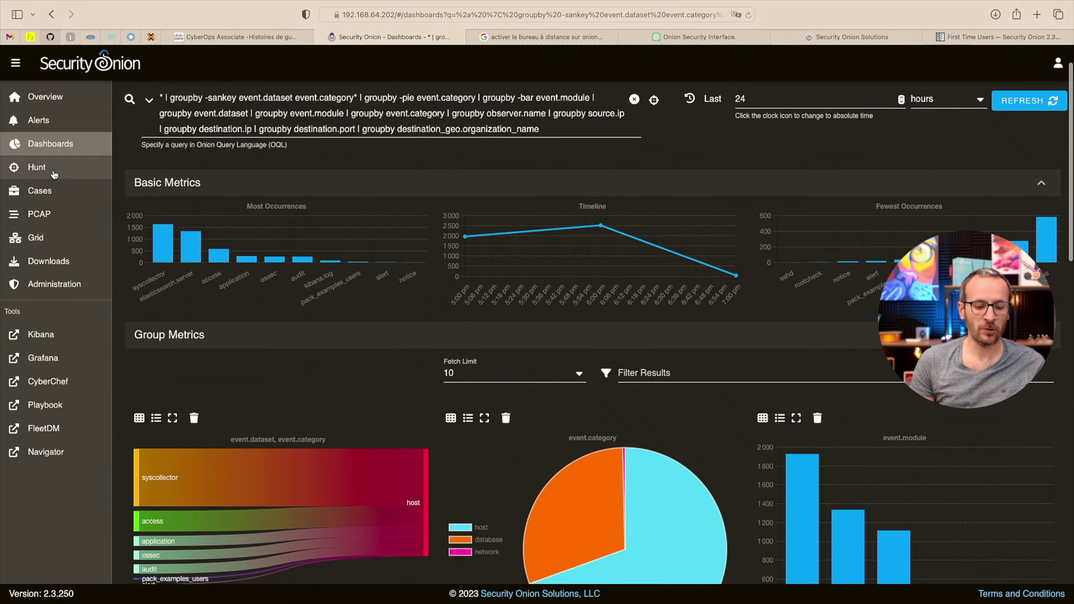
scroll(38, 174, "down", 5)
scroll(39, 173, "up", 5)
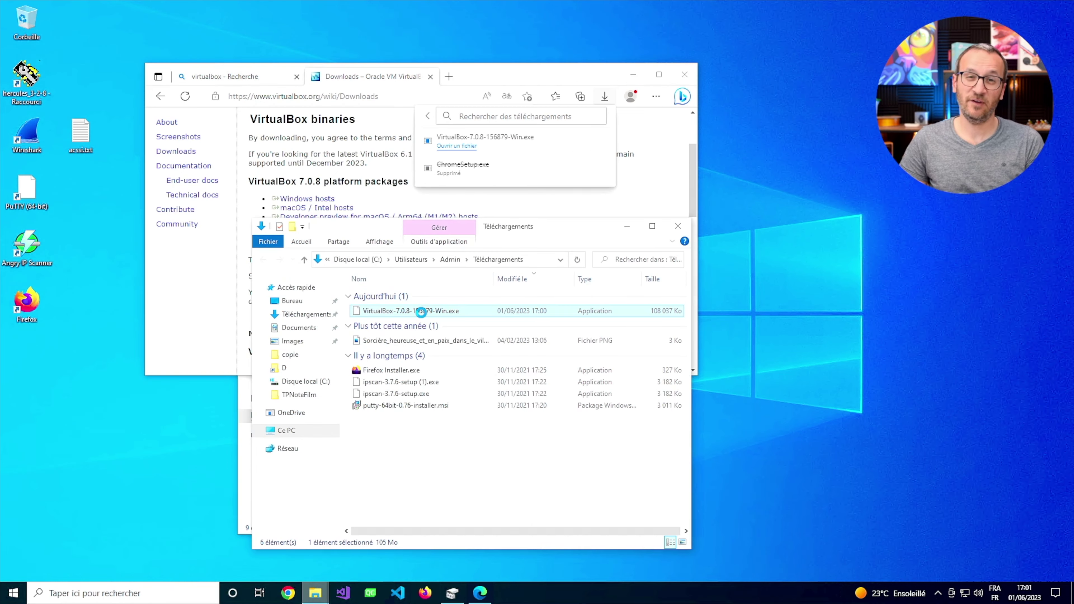
Run the VirtualBox 7.0.8 installer with default features, accepting UAC, network and Python-dependency warnings.
right_click(422, 312)
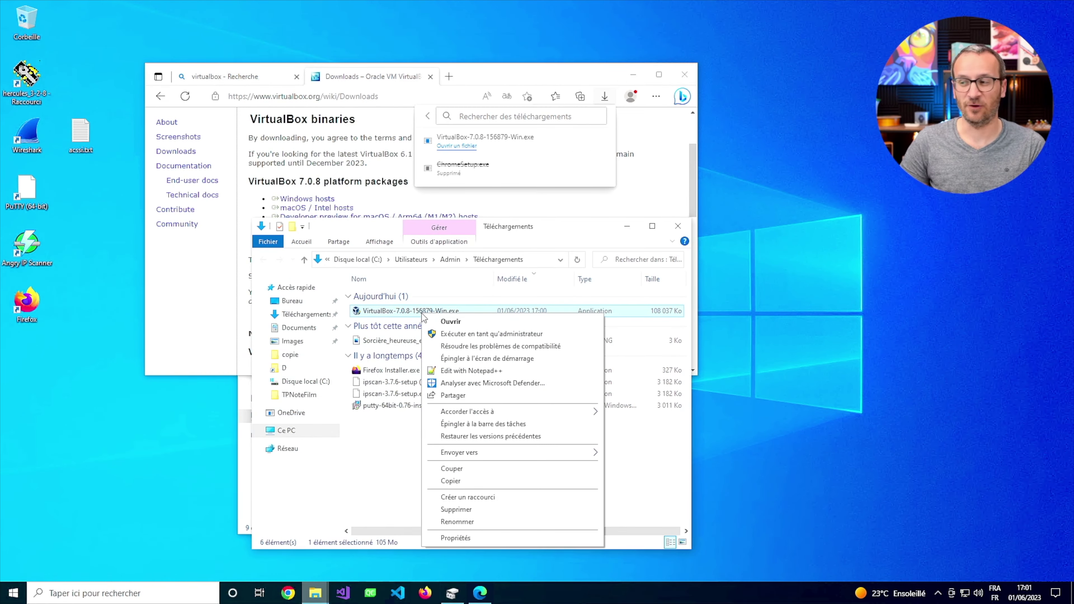
left_click(442, 322)
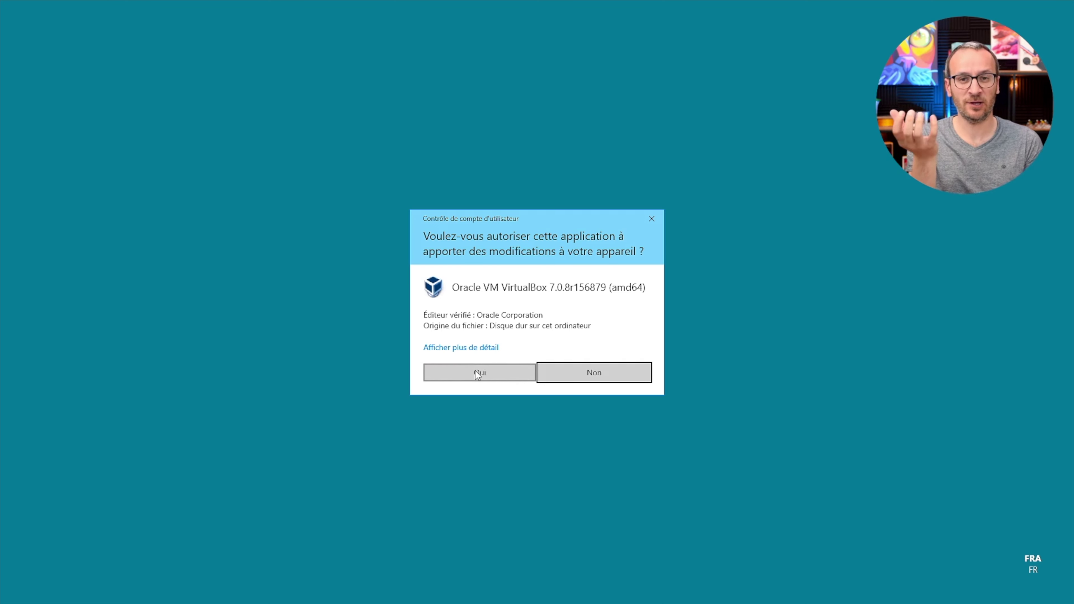
left_click(477, 373)
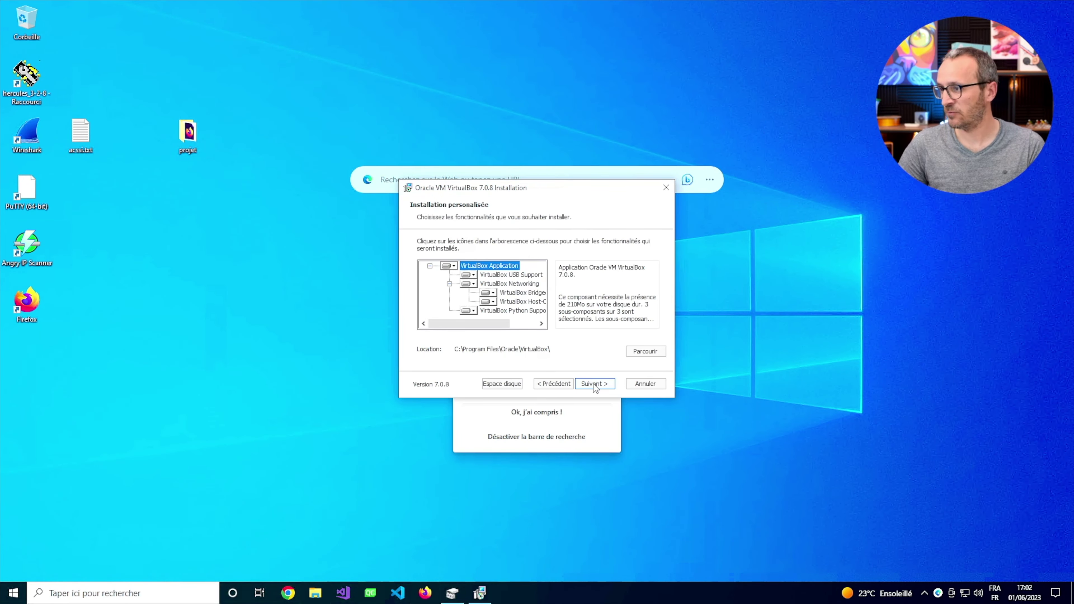
left_click(592, 382)
left_click(602, 383)
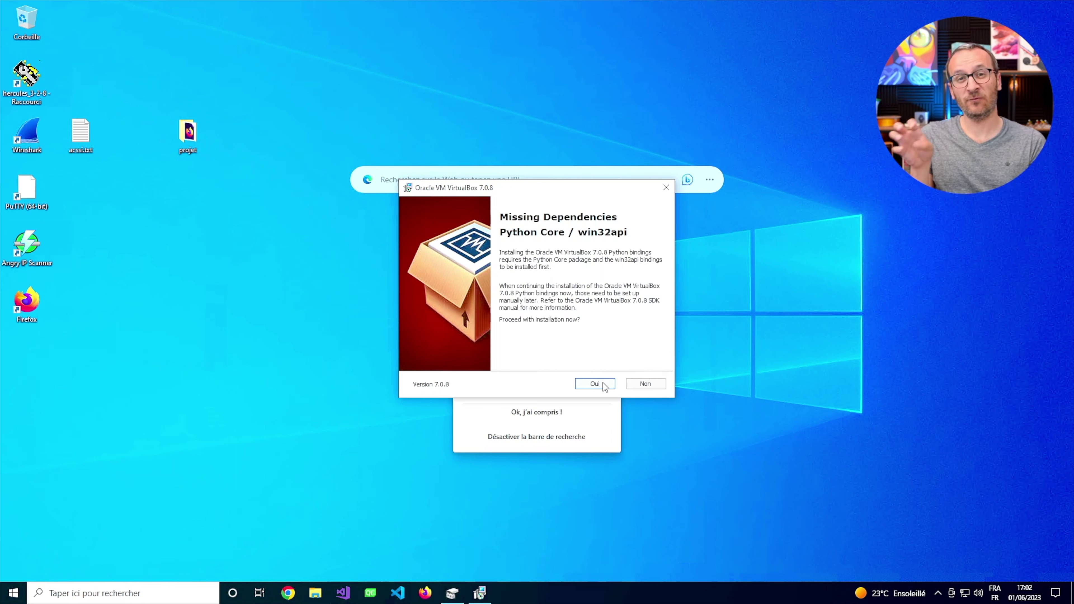
left_click(594, 384)
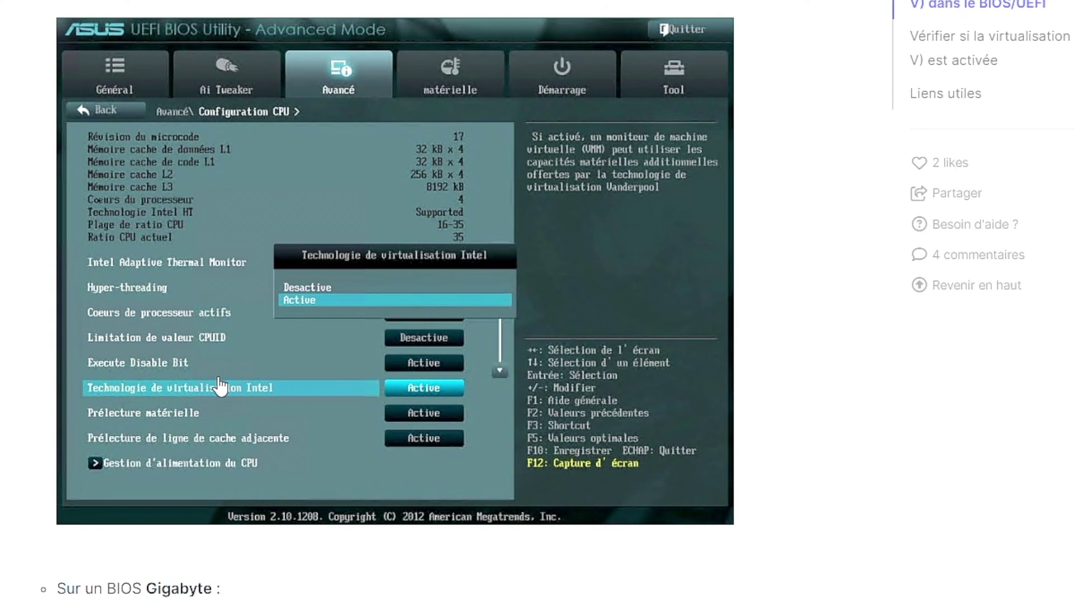
Scroll through the tech2tech article on enabling Intel VT-x / AMD-V virtualization.
scroll(220, 385, "down", 5)
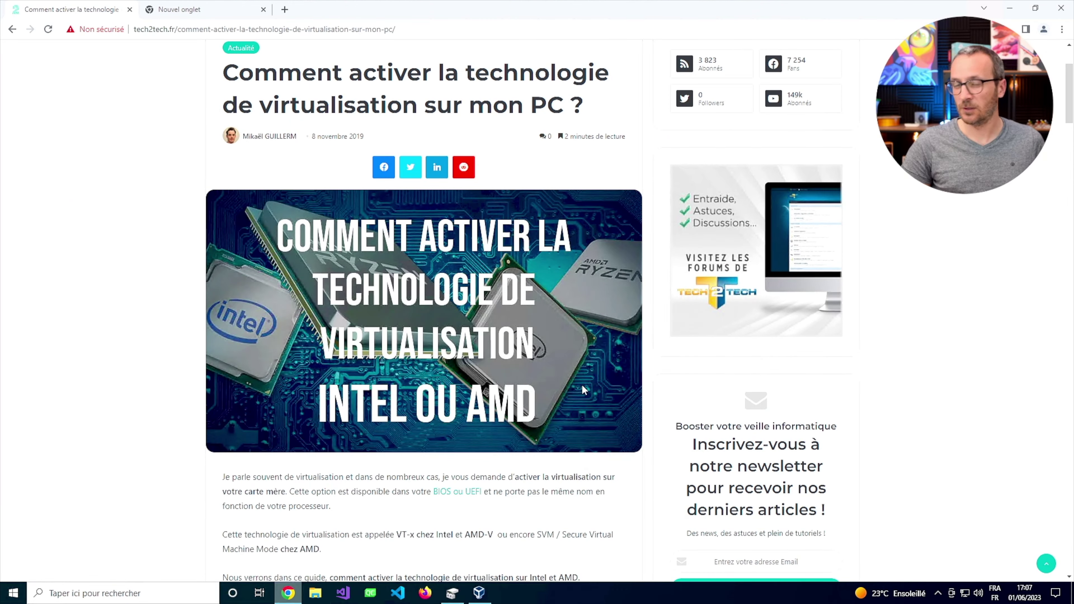
scroll(590, 331, "down", 6)
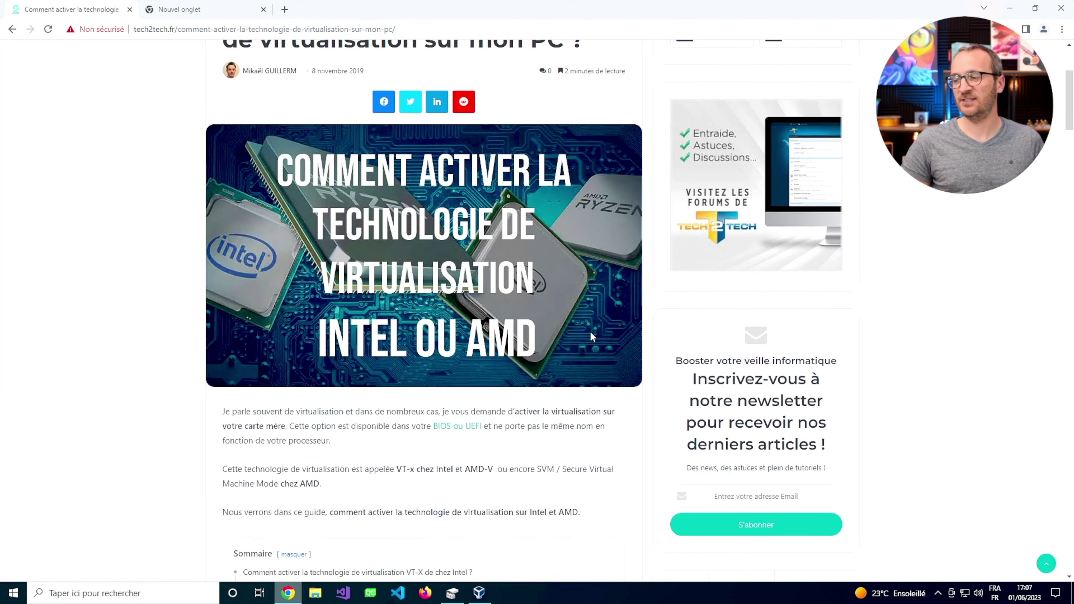
scroll(591, 333, "down", 1)
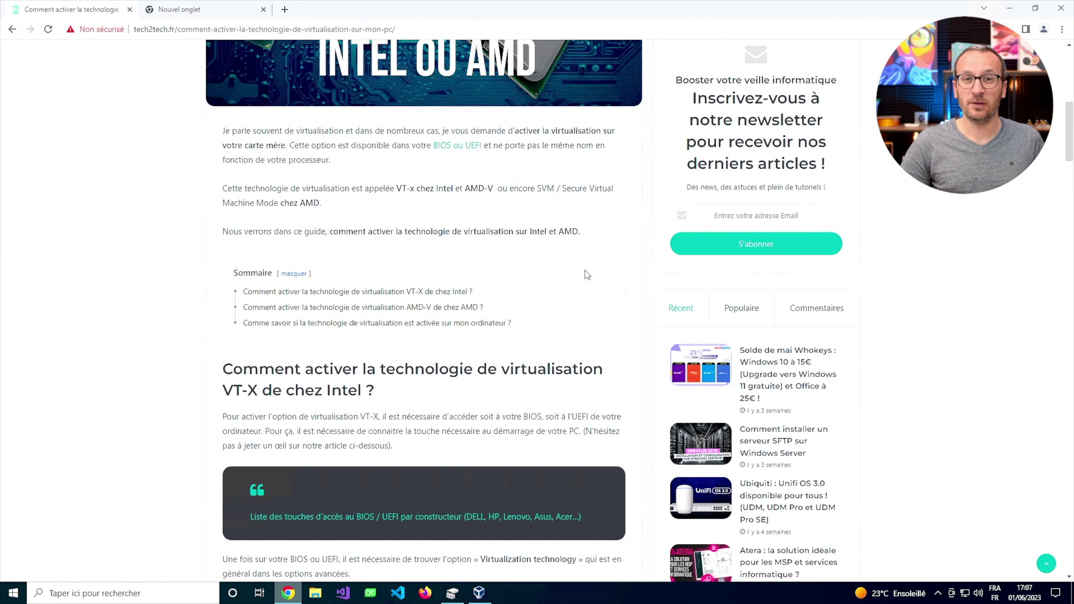
scroll(580, 279, "down", 4)
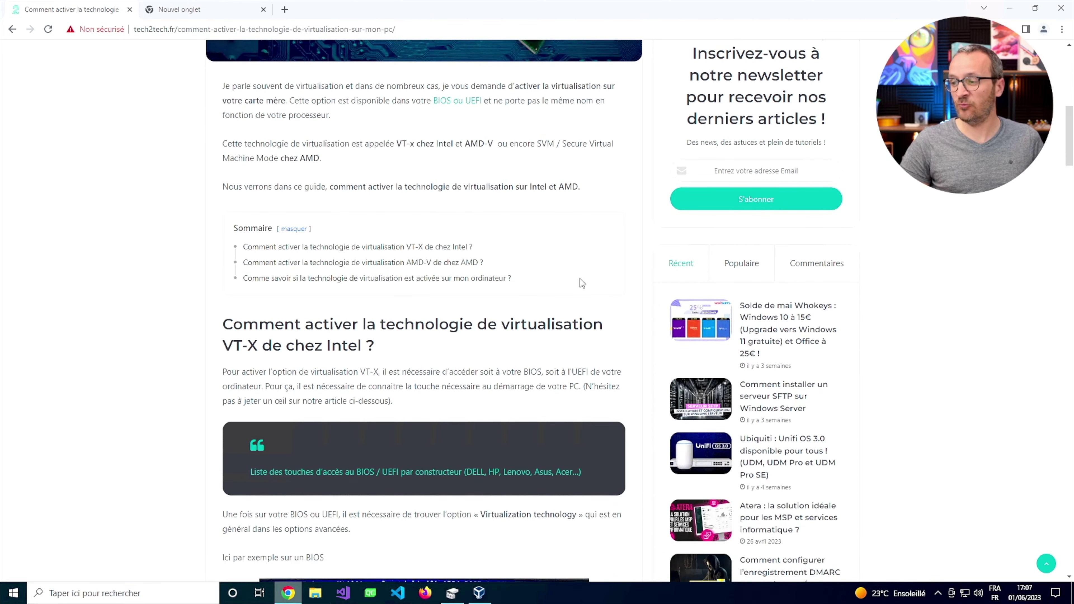
scroll(580, 279, "down", 2)
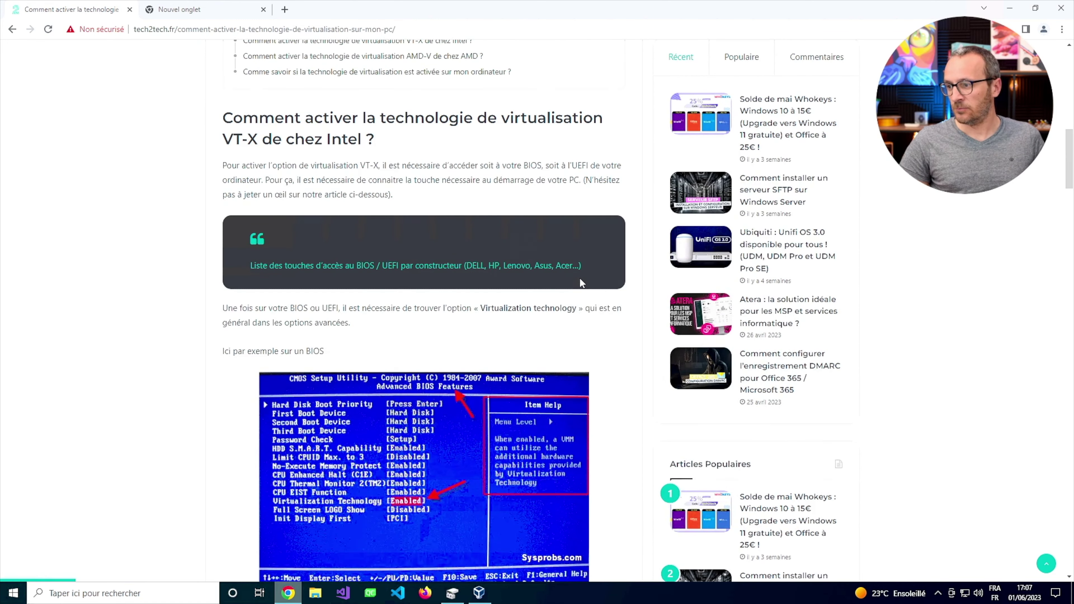
scroll(505, 316, "down", 1)
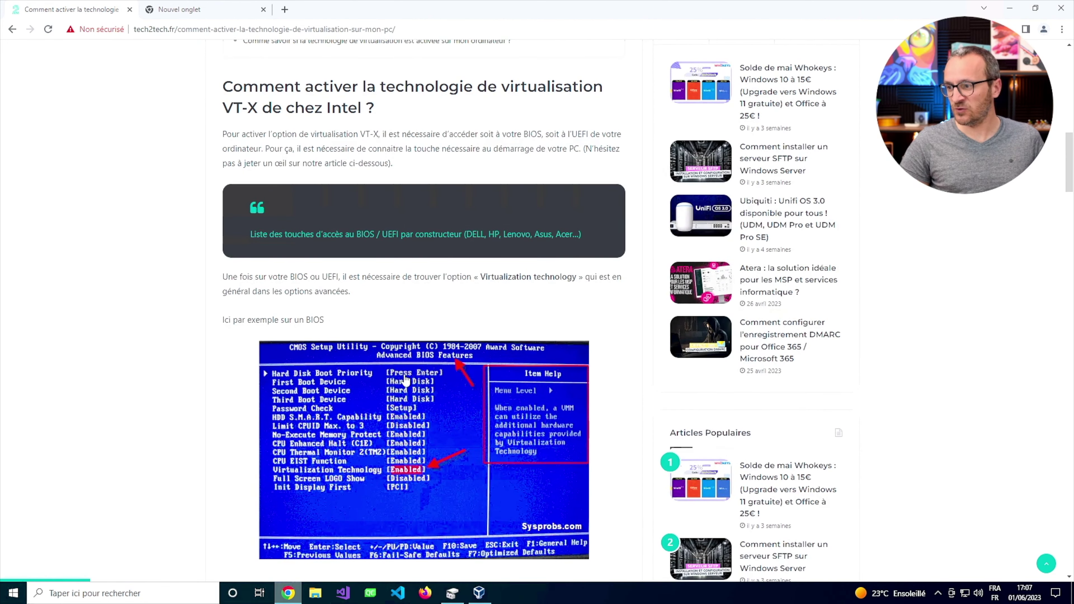
scroll(405, 379, "down", 10)
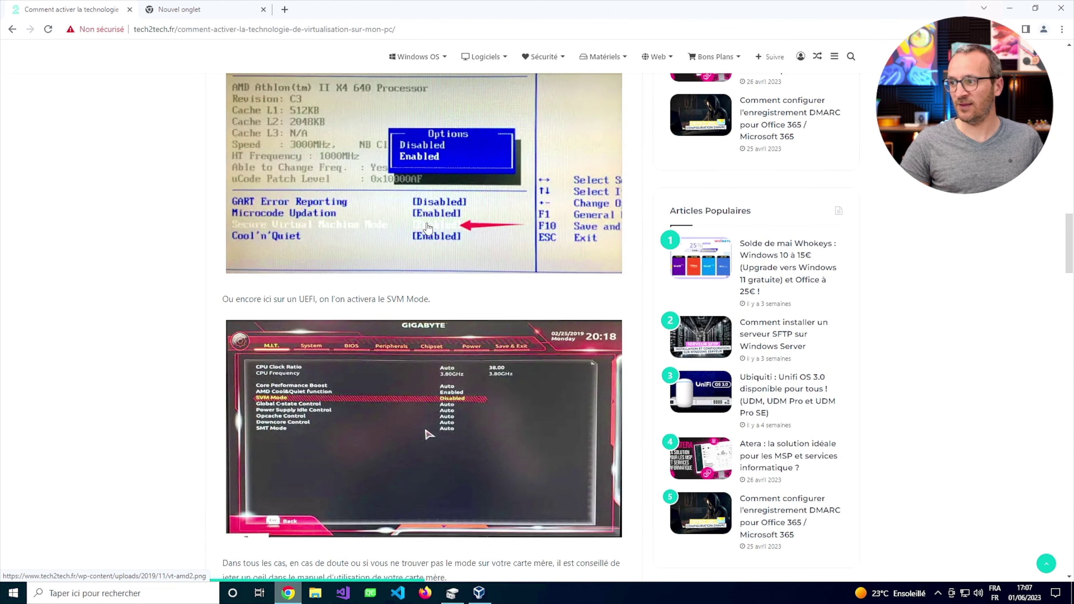
scroll(428, 227, "down", 15)
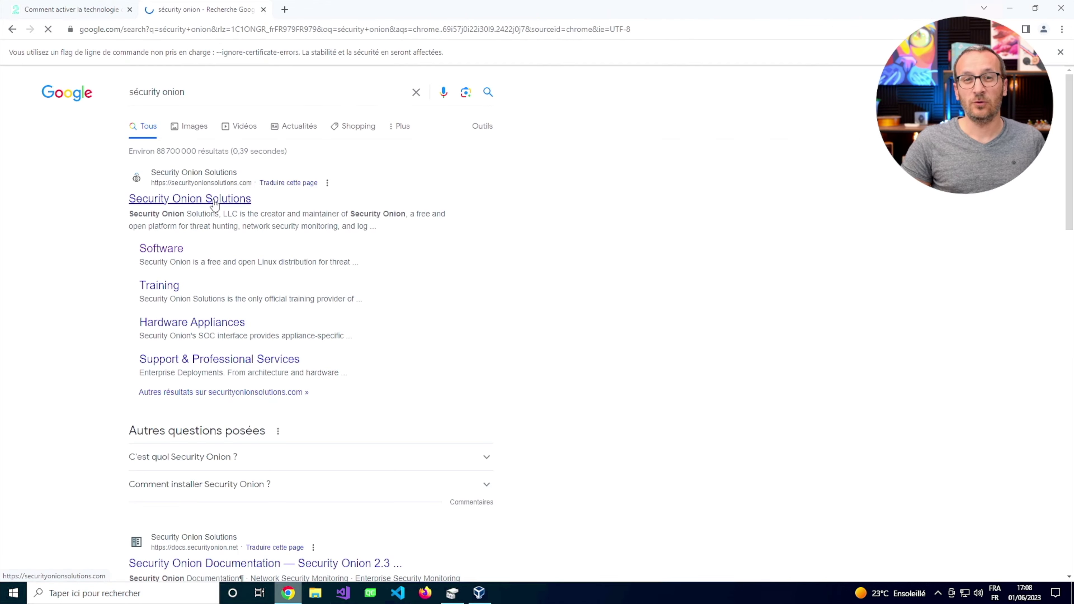
From the Security Onion Solutions site, reach VERIFY_ISO.md via Software and select the 2.3.250 ISO link.
left_click(214, 203)
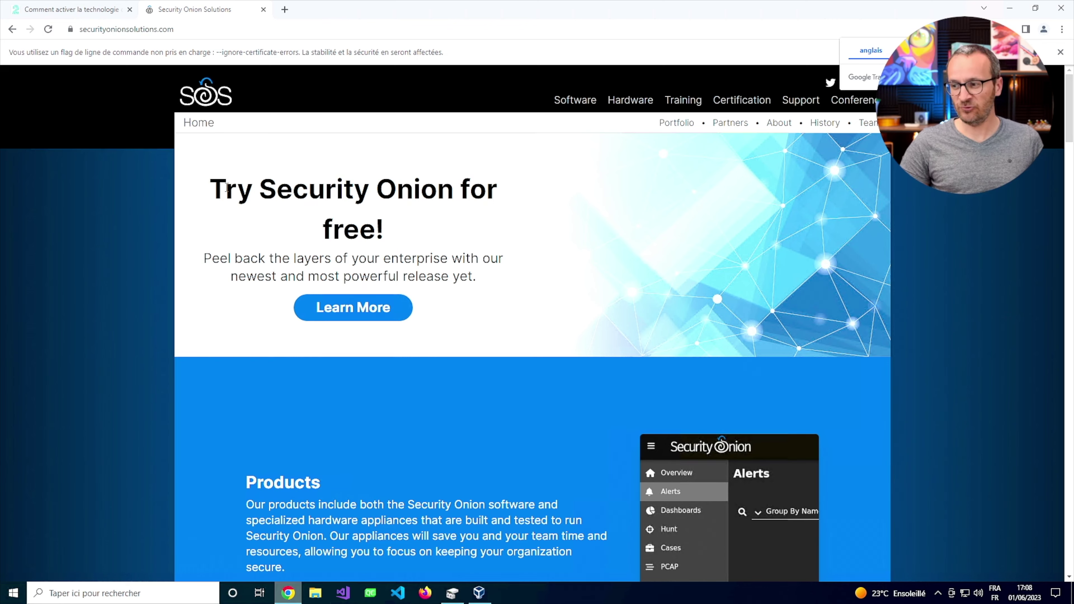
scroll(228, 184, "down", 2)
left_click(575, 101)
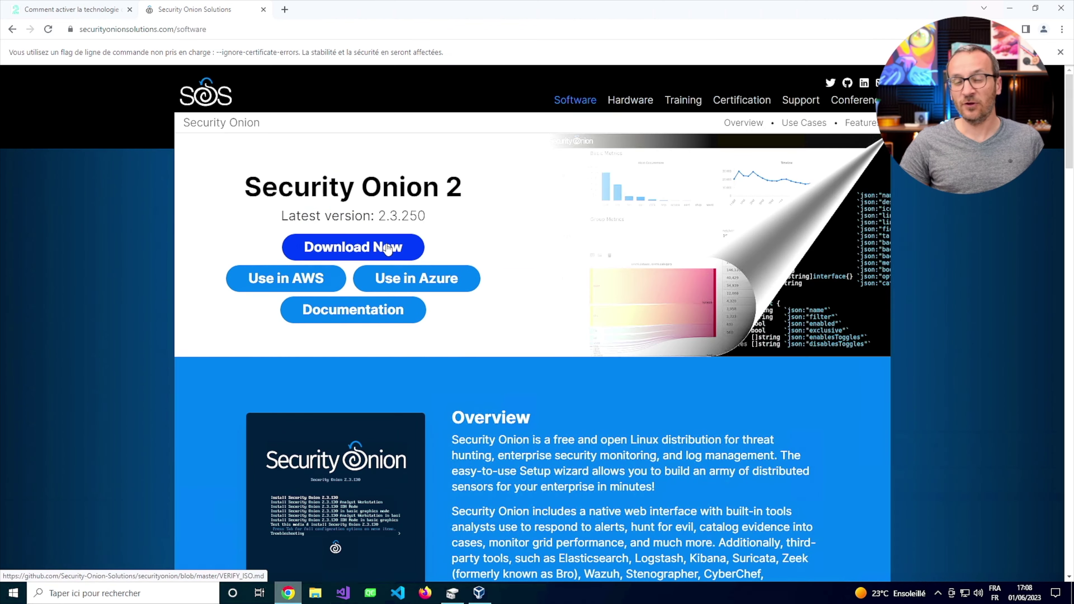
left_click(388, 249)
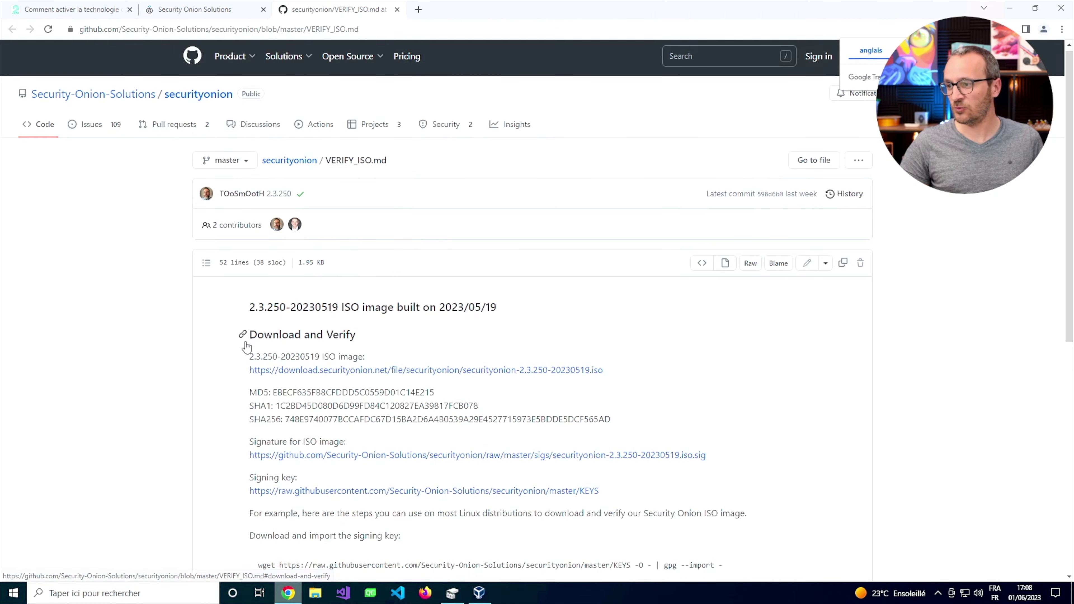
left_click_drag(240, 370, 615, 375)
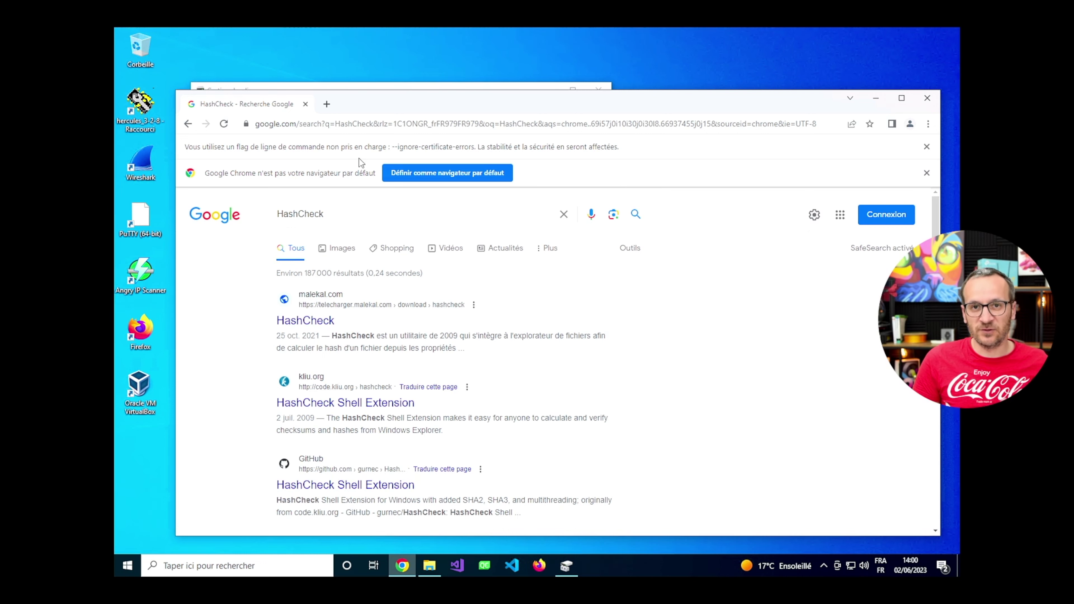
Select the published MD5 hash on VERIFY_ISO.md and download the HashCheck Shell Extension installer.
left_click(326, 103)
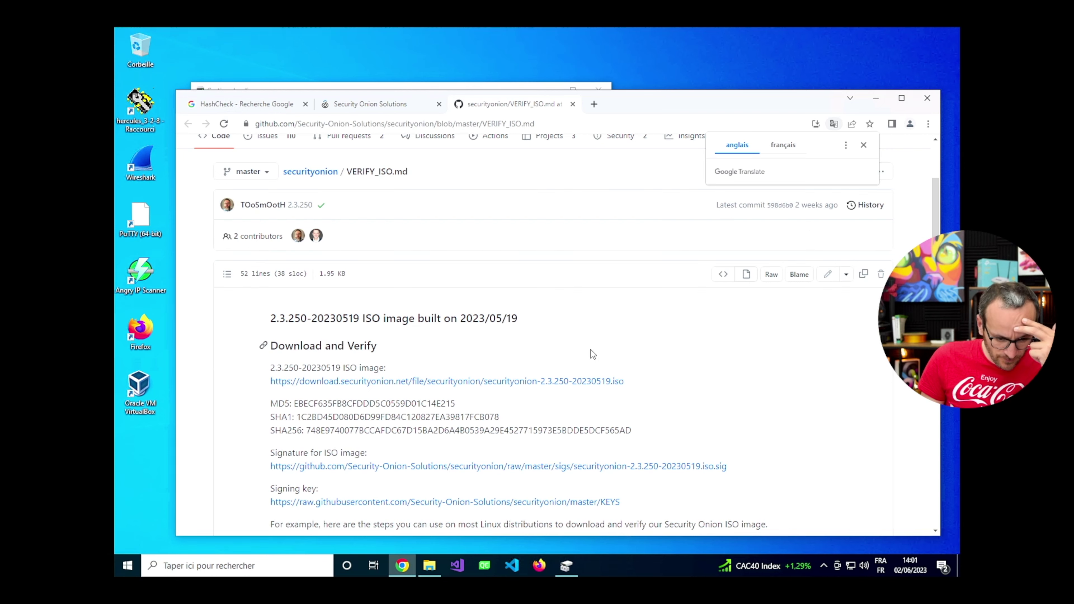
scroll(342, 369, "down", 1)
left_click_drag(269, 367, 500, 385)
left_click(301, 367)
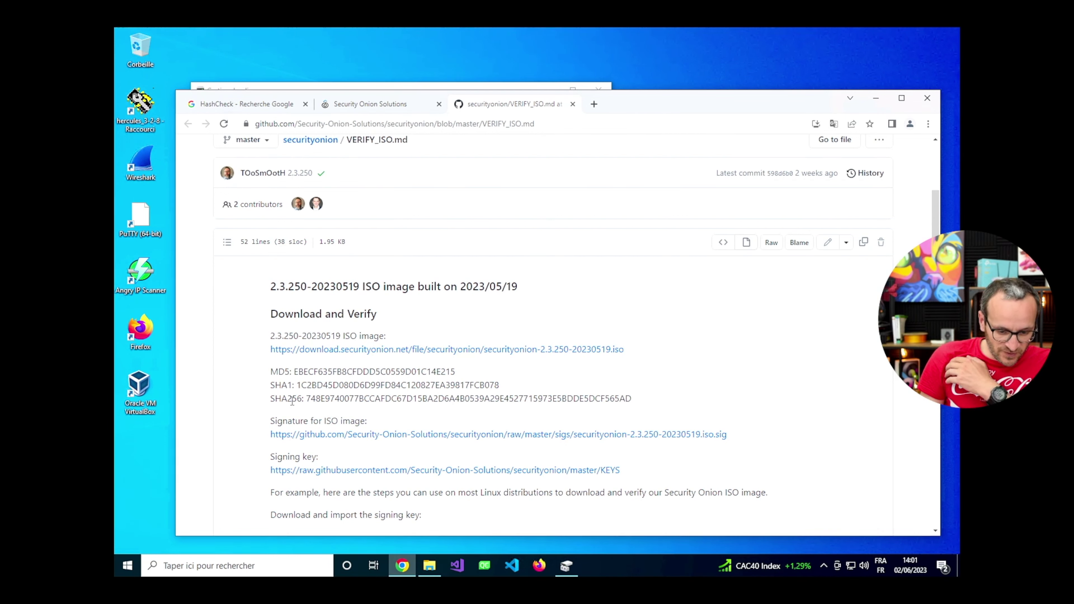
double_click(452, 371)
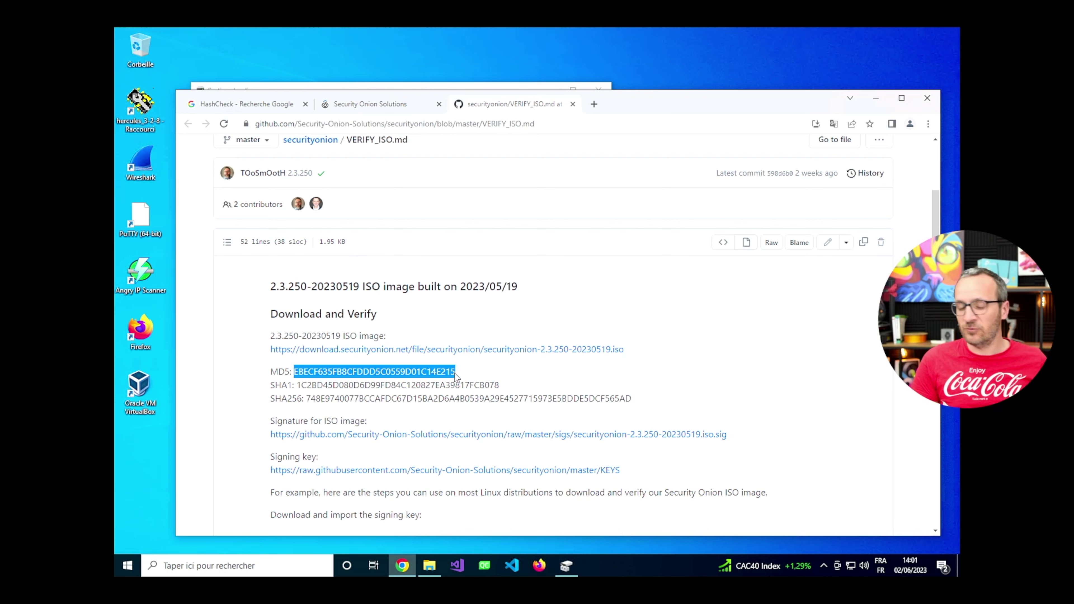
key("ctrl+1")
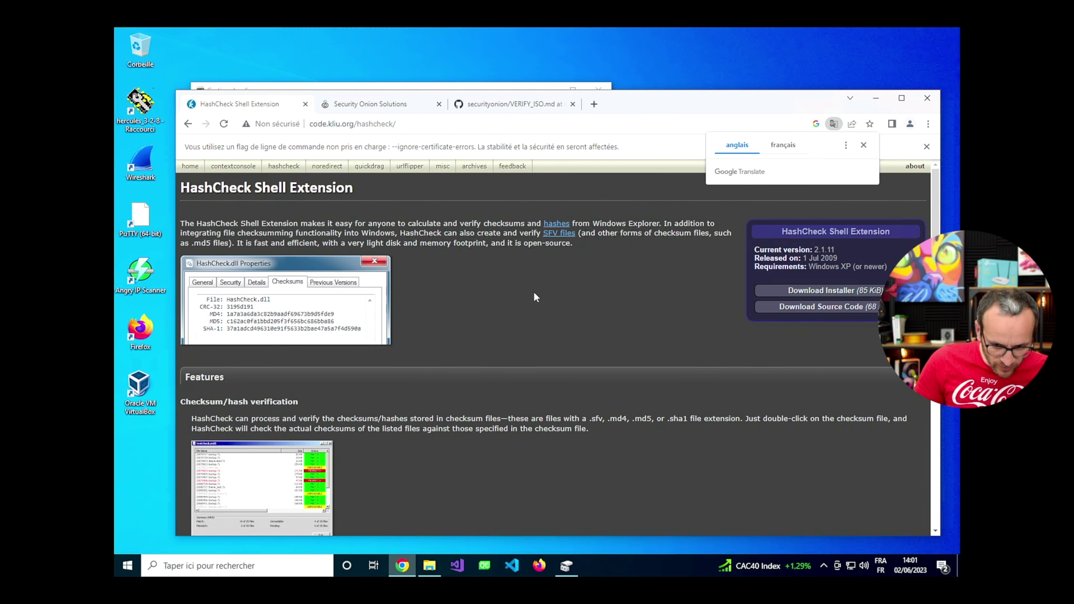
left_click(794, 291)
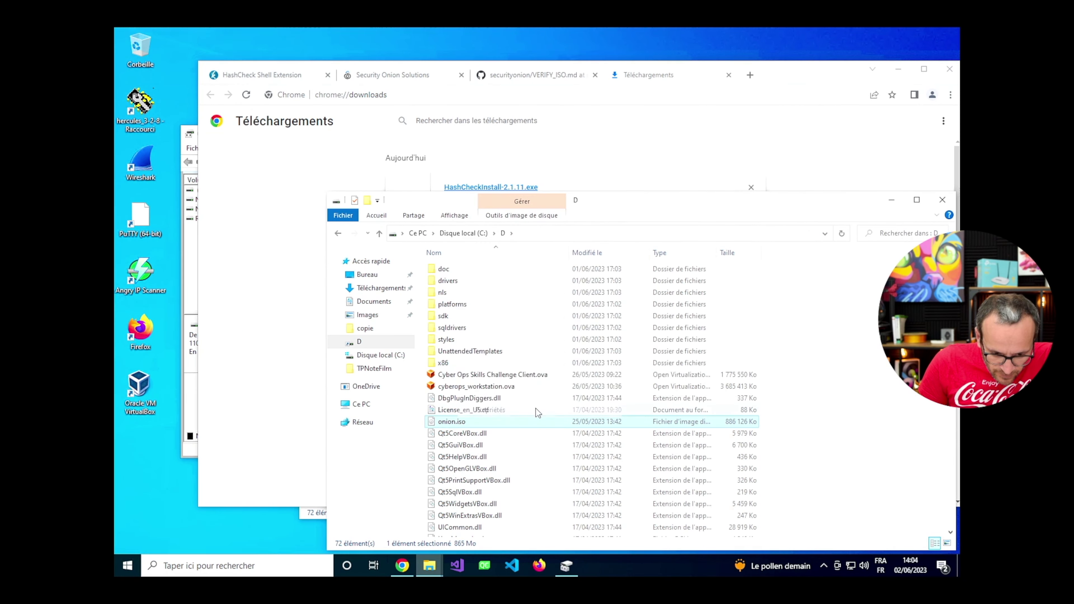
Show the computed hashes of onion.iso in its Properties Hachages tab.
left_click(486, 412)
key("alt+Return")
left_click(562, 291)
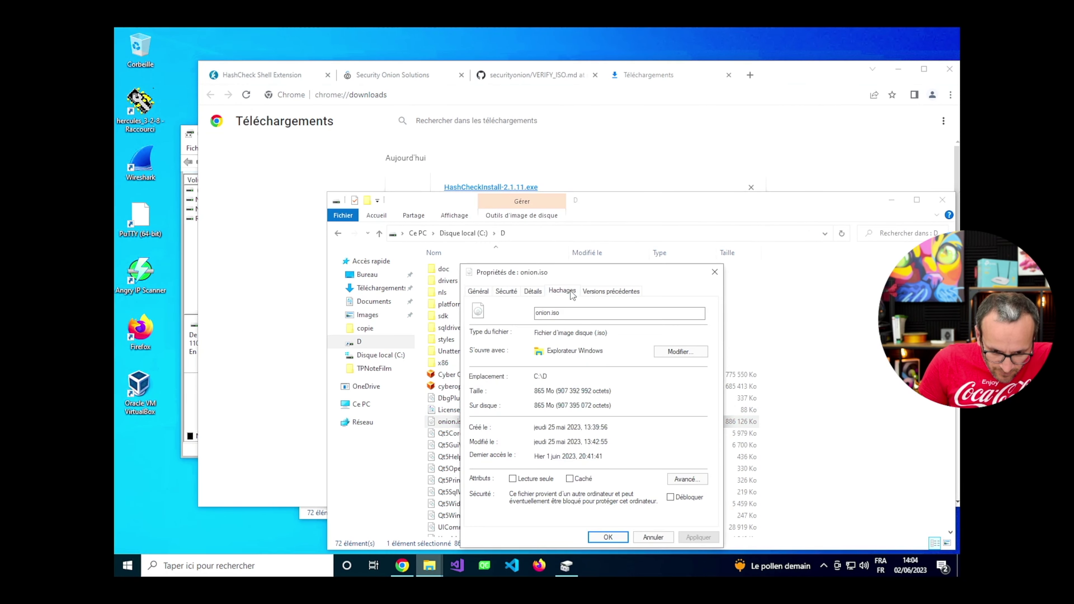
left_click_drag(592, 273, 536, 148)
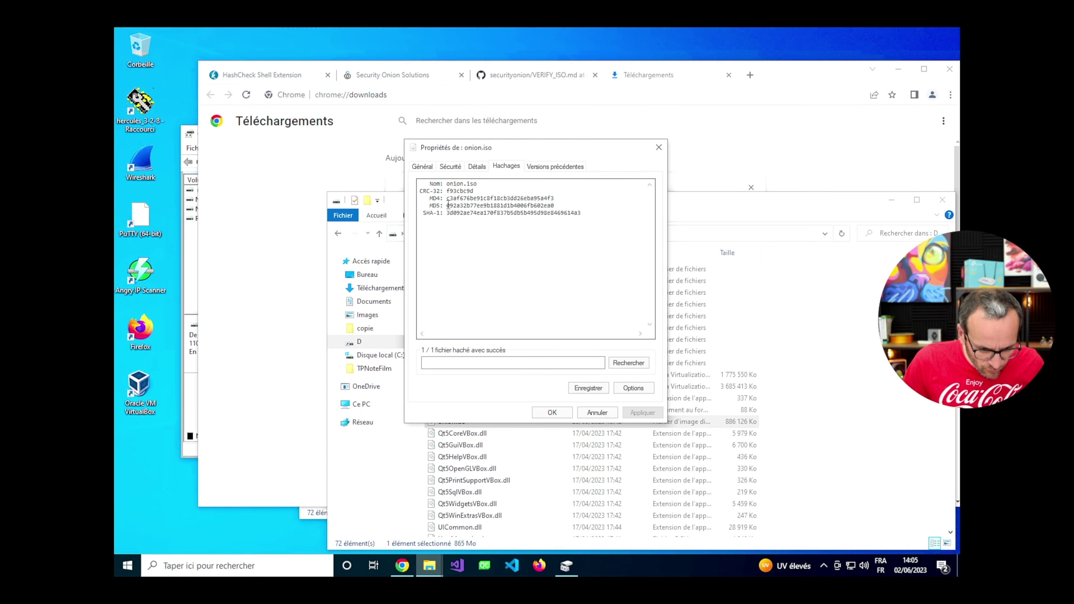
Compare onion.iso's MD5 with the GitHub value, then download the official Security Onion ISO.
key("alt+Tab")
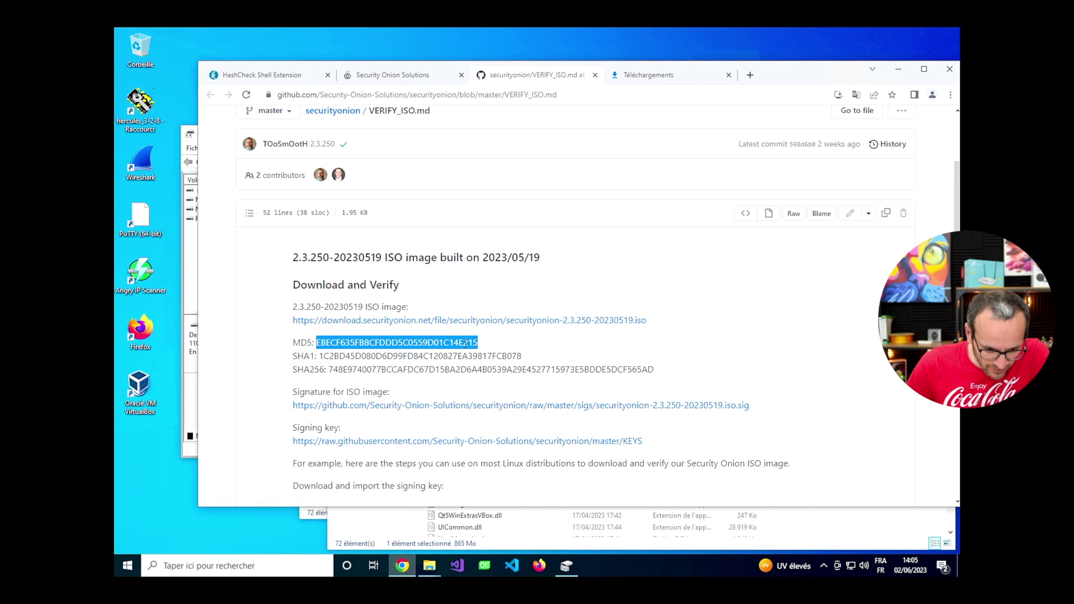
left_click_drag(773, 71, 731, 67)
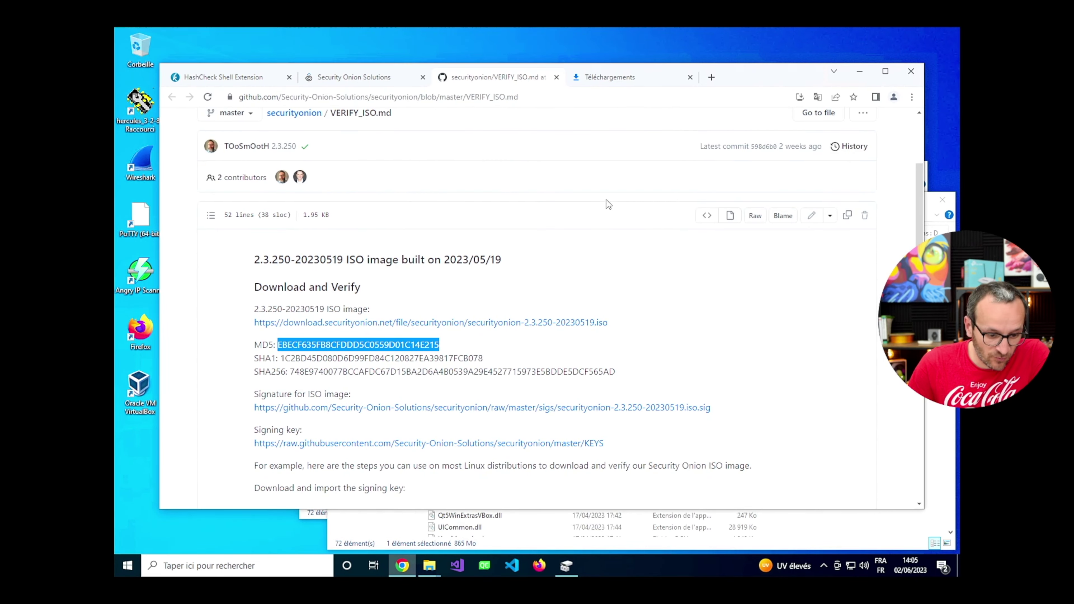
left_click(570, 322)
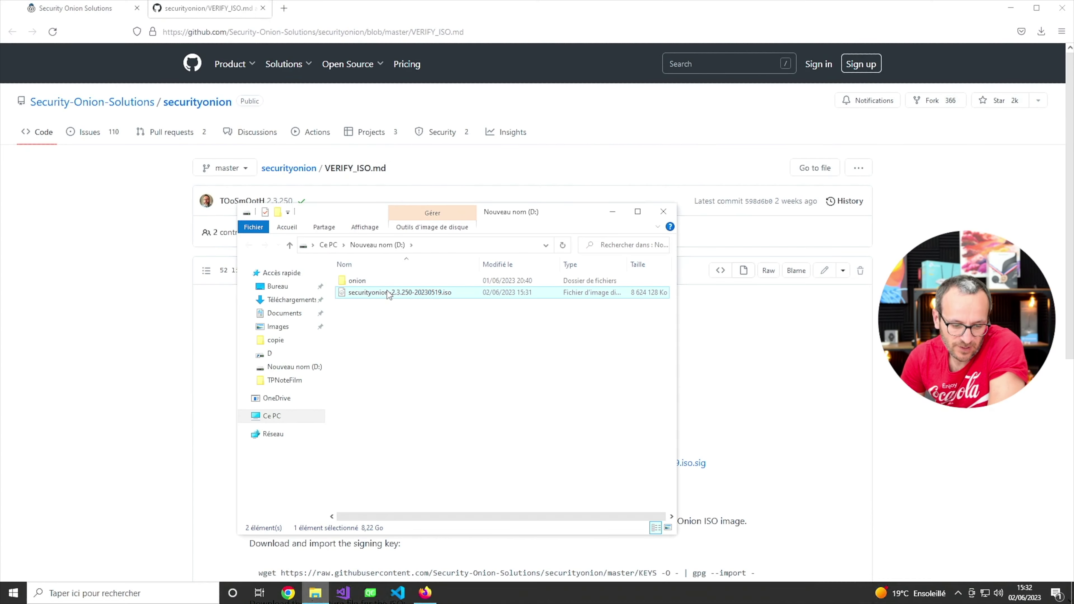
Compute securityonion-2.3.250-20230519.iso's hashes in its Hachages tab and select the MD5 value.
double_click(387, 292)
right_click(387, 292)
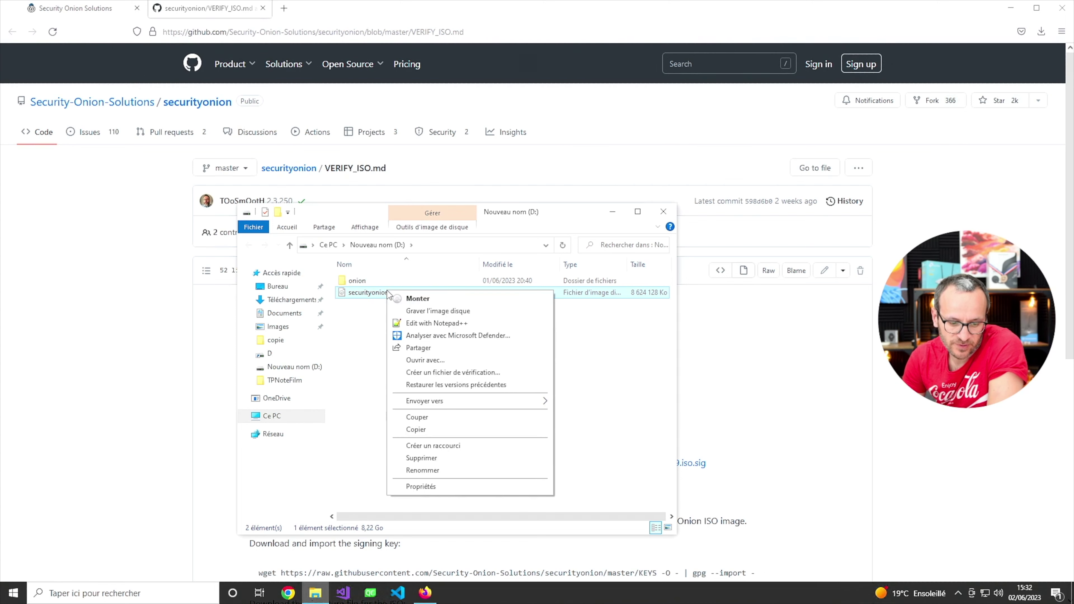
left_click(431, 486)
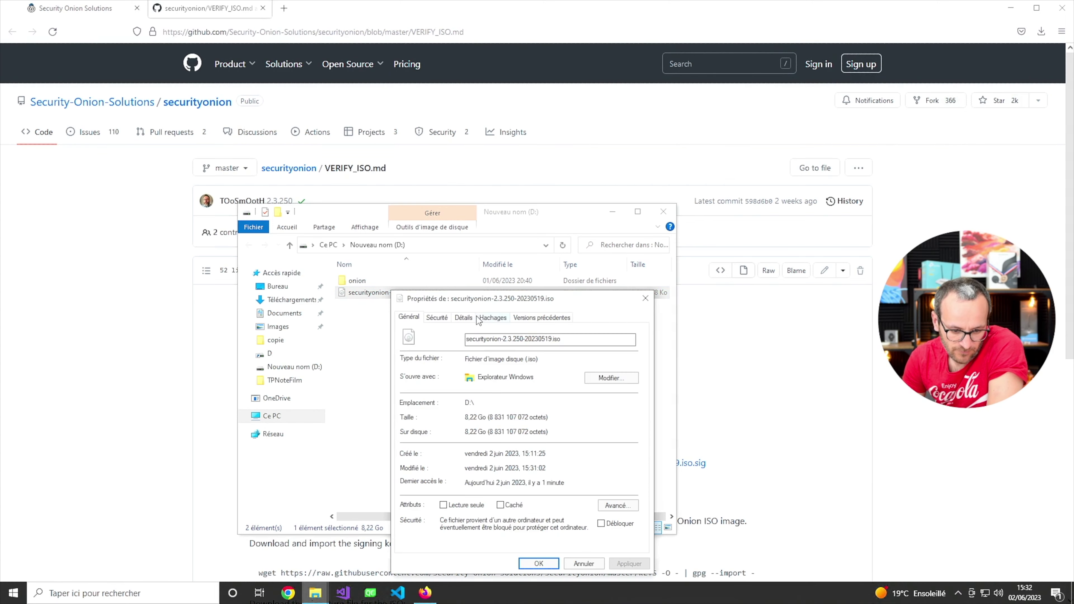
left_click(493, 318)
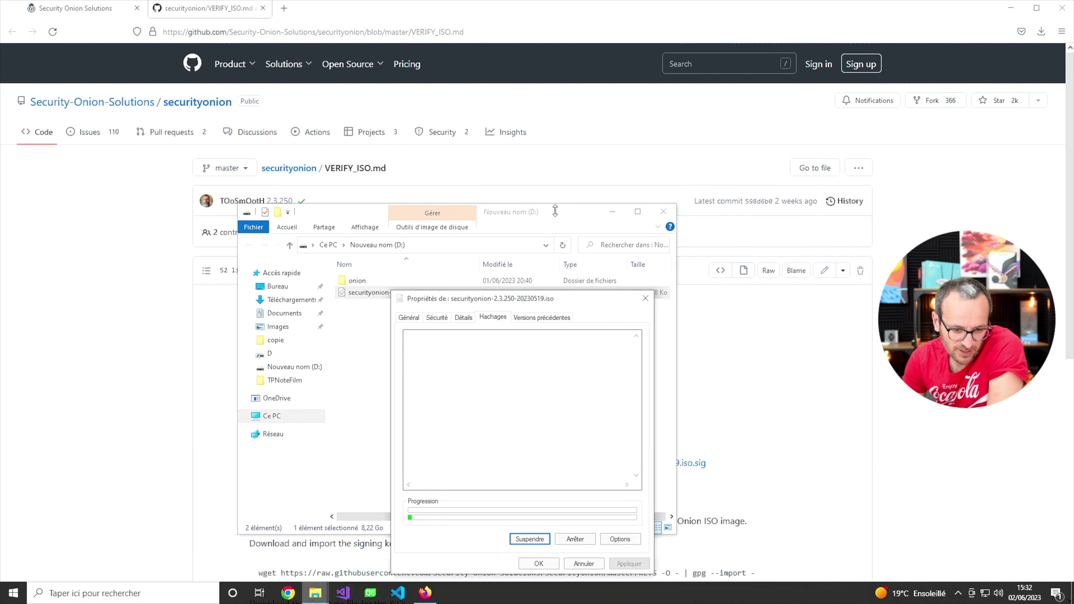
left_click(564, 213)
left_click_drag(571, 212, 796, 91)
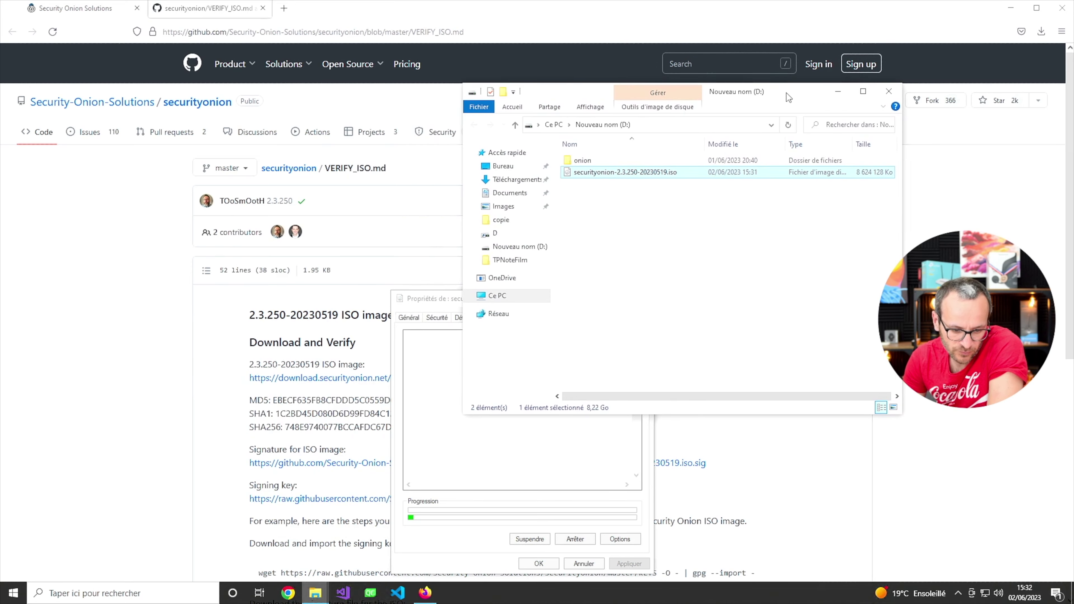
left_click_drag(894, 53, 936, 51)
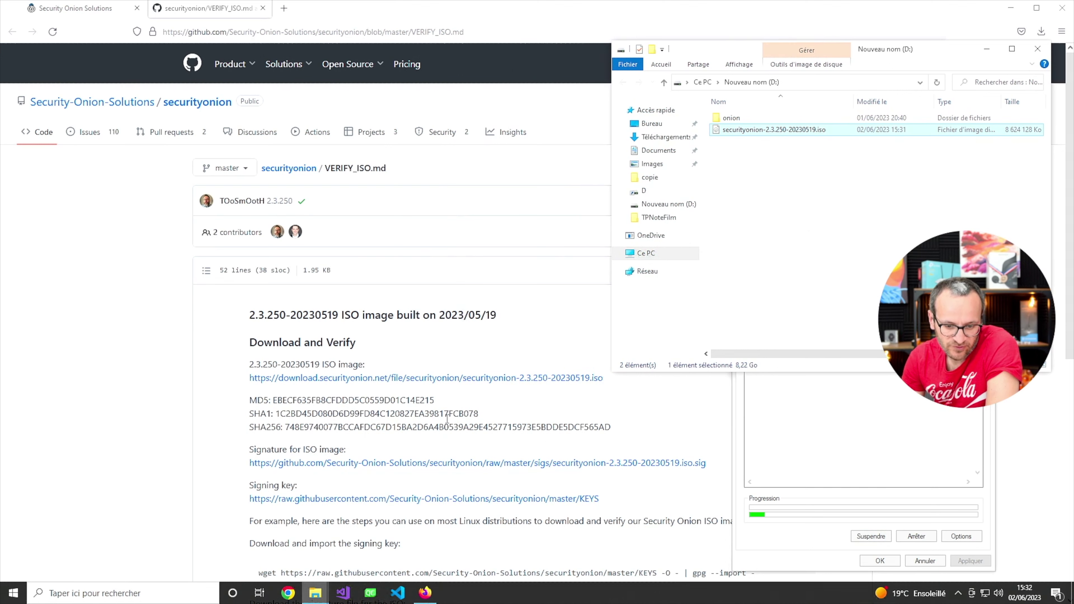
left_click(735, 428)
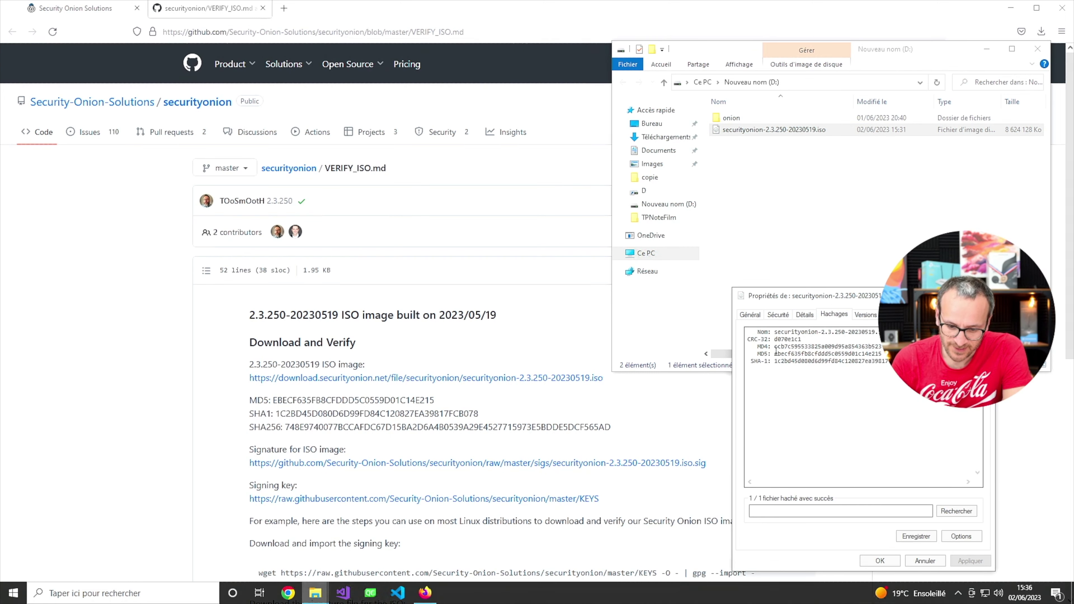
left_click_drag(754, 354, 882, 355)
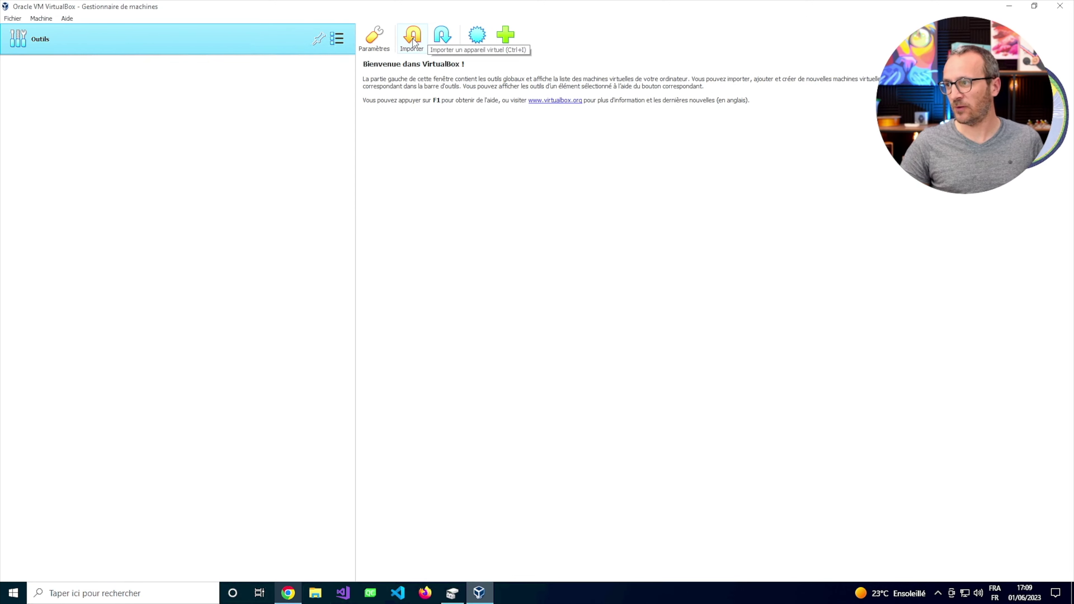
Create a new VM named 'Union Security' using securityonion-2.3.250-20230519.iso from folder D.
left_click(476, 37)
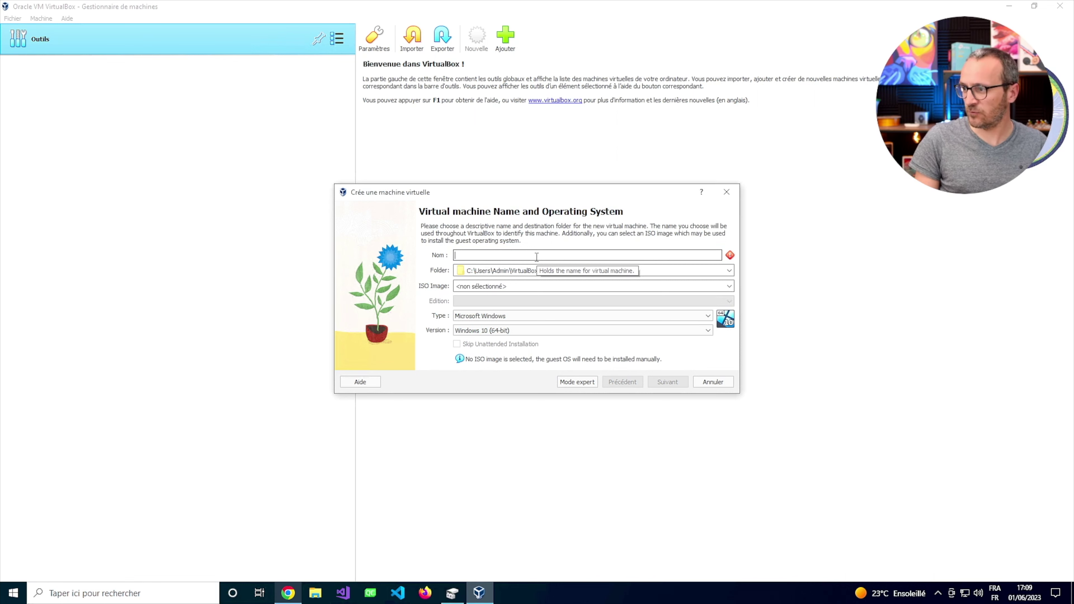
type("Un")
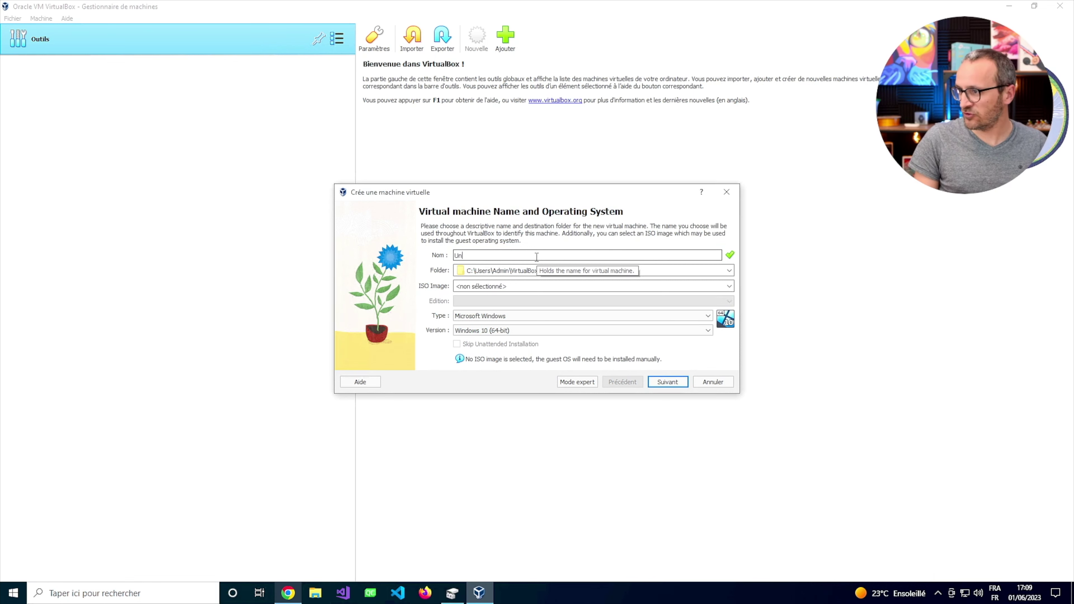
type("ion Sec")
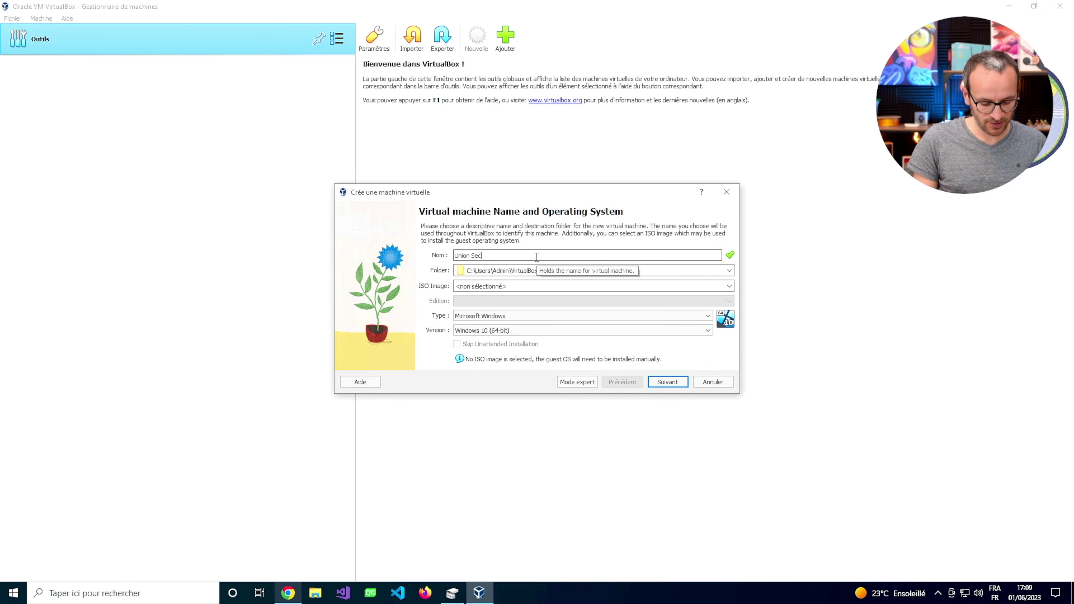
type("urity")
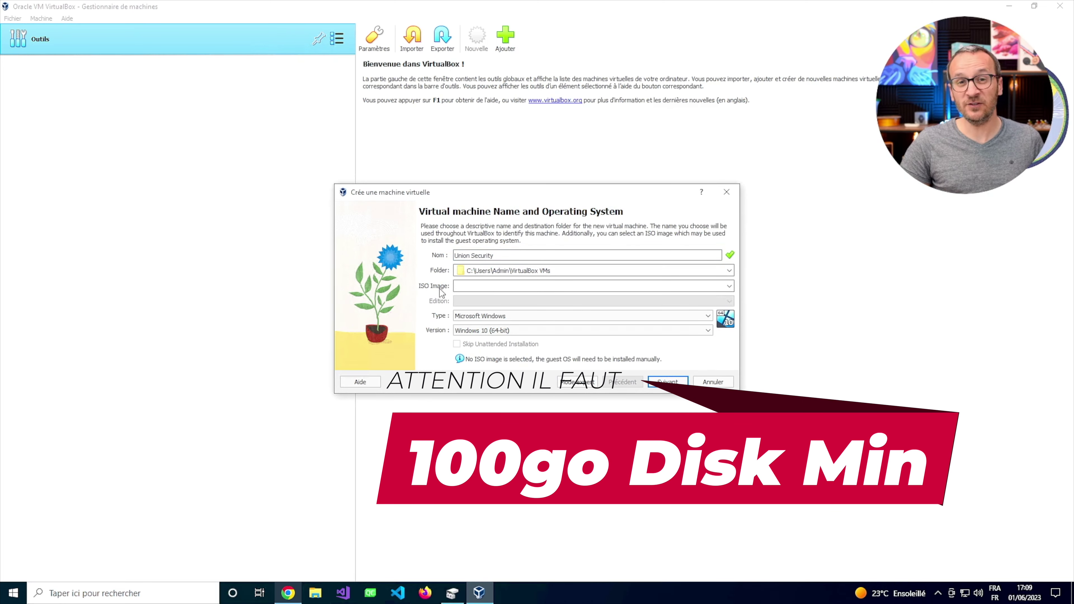
left_click(728, 288)
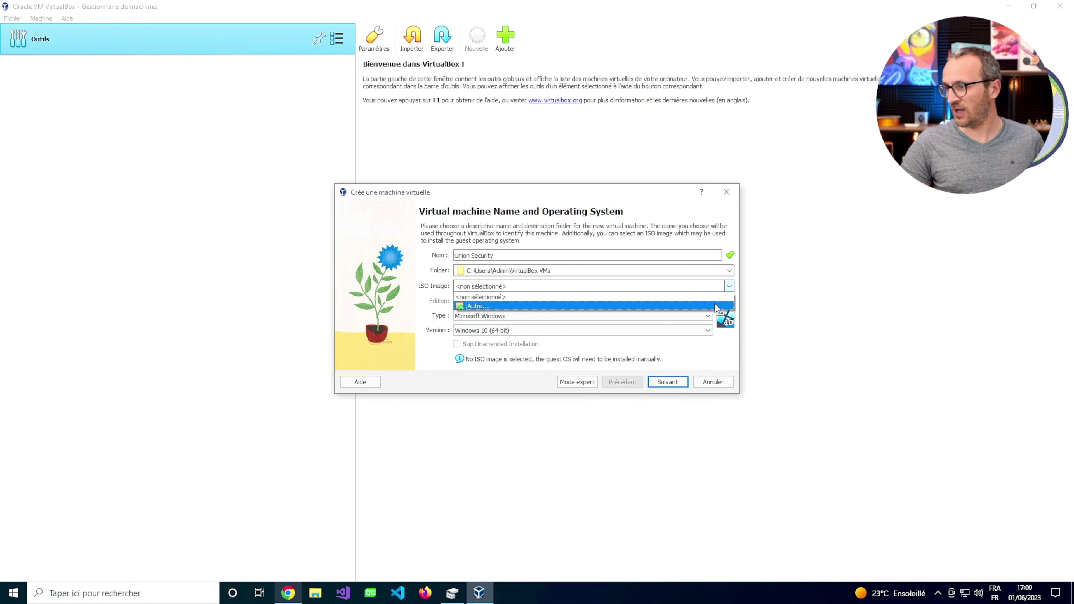
left_click(715, 305)
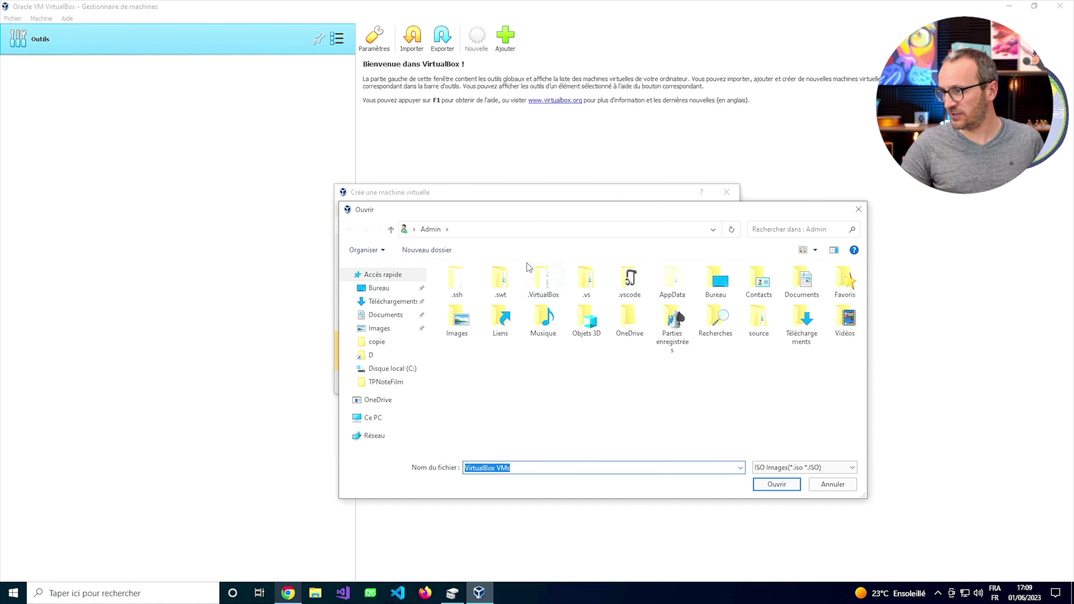
left_click(386, 302)
left_click(371, 355)
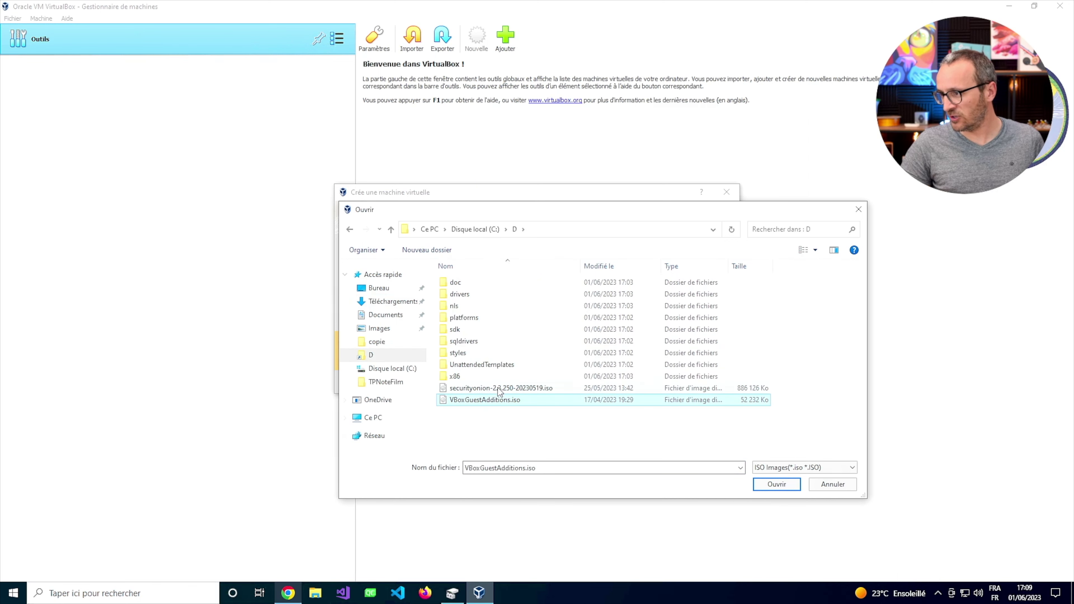
left_click(503, 388)
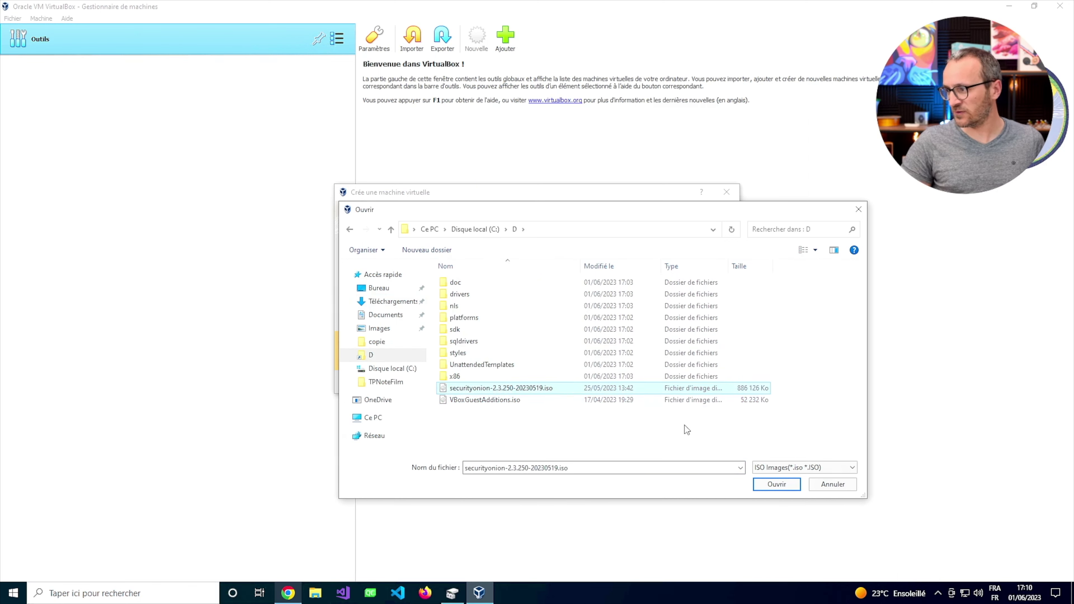
left_click(777, 484)
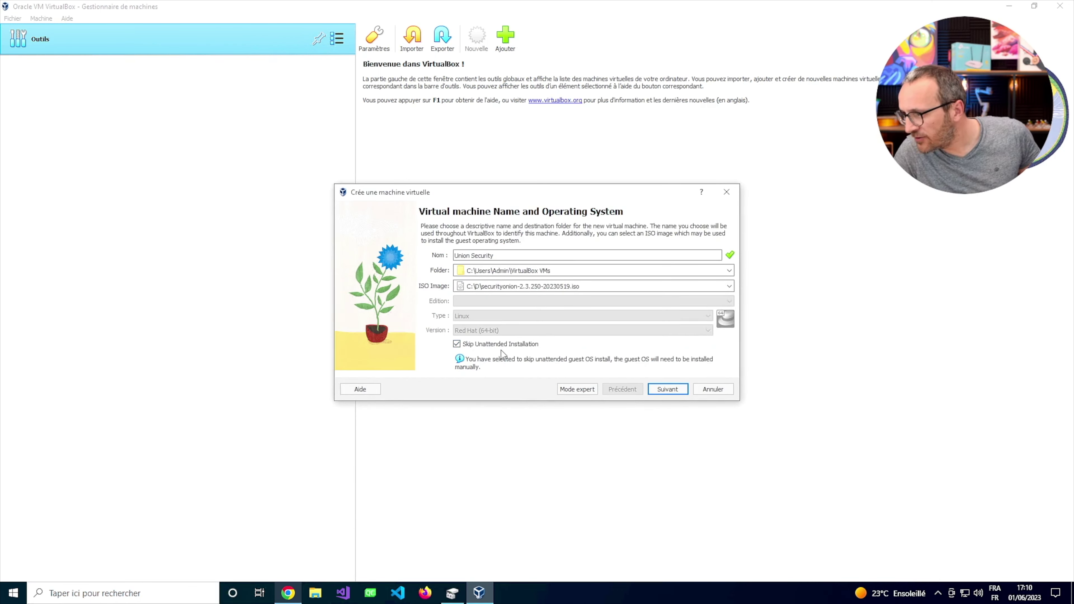
Advance past the Hardware page, keeping 2048 MB RAM and 1 CPU.
left_click(668, 389)
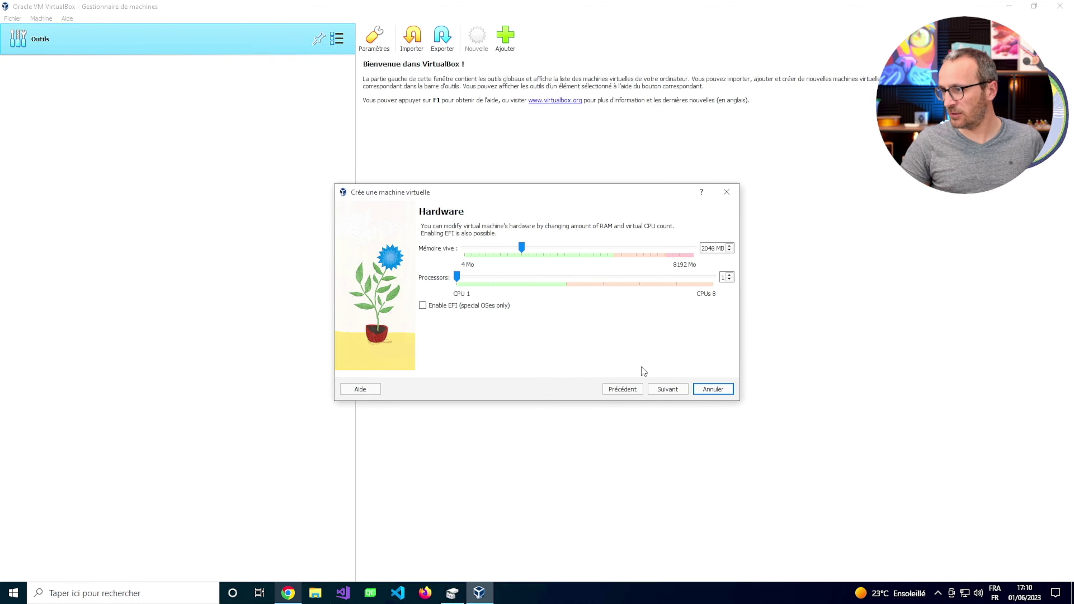
left_click(668, 389)
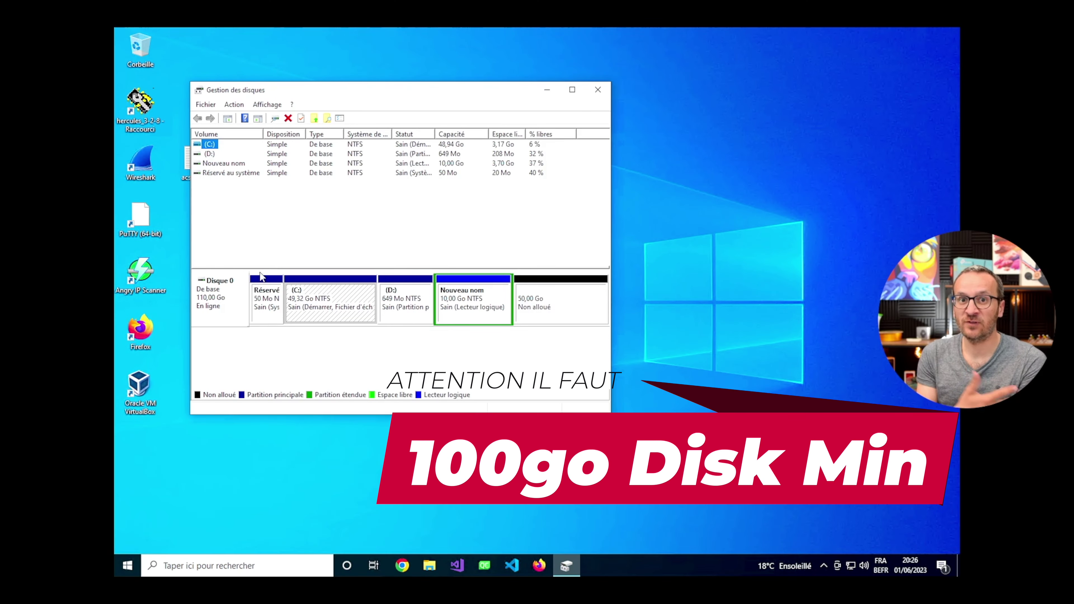
left_click(538, 313)
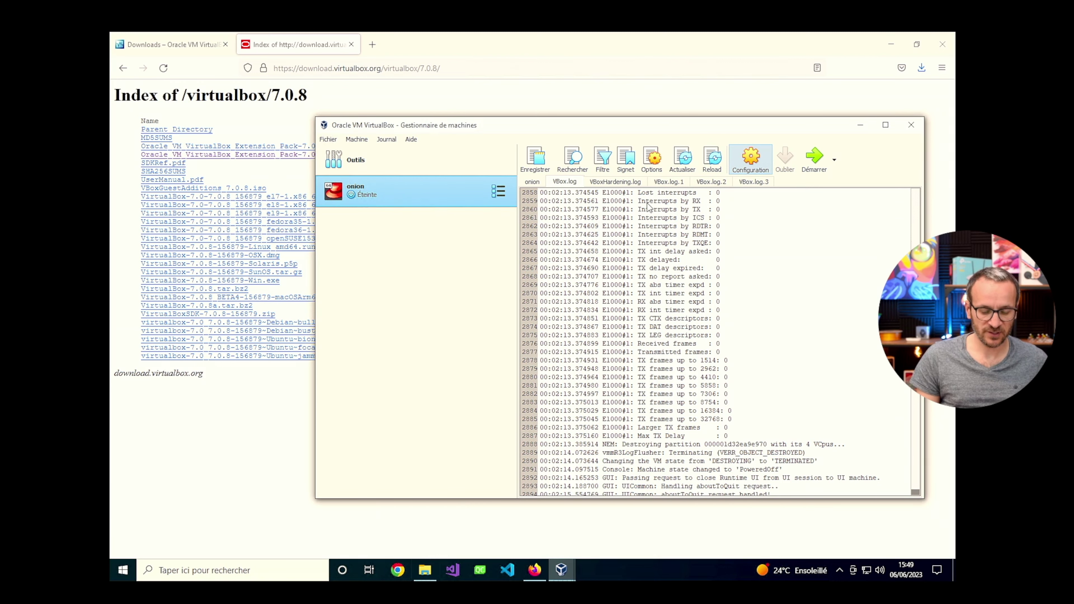
Remove onion.vdi from the onion machine's SATA controller in Storage settings.
key("ctrl+s")
left_click(463, 259)
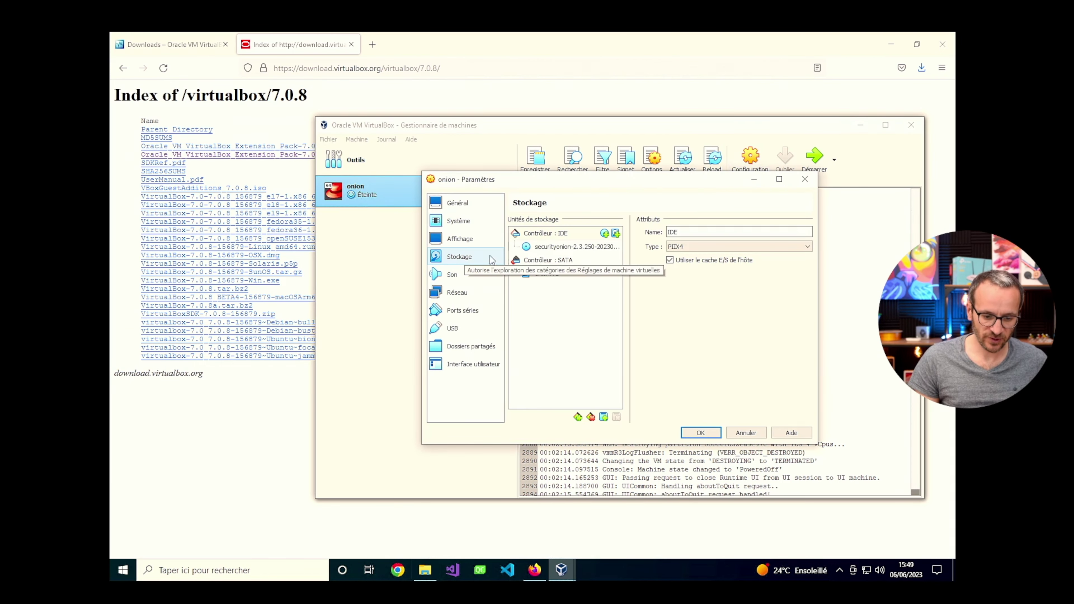
left_click(545, 278)
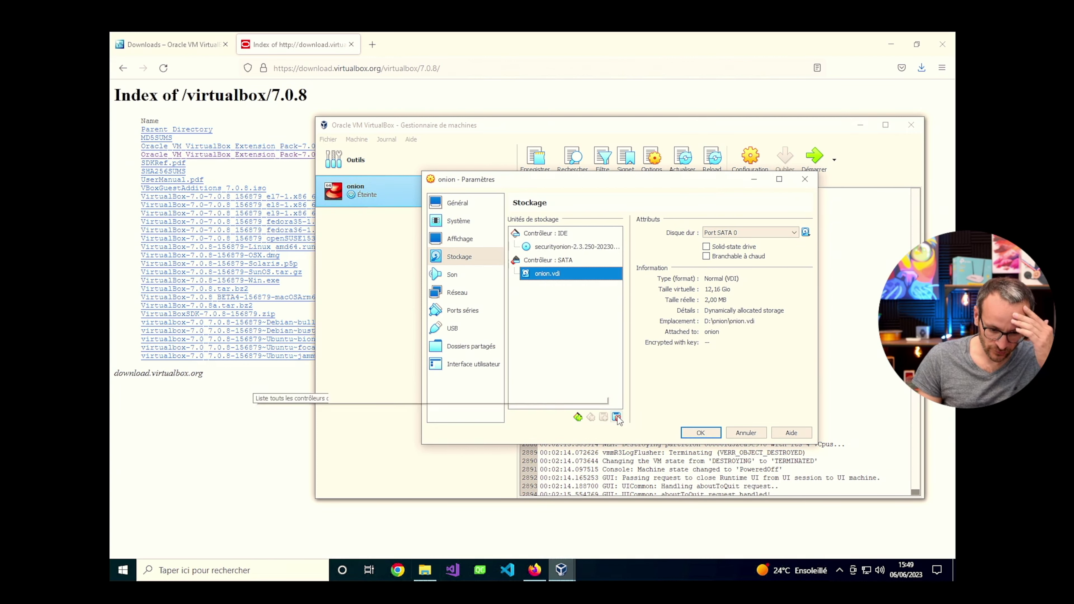
left_click(617, 417)
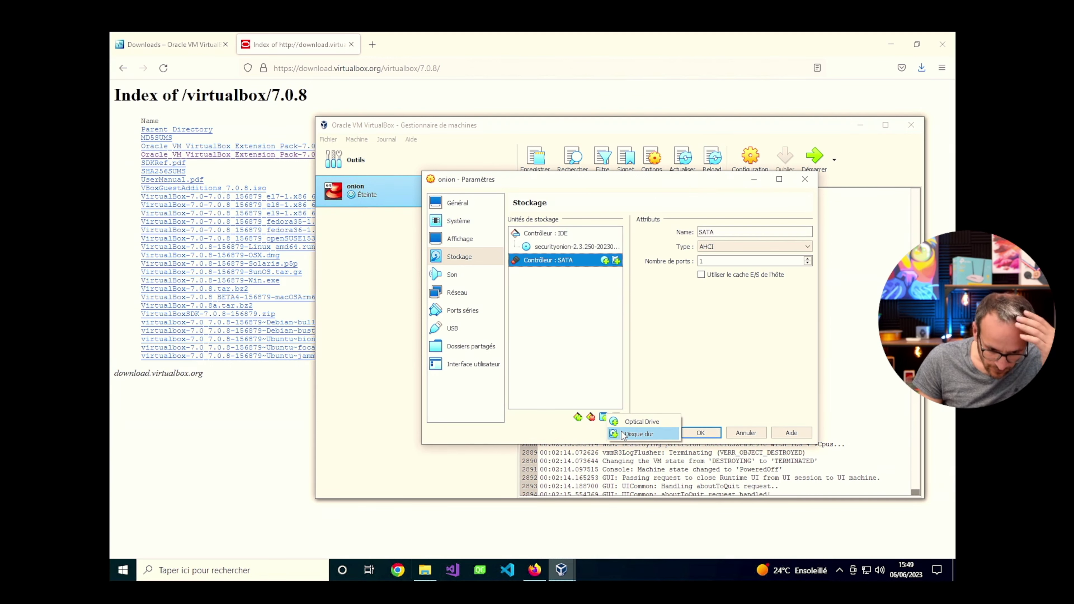
Attempt to create and attach a new 100 Gio VDI hard disk.
left_click(604, 418)
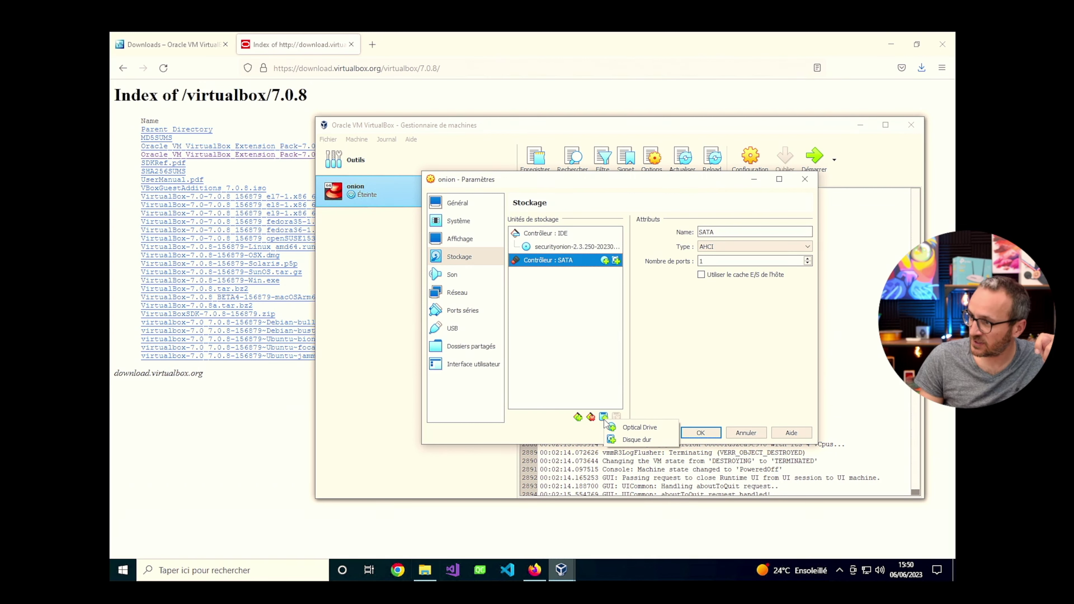
left_click(630, 439)
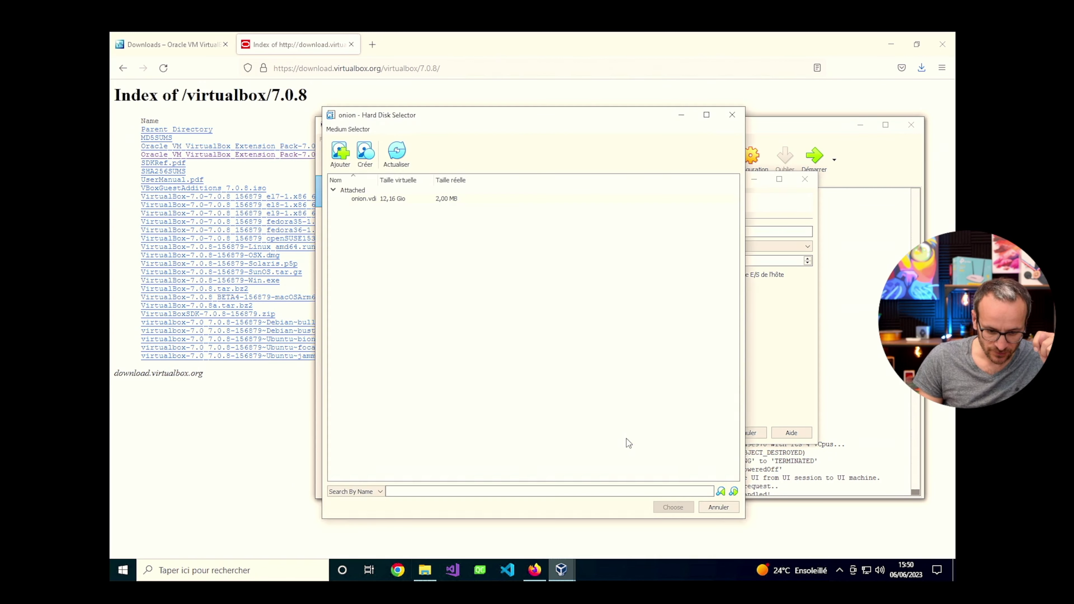
left_click(365, 152)
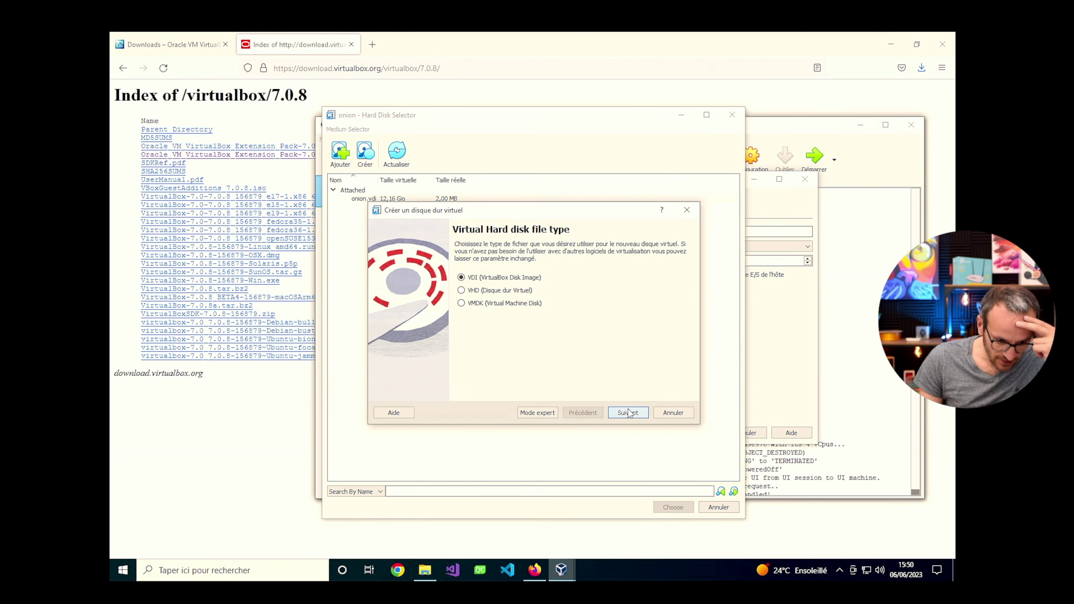
left_click(629, 413)
left_click(626, 413)
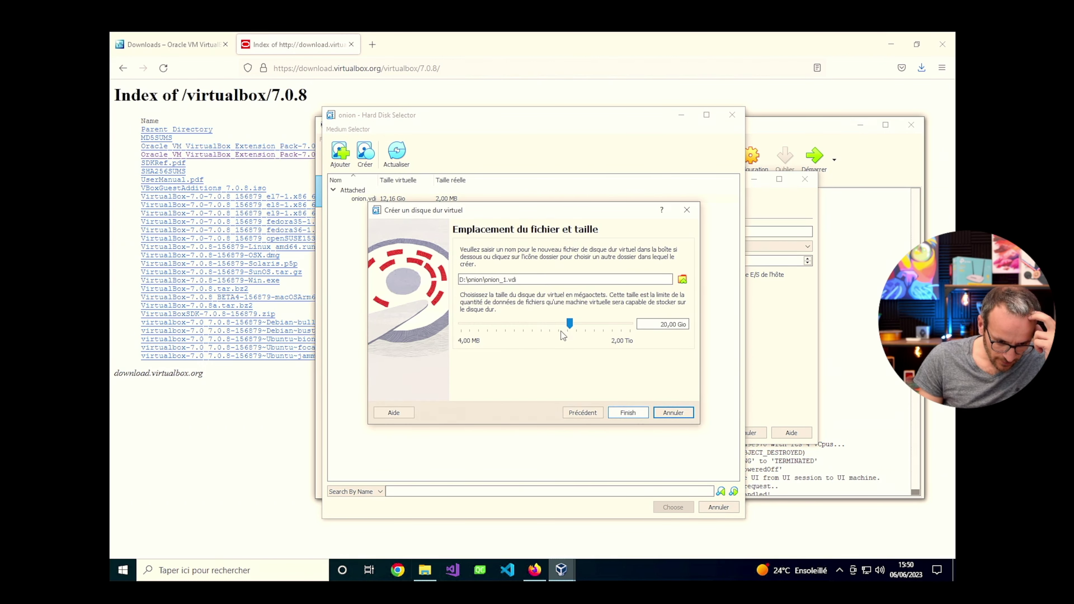
left_click(664, 324)
key("BackSpace")
type("10")
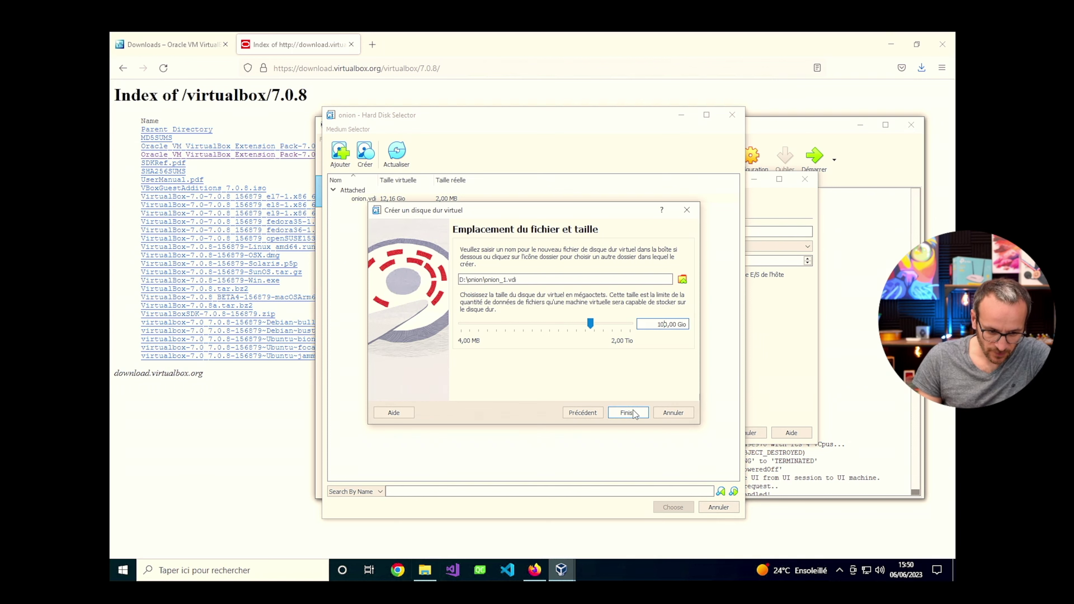
left_click(627, 413)
Close the machine settings, discarding the unsaved storage changes.
left_click(772, 81)
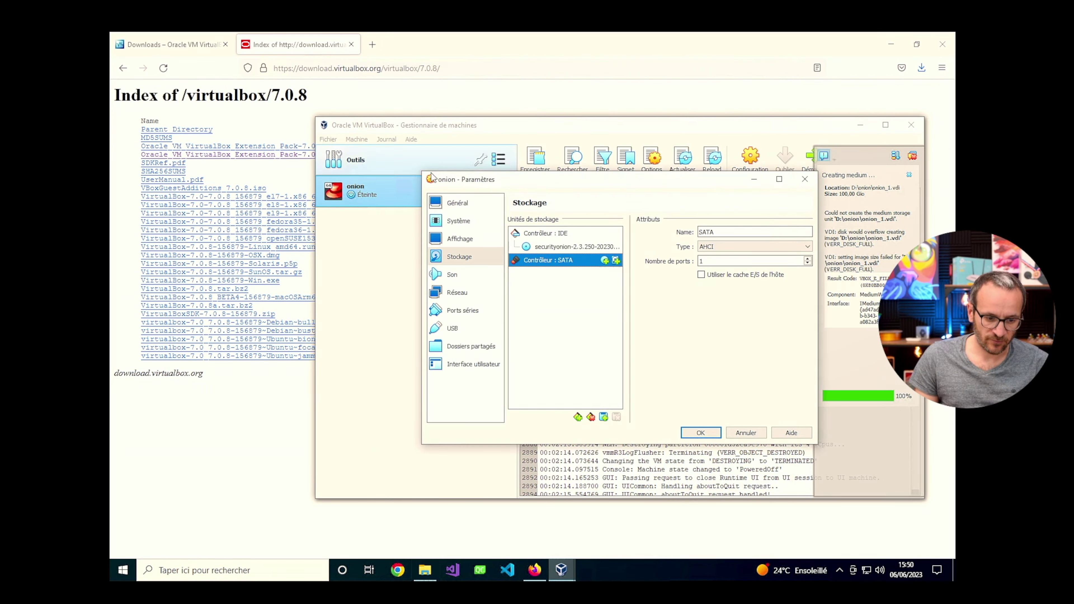
left_click(804, 180)
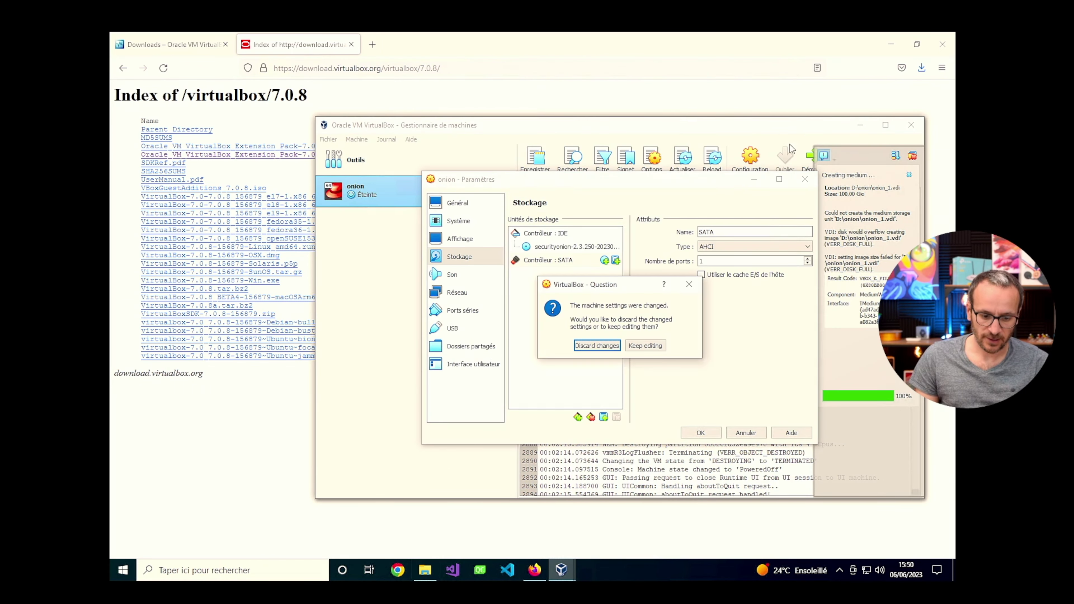
left_click(646, 346)
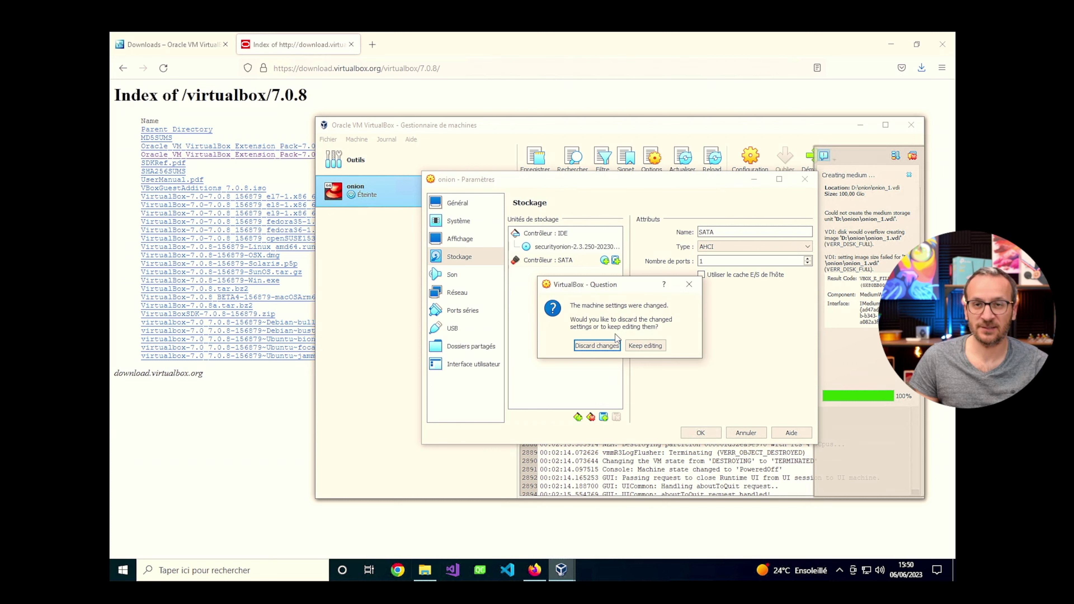
left_click(689, 284)
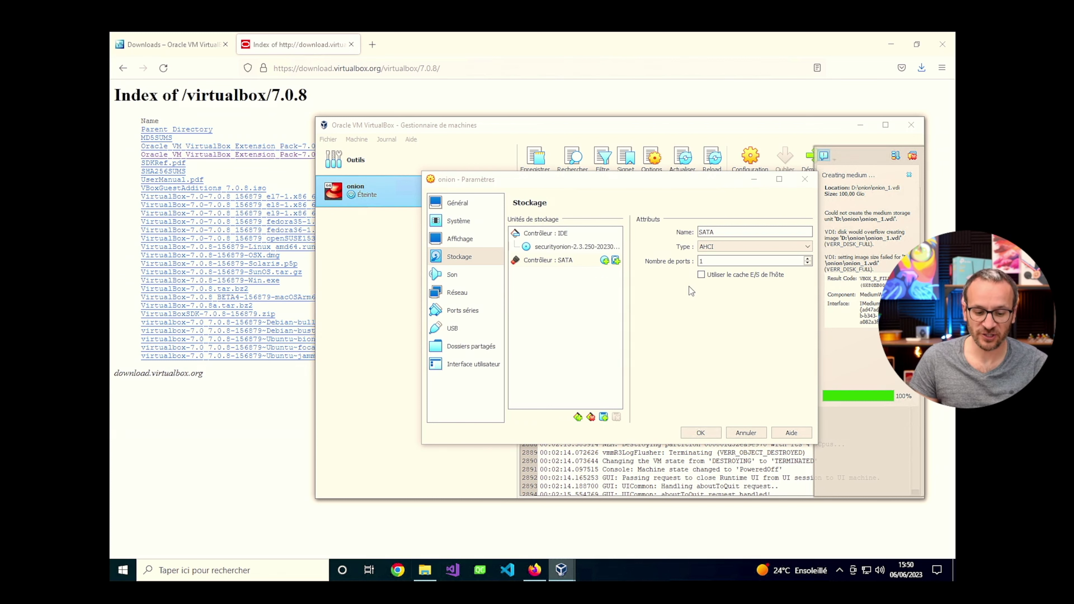
left_click(804, 184)
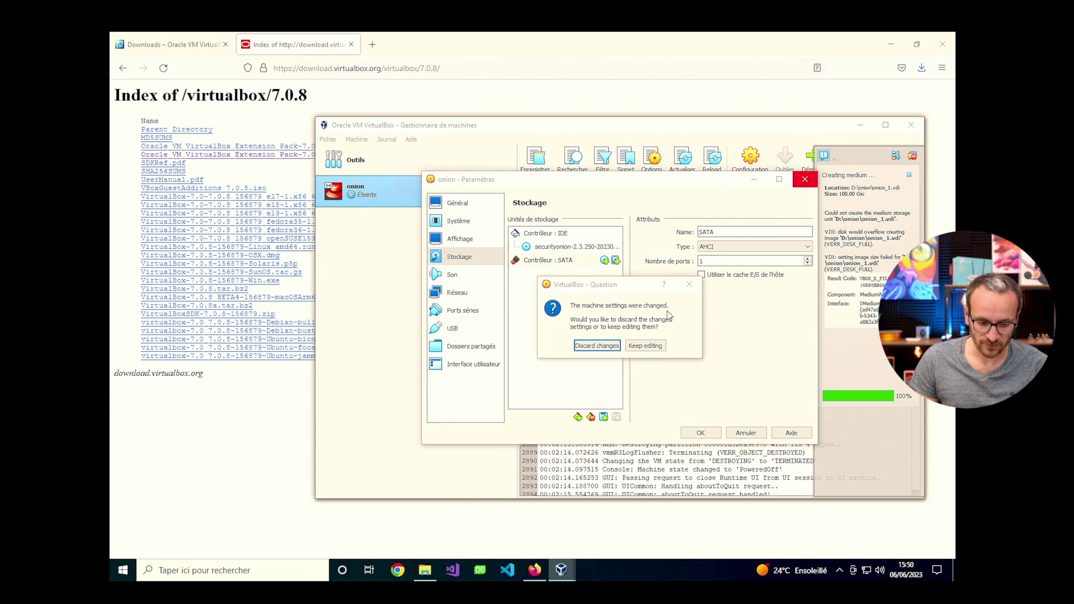
key("Return")
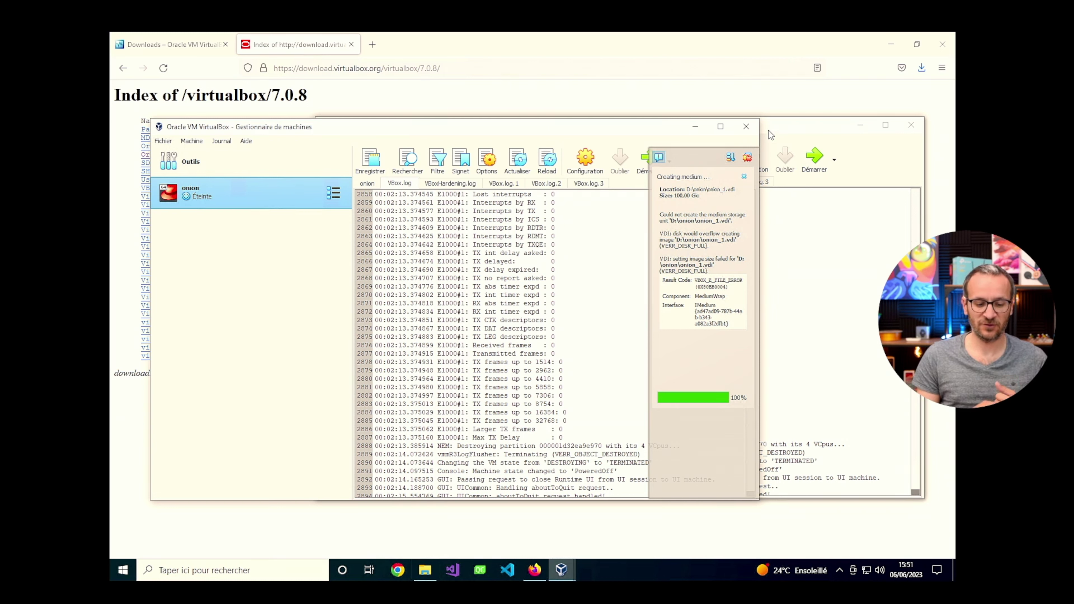
Dismiss the Creating medium error window and open the Union Security VM's Configuration settings.
left_click(746, 127)
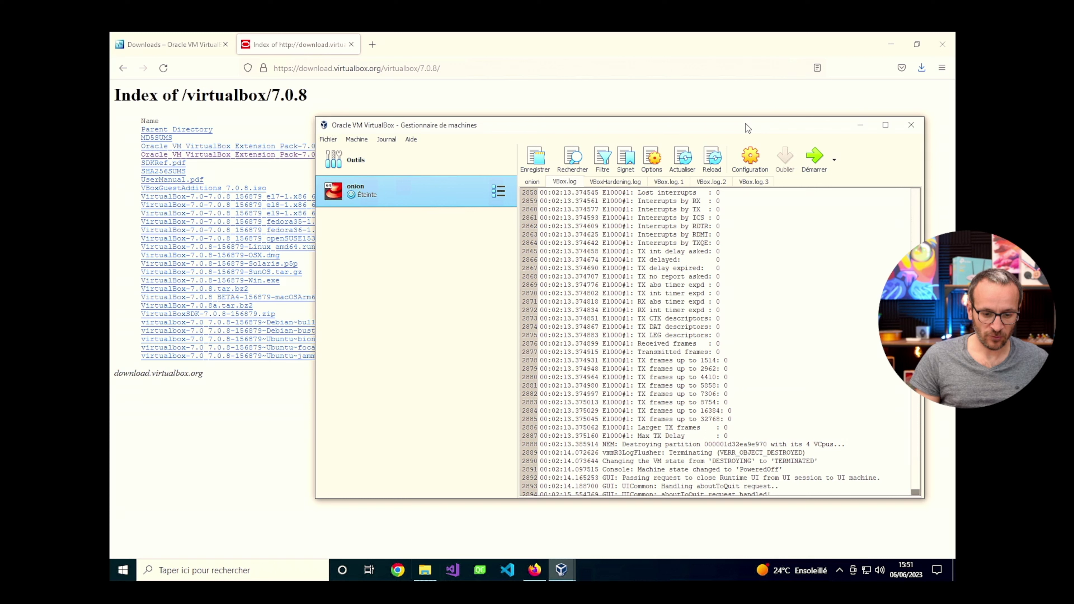
right_click(437, 189)
mouse_move(503, 278)
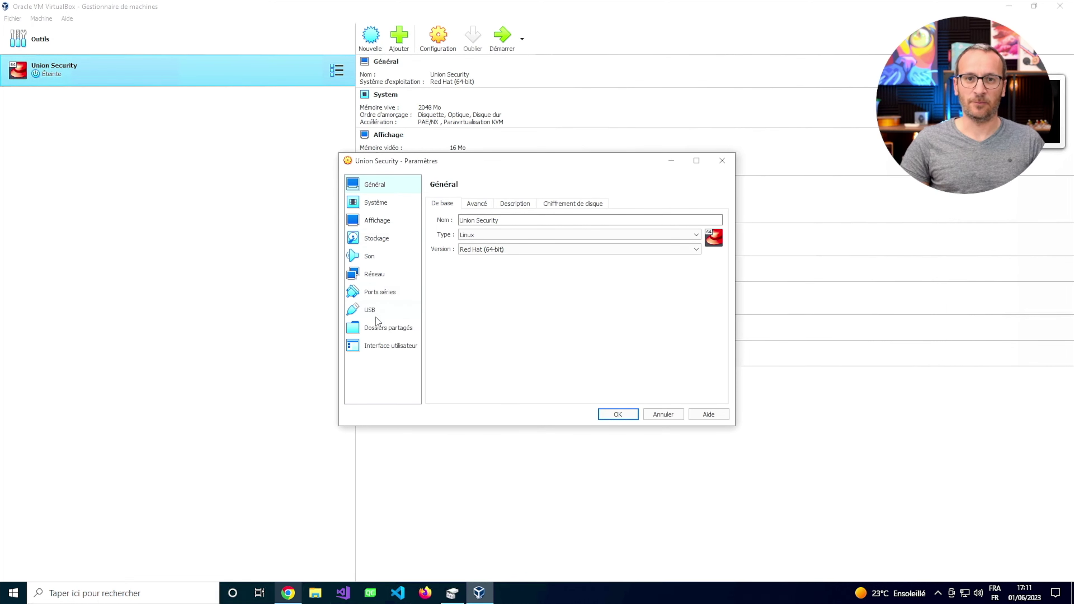
Review the Système, Affichage and Stockage pages, finishing on the Réseau adapter settings.
left_click(376, 202)
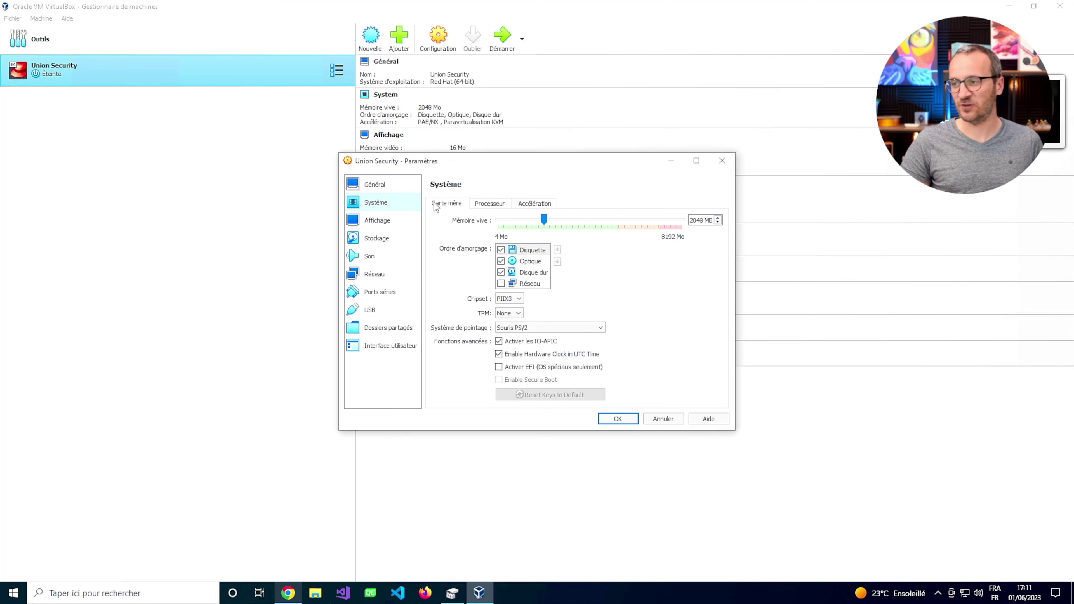
left_click(384, 225)
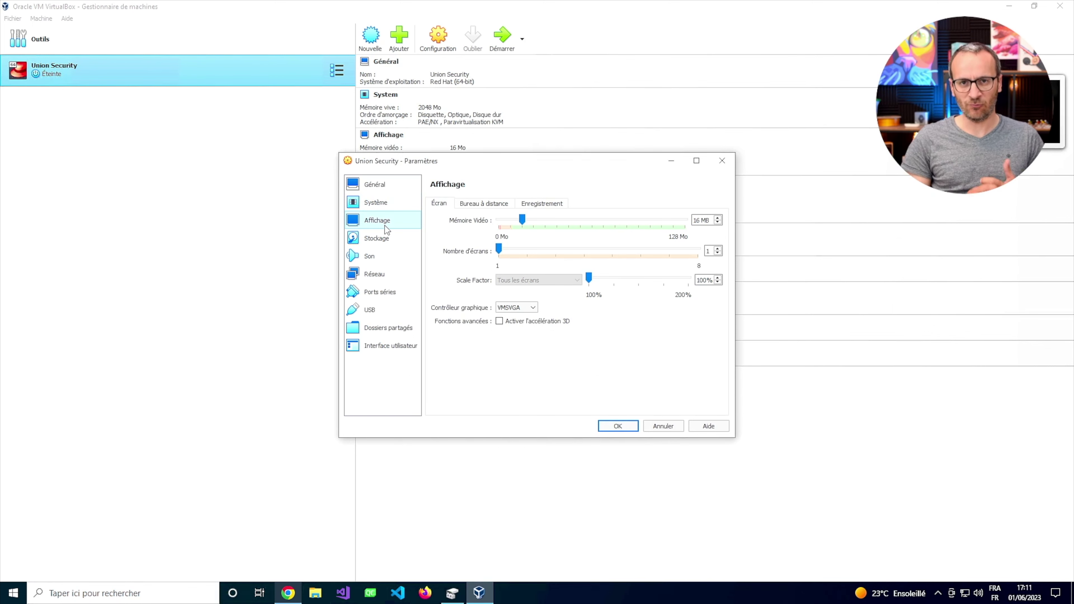
left_click(381, 238)
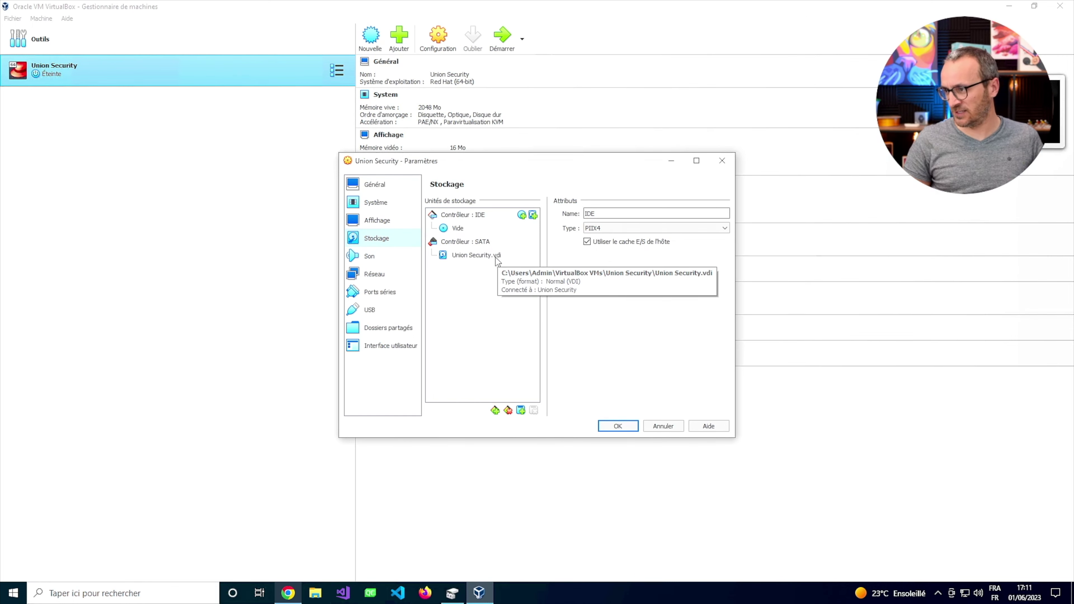
left_click(379, 273)
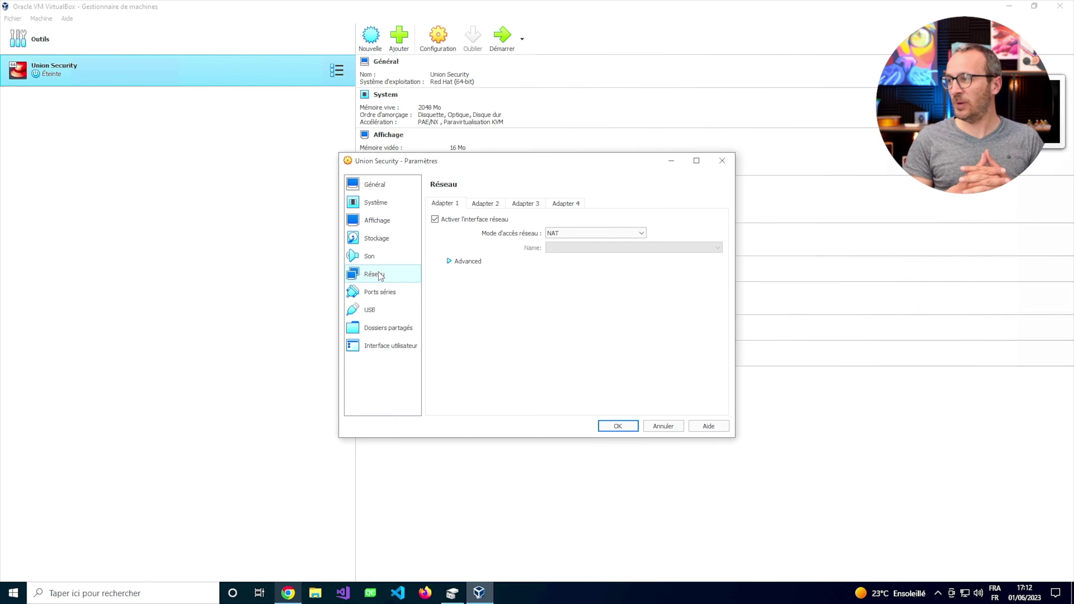
Switch adapter 1 from NAT to Accès par pont on Intel PRO/1000 MT Network Connection, showing advanced options.
left_click(596, 233)
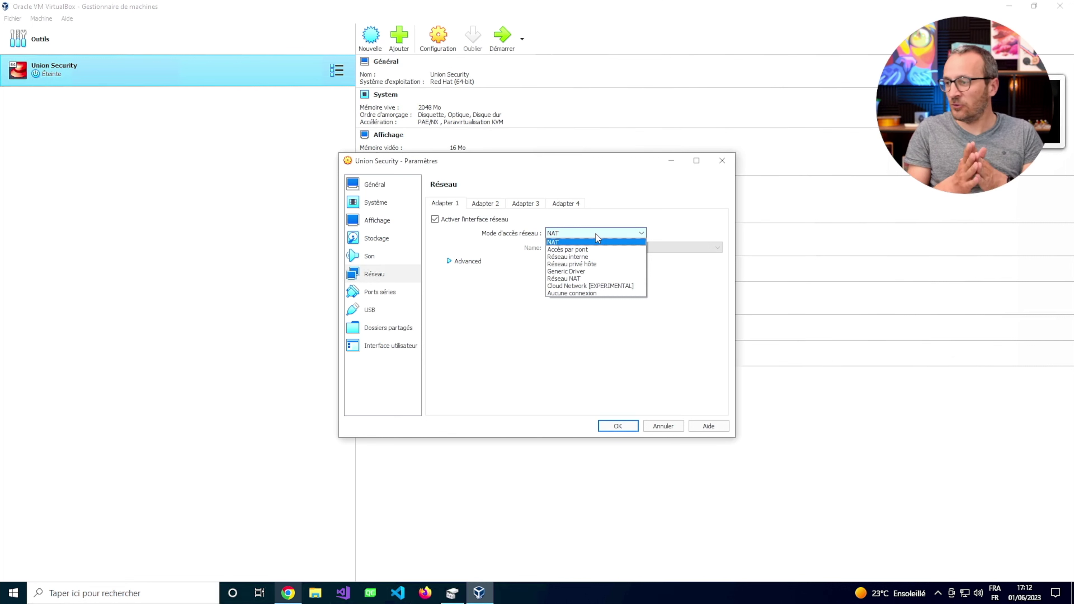
left_click(575, 249)
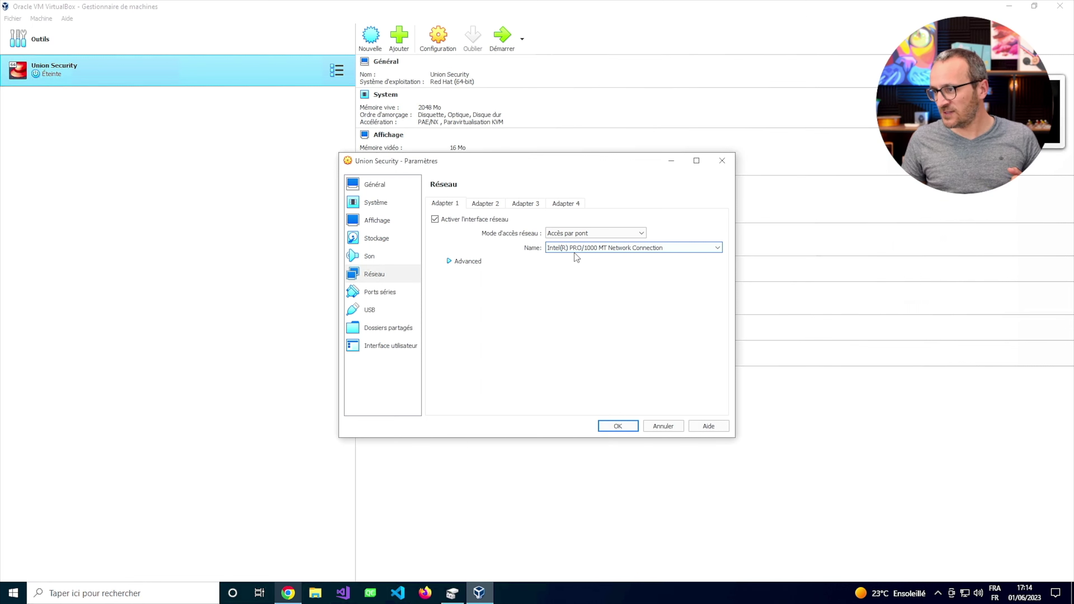
key("Tab")
key("space")
key("Tab")
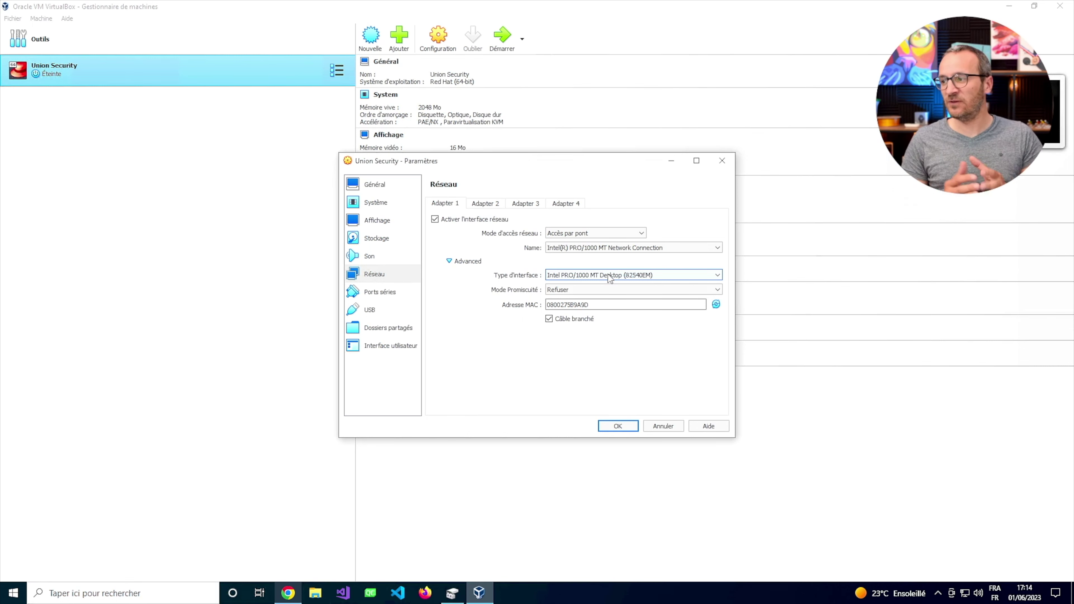
Keep the Intel PRO/1000 MT Desktop adapter type and set promiscuous mode to Allow All.
left_click(612, 275)
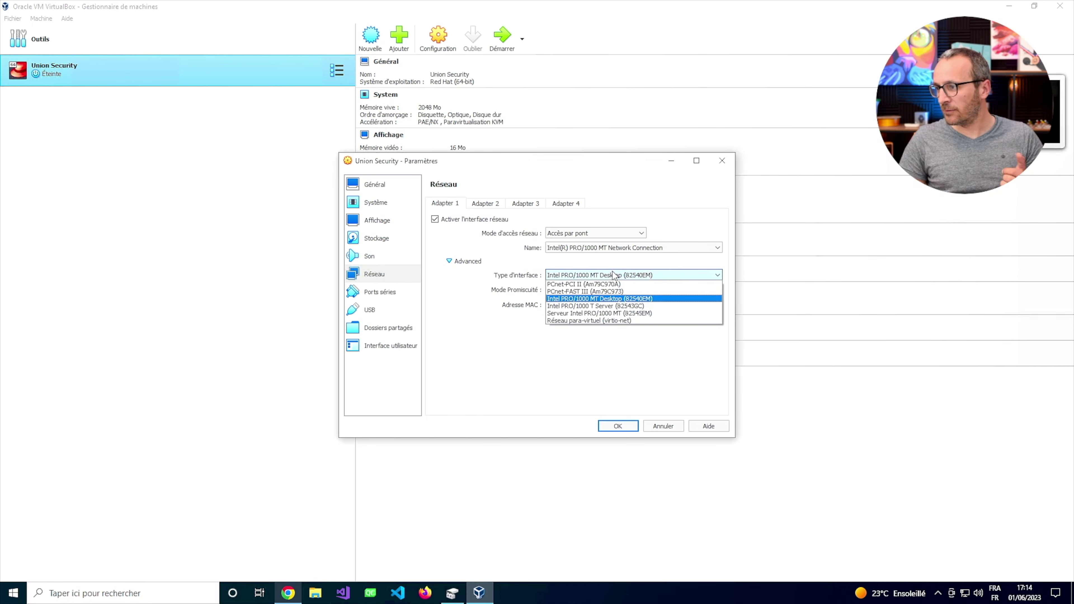
left_click(612, 299)
left_click(582, 289)
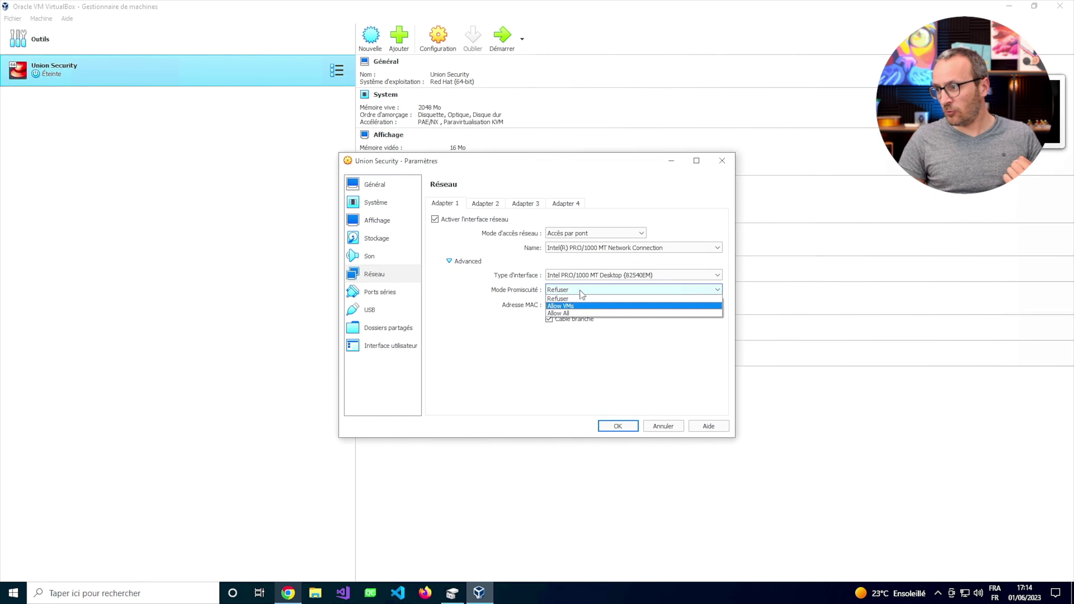
left_click(577, 313)
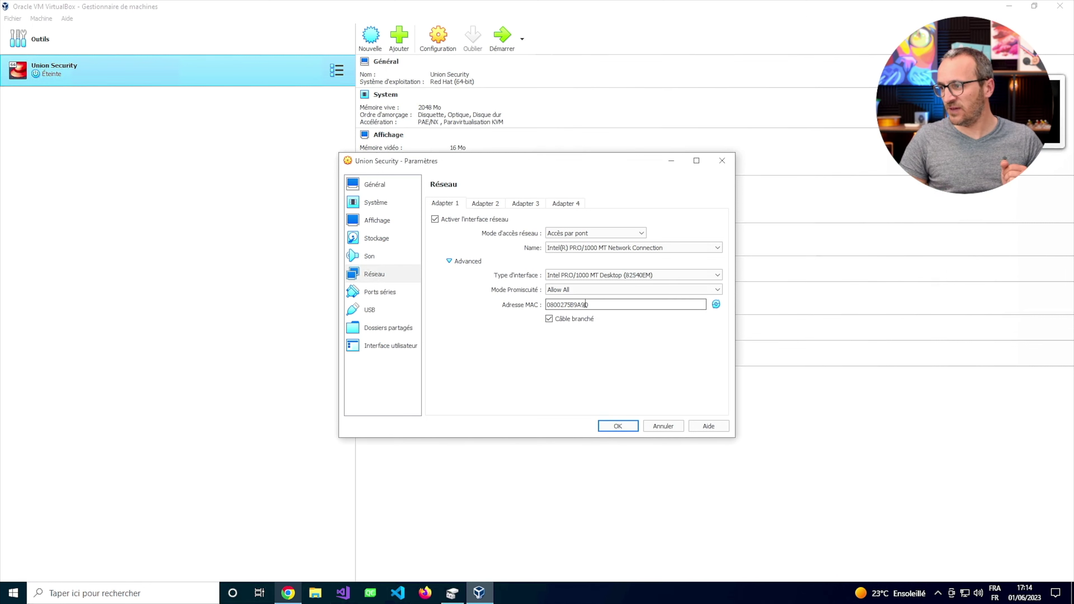
Generate a new MAC address for the adapter and save the Union Security settings.
left_click(716, 304)
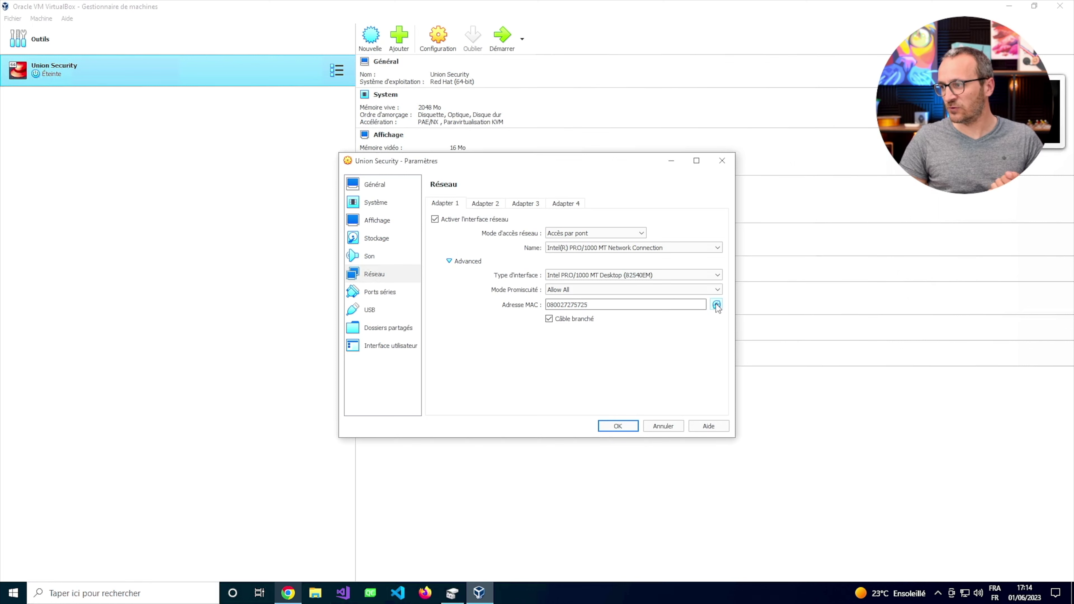
left_click(716, 305)
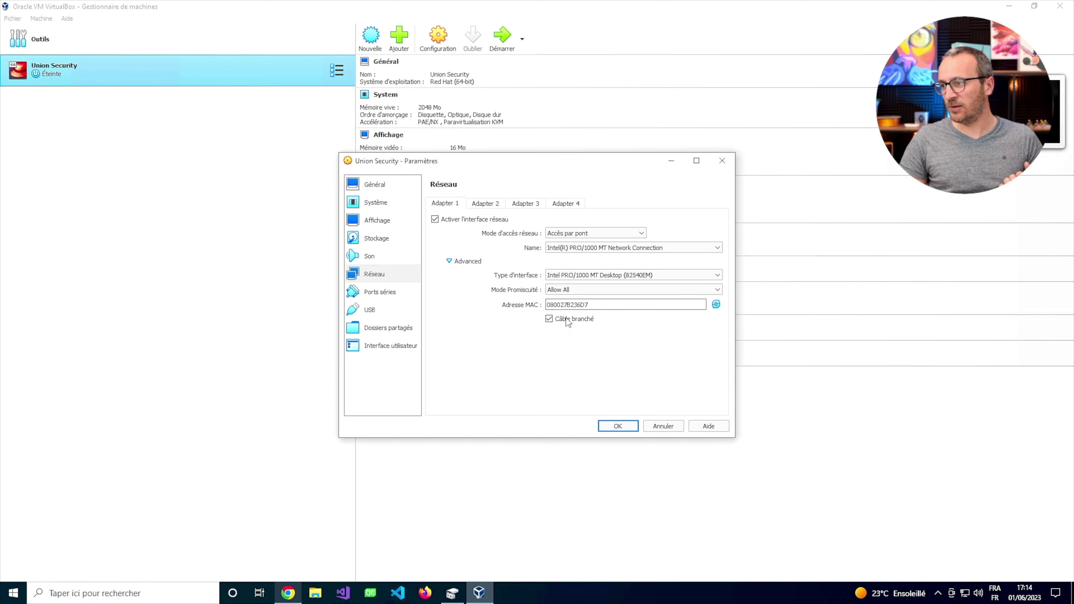
left_click(592, 290)
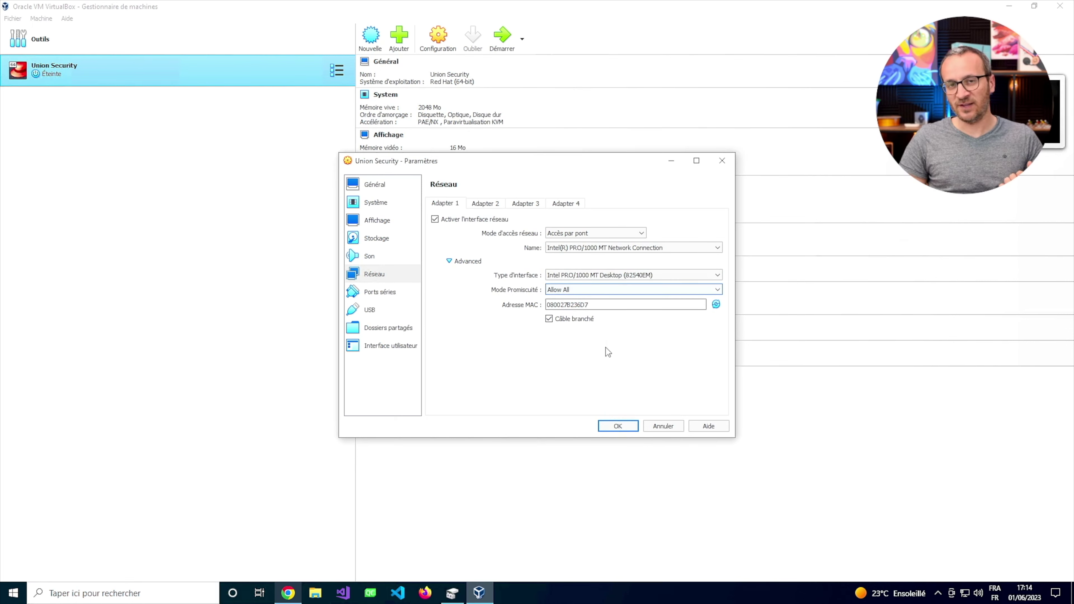
left_click(618, 426)
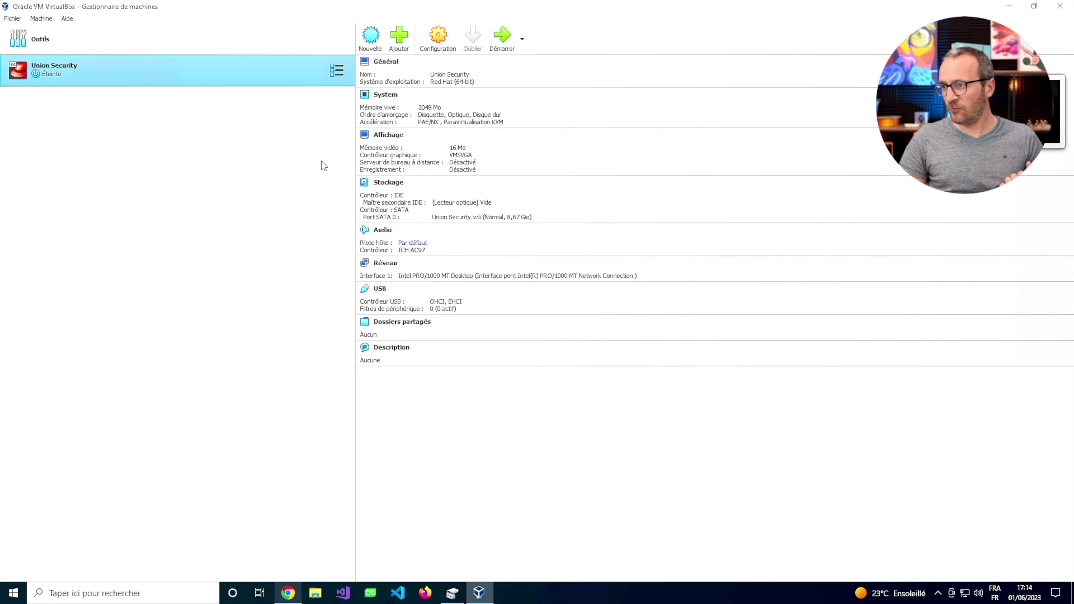
Launch Union Security with Démarrage sans affichage (headless start).
right_click(279, 70)
mouse_move(401, 161)
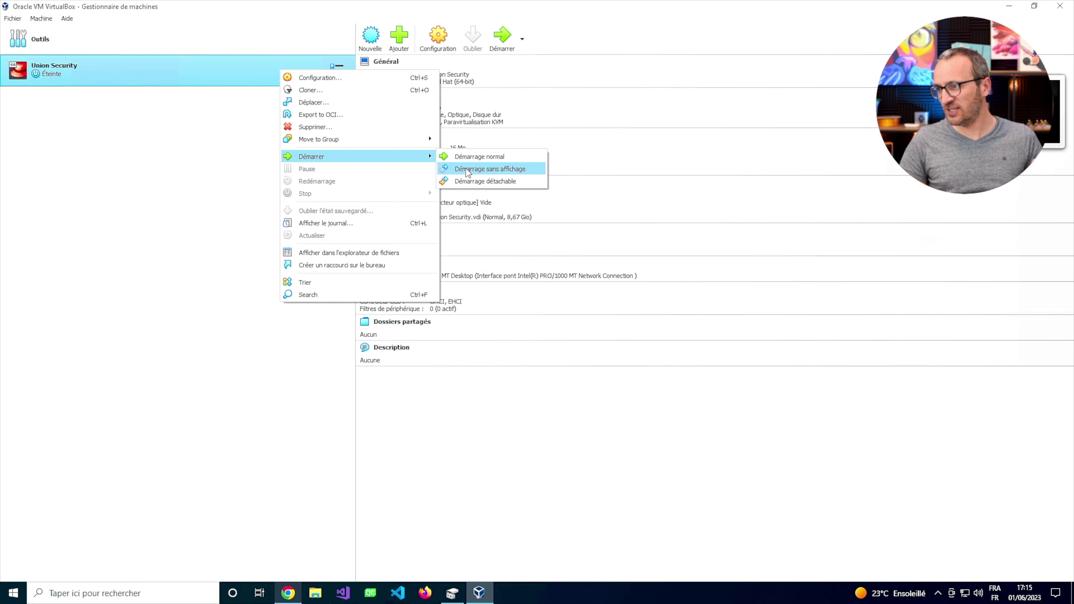
left_click(488, 157)
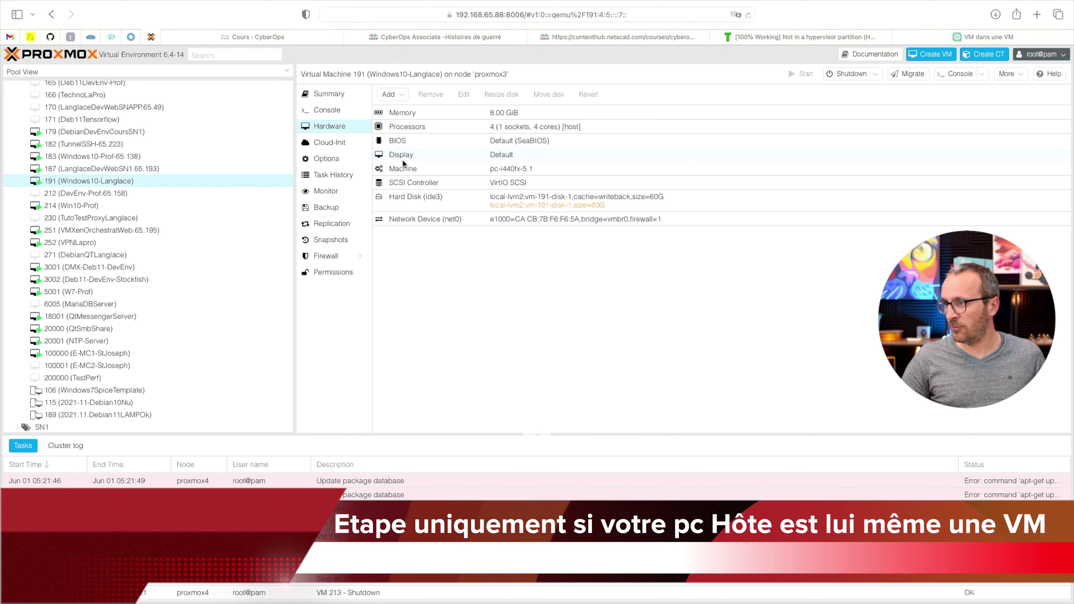
In the proxmox3 node shell, paste and run the echo command that enables kvm_intel nested virtualization.
left_click(341, 160)
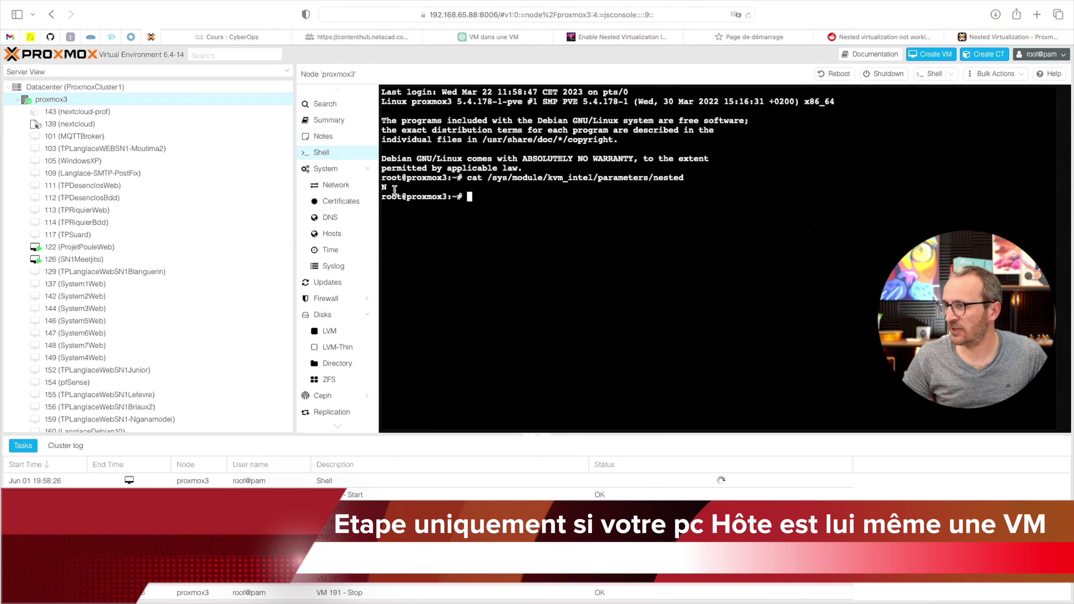
right_click(499, 200)
left_click(516, 233)
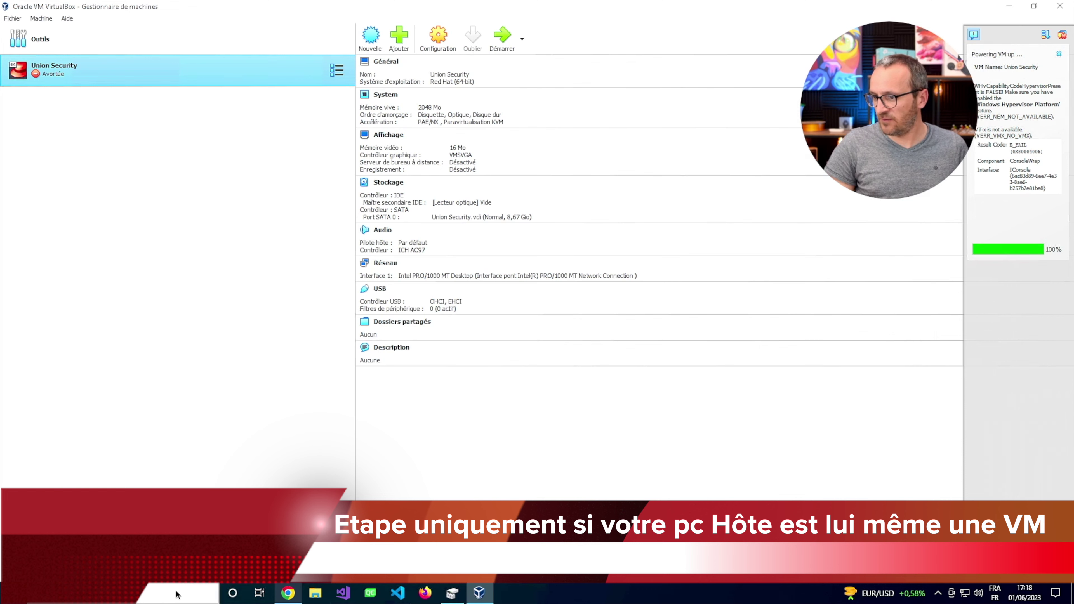
Search 'termi' and launch Invite de commandes as administrator, approving the permission prompt.
left_click(156, 597)
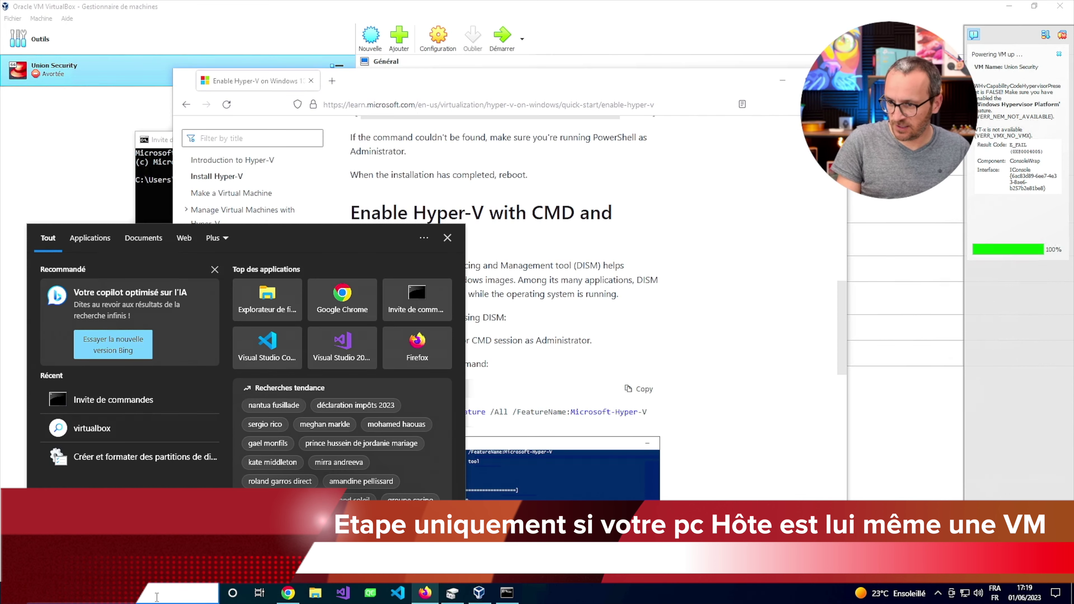
type("termi")
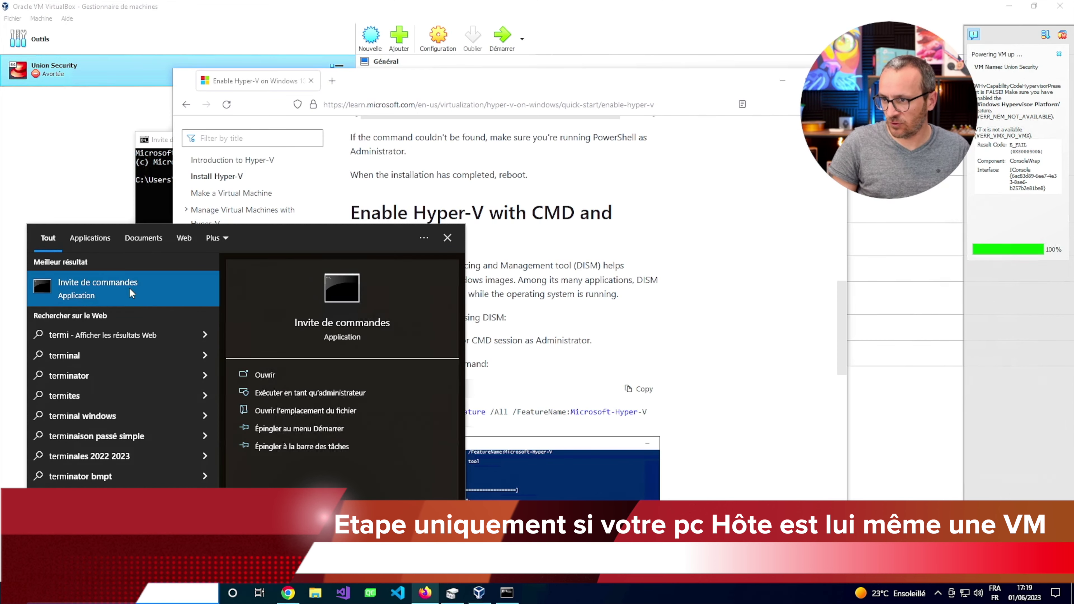
right_click(130, 290)
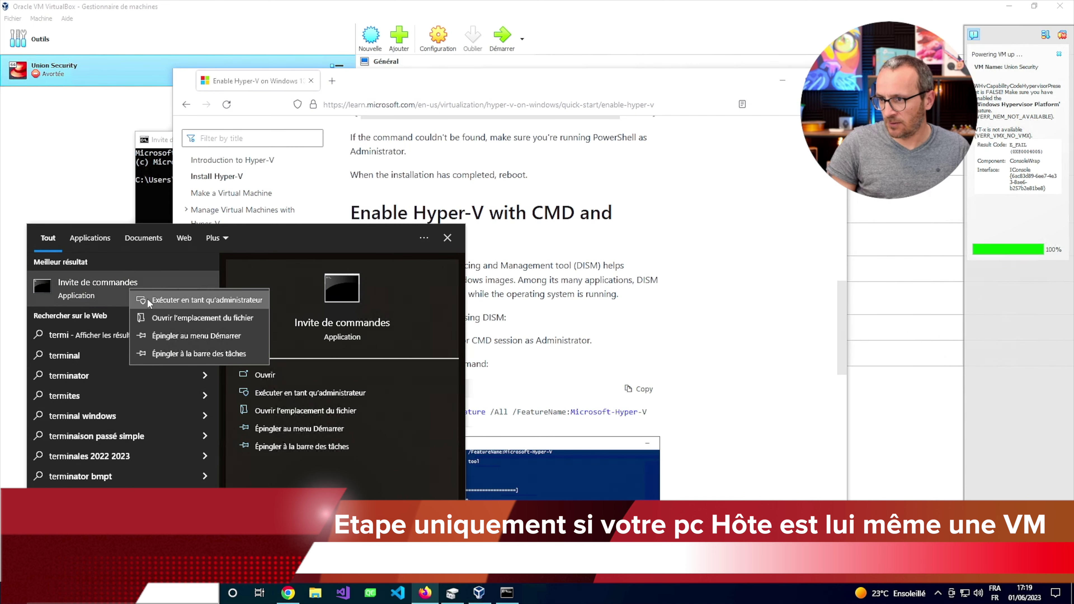
left_click(167, 300)
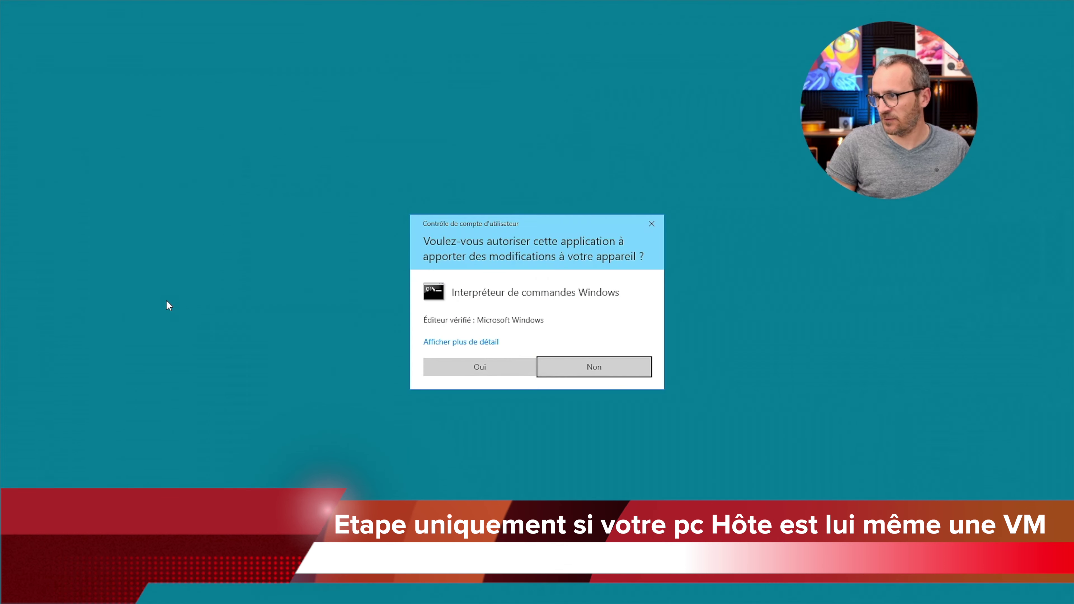
key("alt+o")
Run the DISM command enabling Microsoft-Hyper-V and answer Y to restart.
right_click(172, 106)
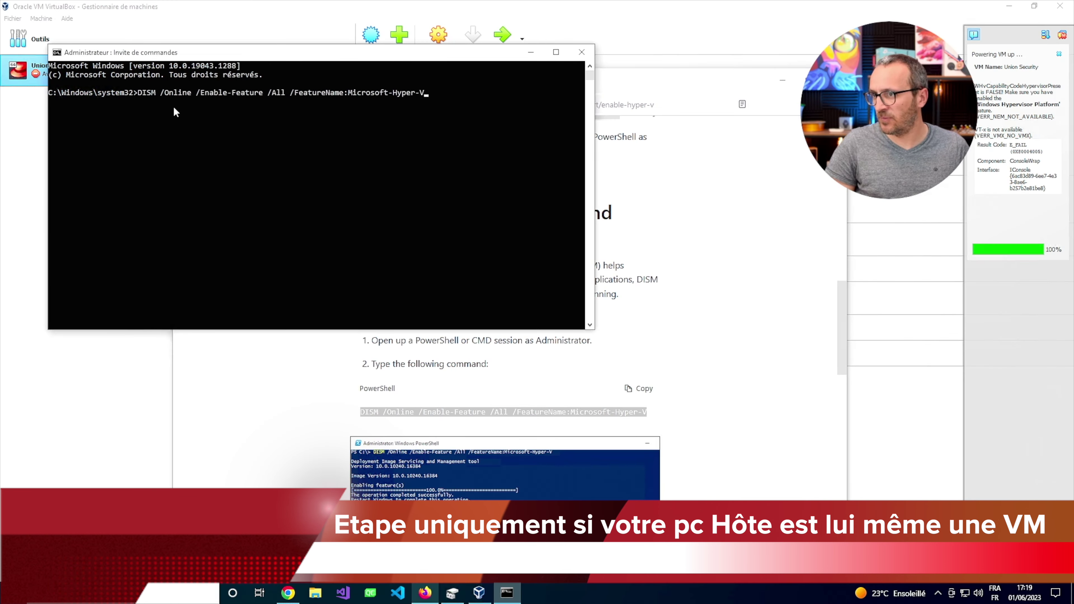
key("Return")
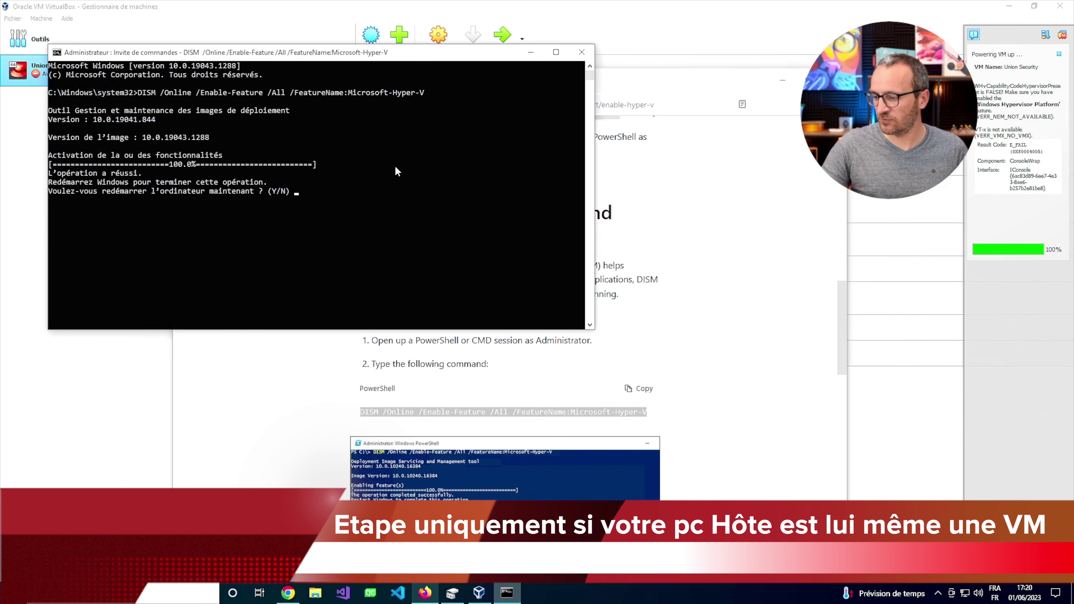
type("y")
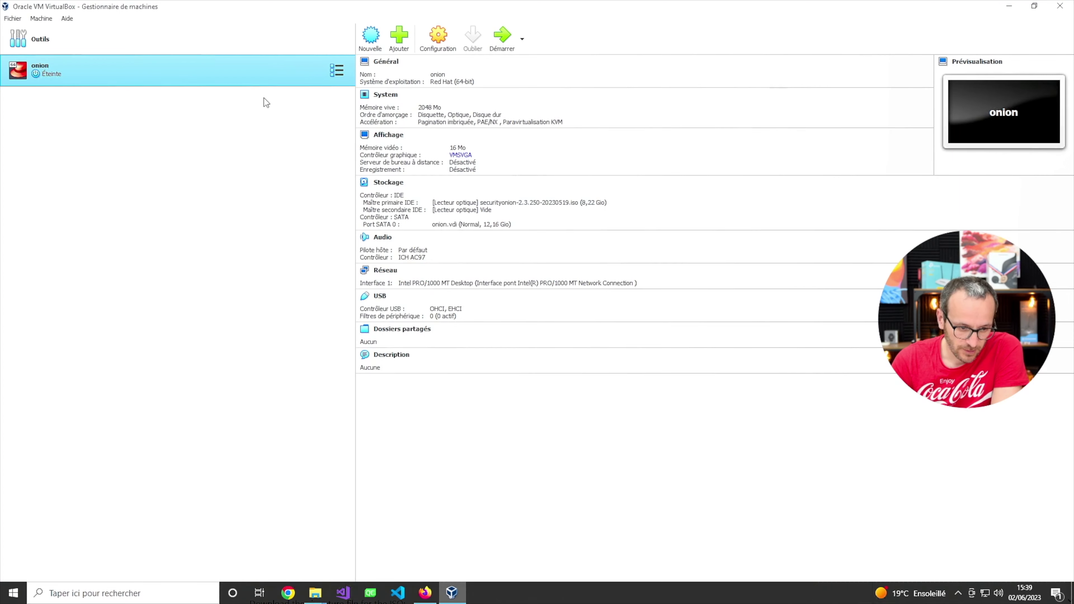
Start the onion VM and give its window focus at the Security Onion 2.3.250 boot menu.
right_click(202, 77)
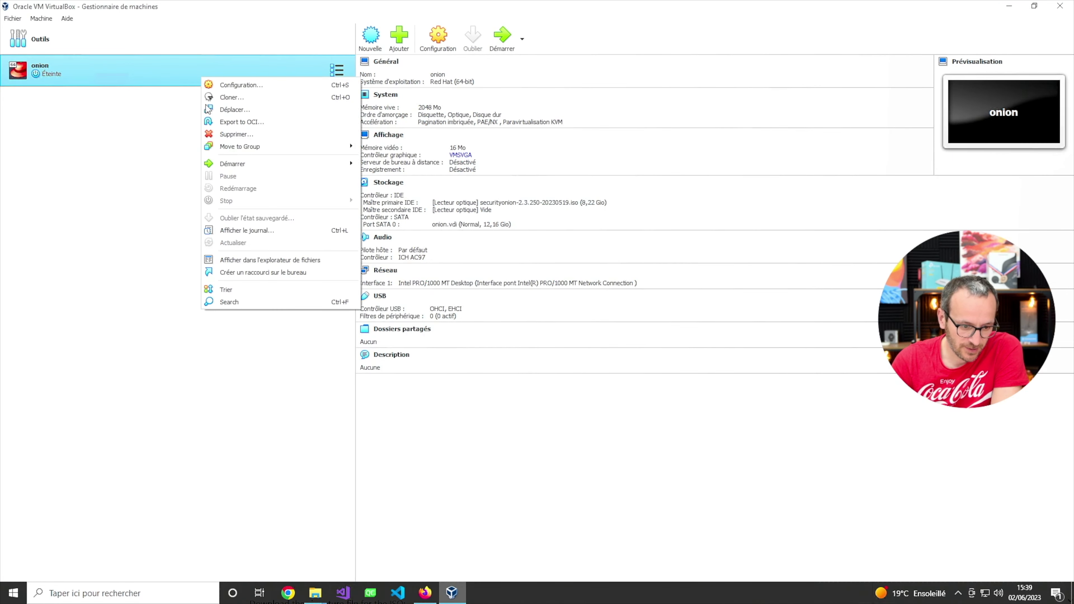
left_click(233, 163)
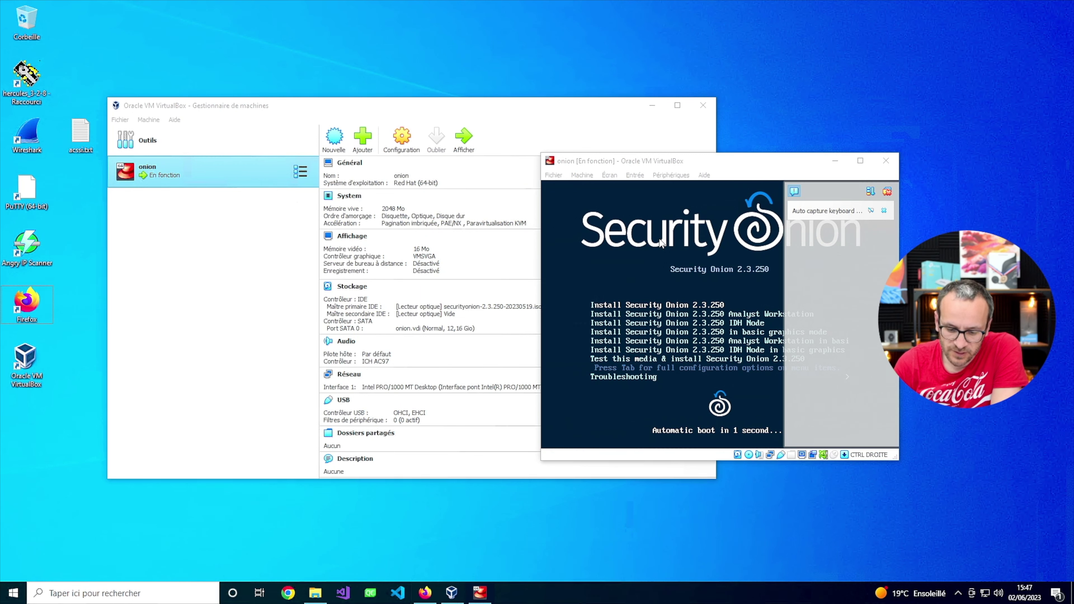
left_click(747, 321)
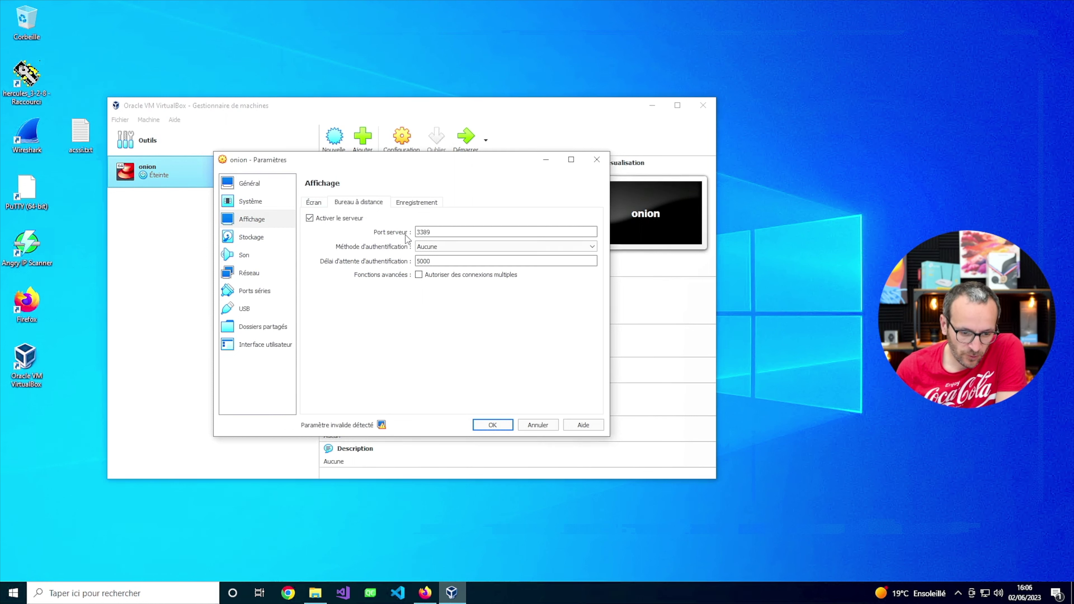
Save the onion VM's remote display settings and confirm VBoxVGA as the graphics controller.
key("Return")
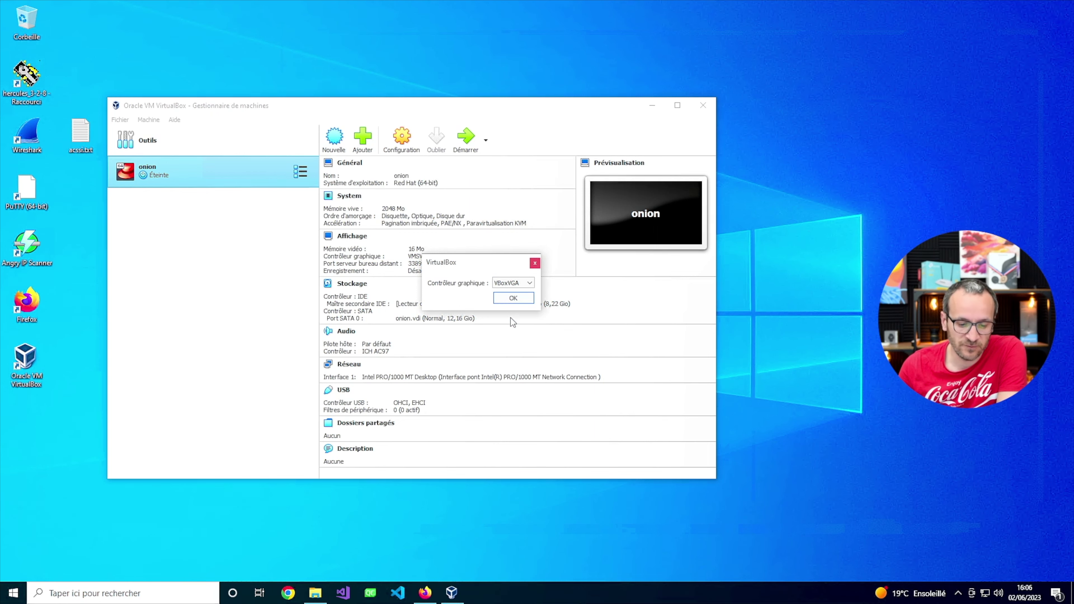
left_click(503, 298)
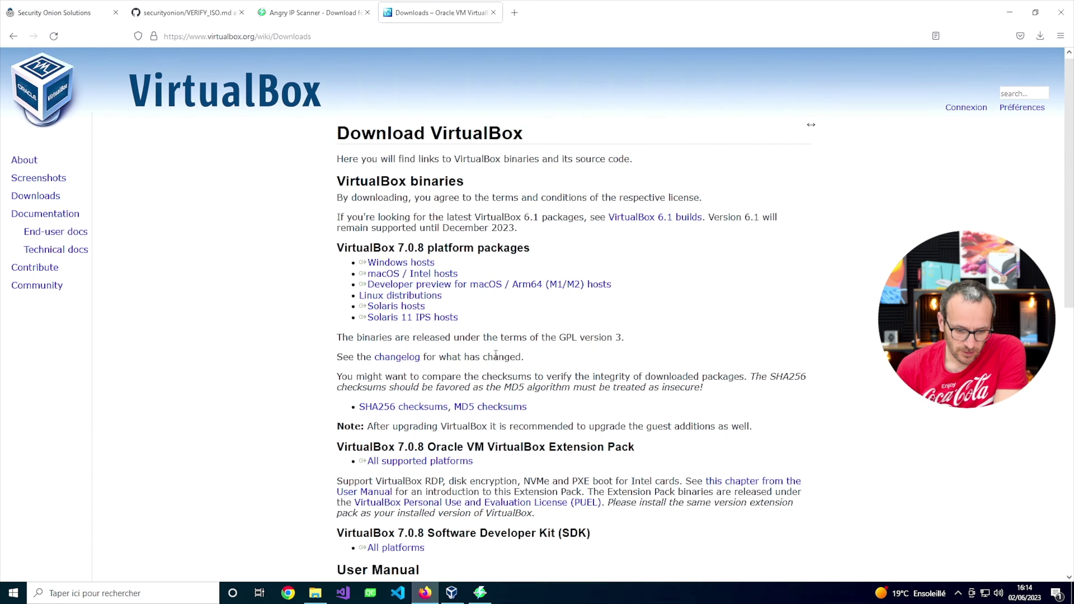
Download the VirtualBox 7.0.8 Extension Pack and install it, accepting the licence and admin prompt.
scroll(438, 438, "down", 1)
left_click(436, 453)
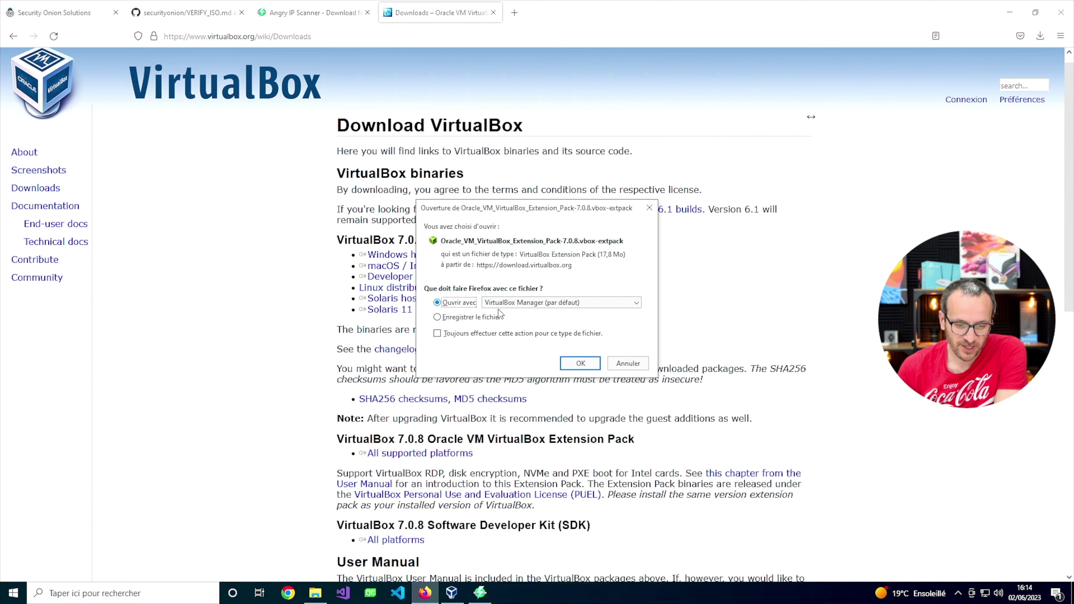
left_click(578, 365)
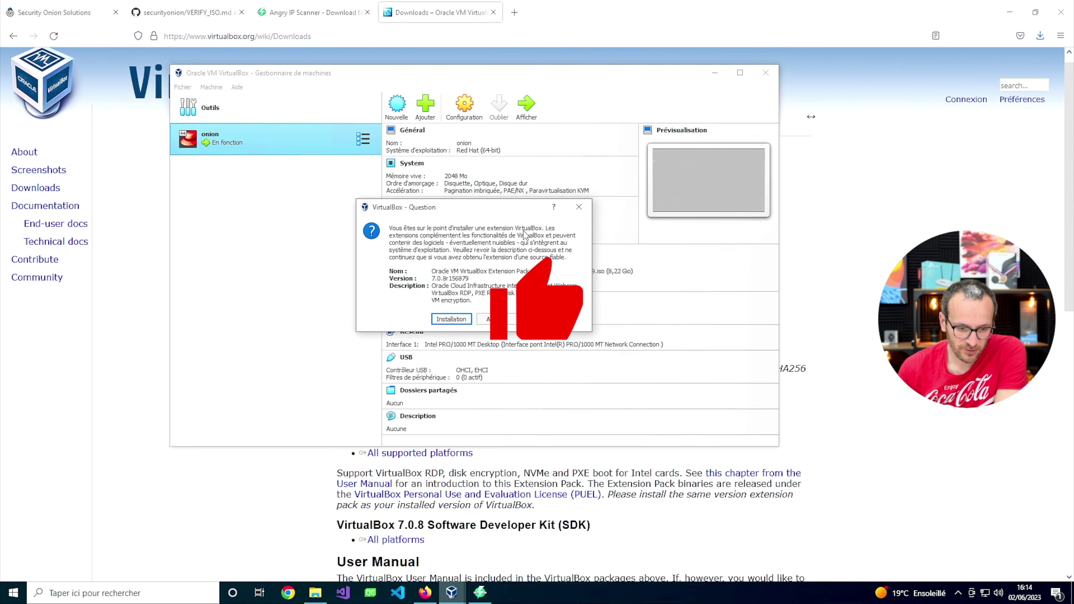
left_click(454, 320)
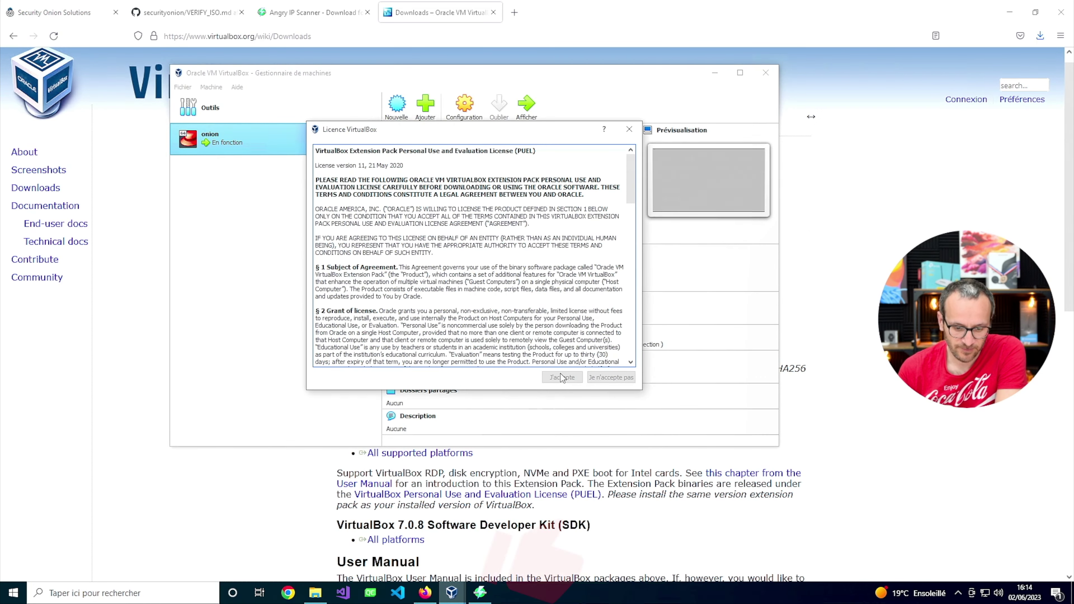
scroll(562, 360, "down", 15)
left_click(567, 378)
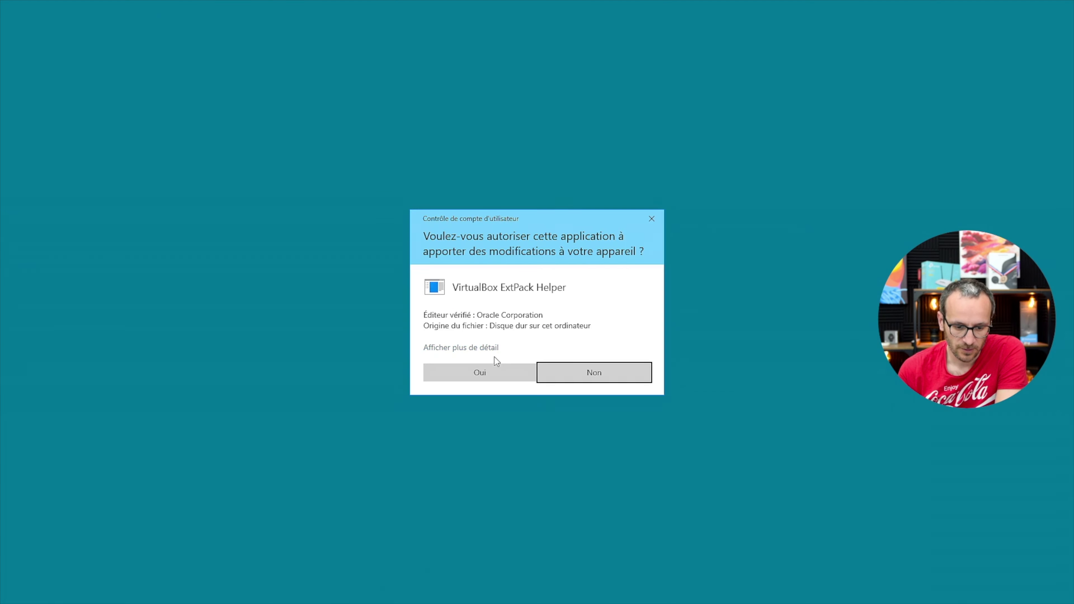
left_click(485, 372)
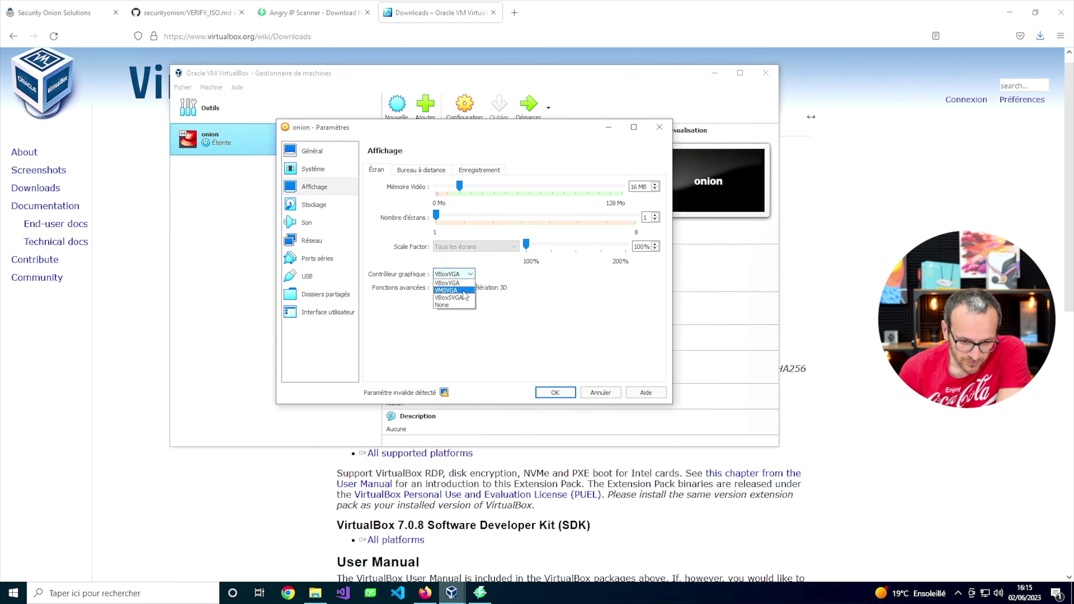
Set the onion VM's graphics controller to VMSVGA and review remote desktop and recording settings.
left_click(463, 291)
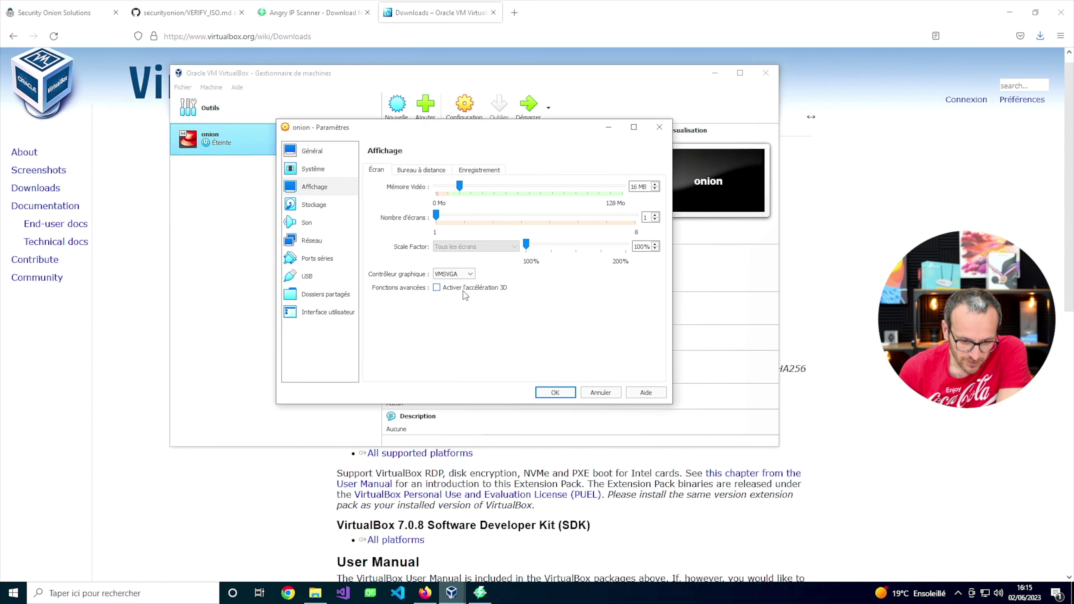
left_click(442, 171)
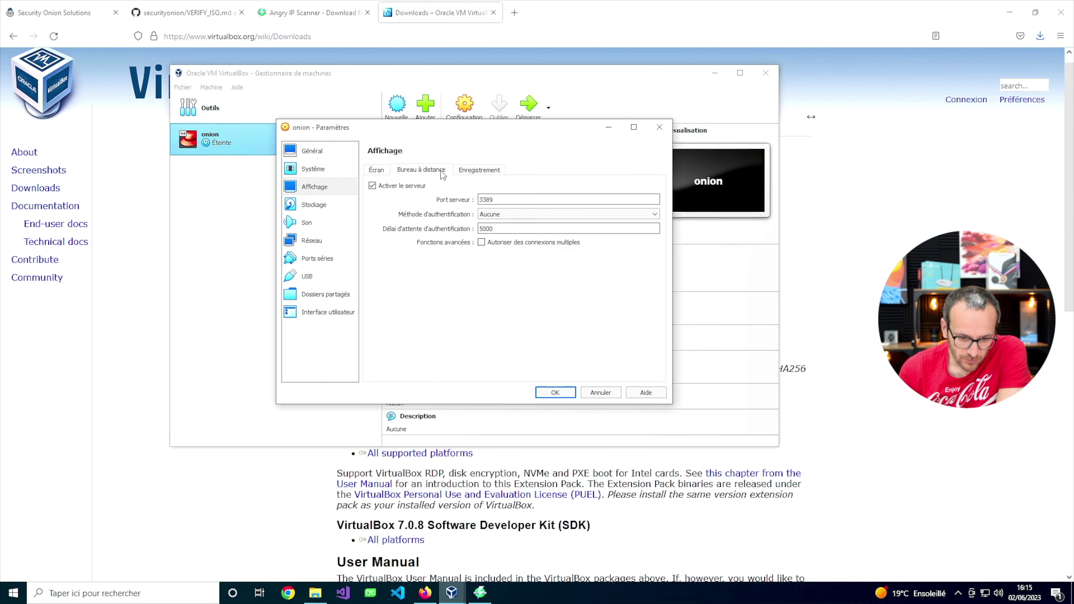
left_click(492, 170)
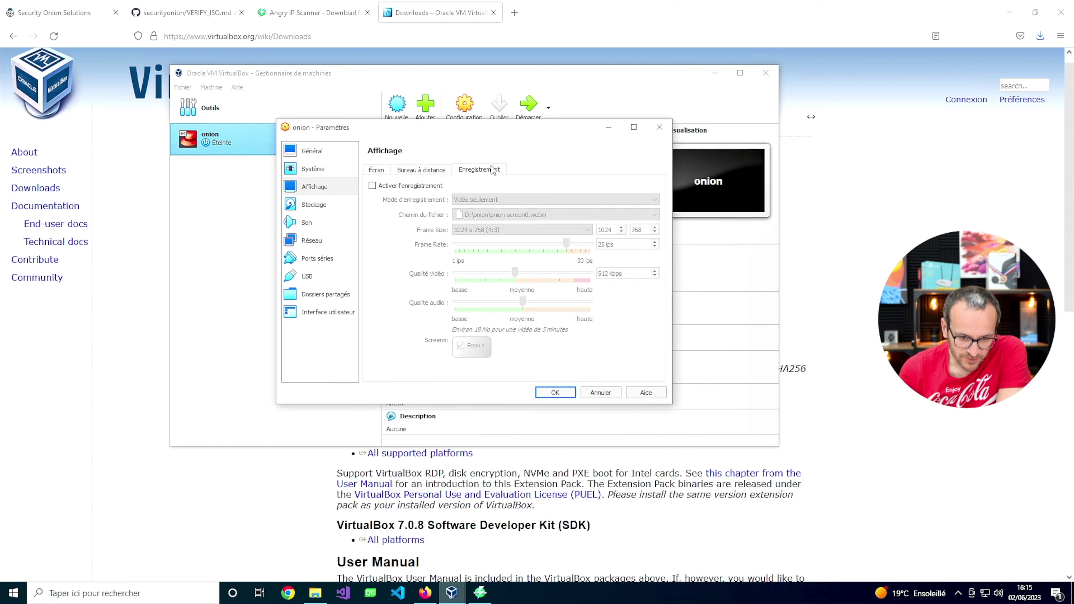
left_click(385, 170)
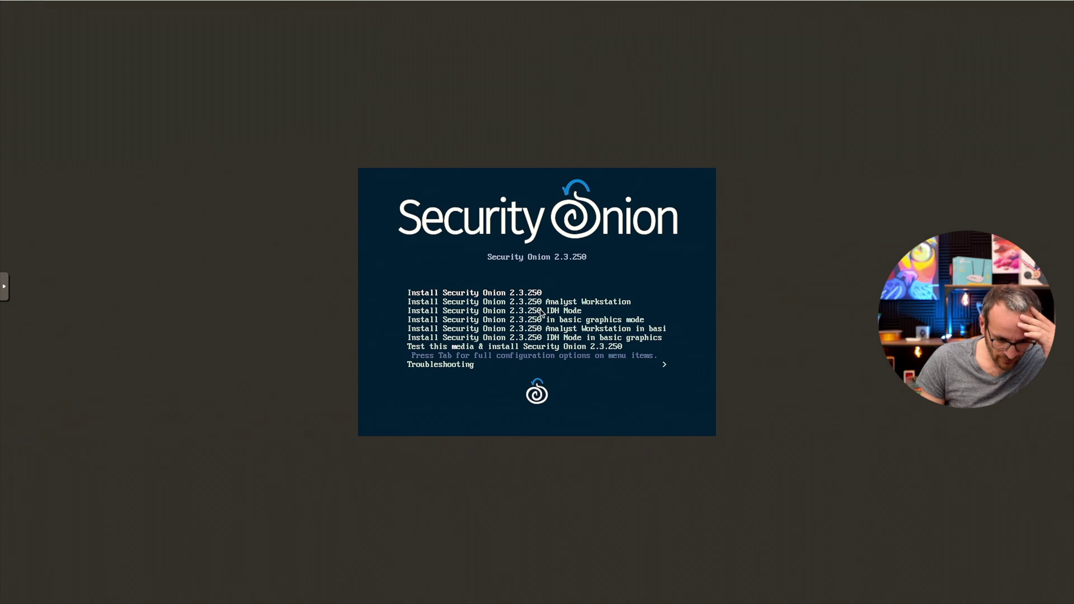
Boot the Install Security Onion 2.3.250 entry and accept the data-loss warning with 'yes'.
key("Return")
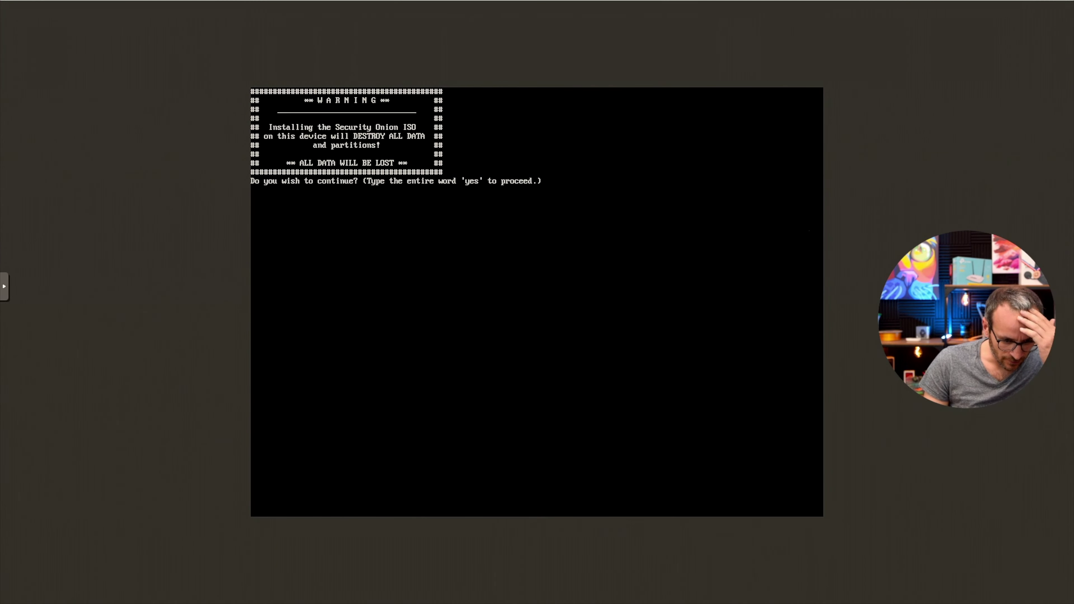
type("yes")
key("Return")
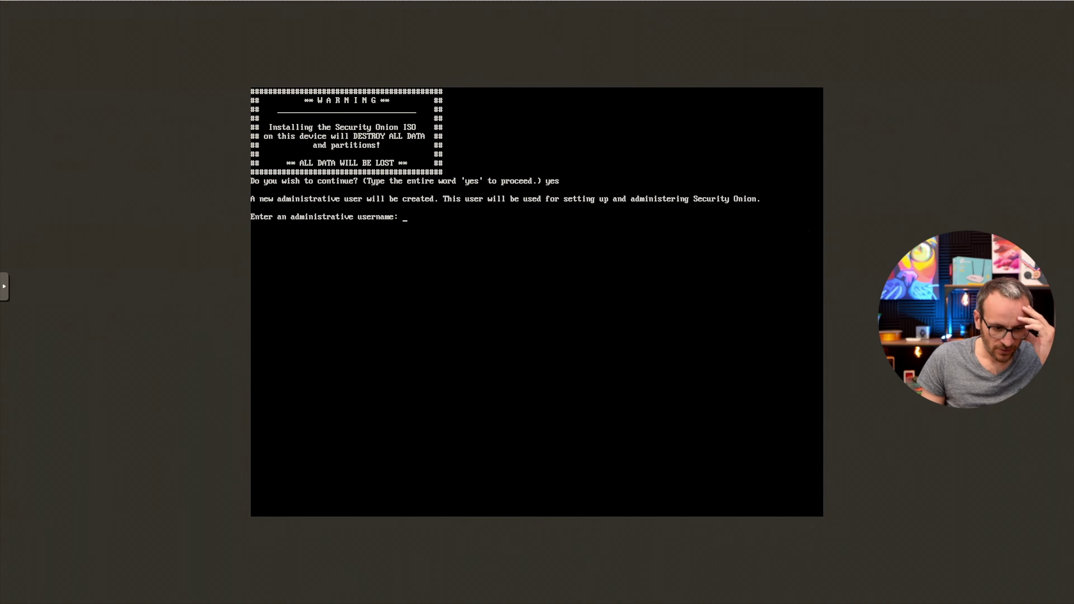
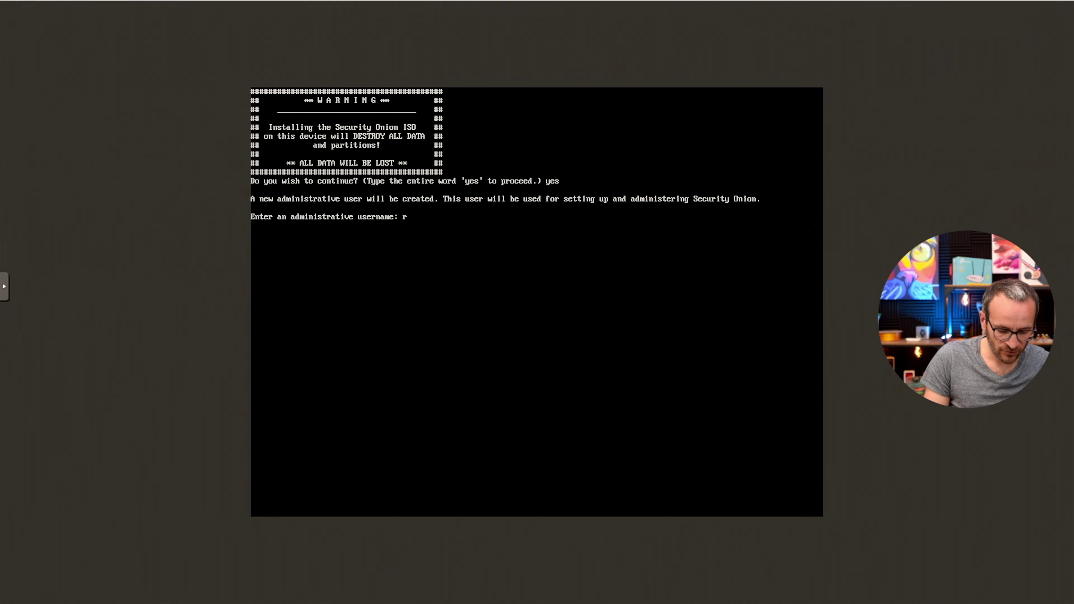
Enter and confirm the new administrative username for the installer.
key("Return")
key("Return")
key("Return")
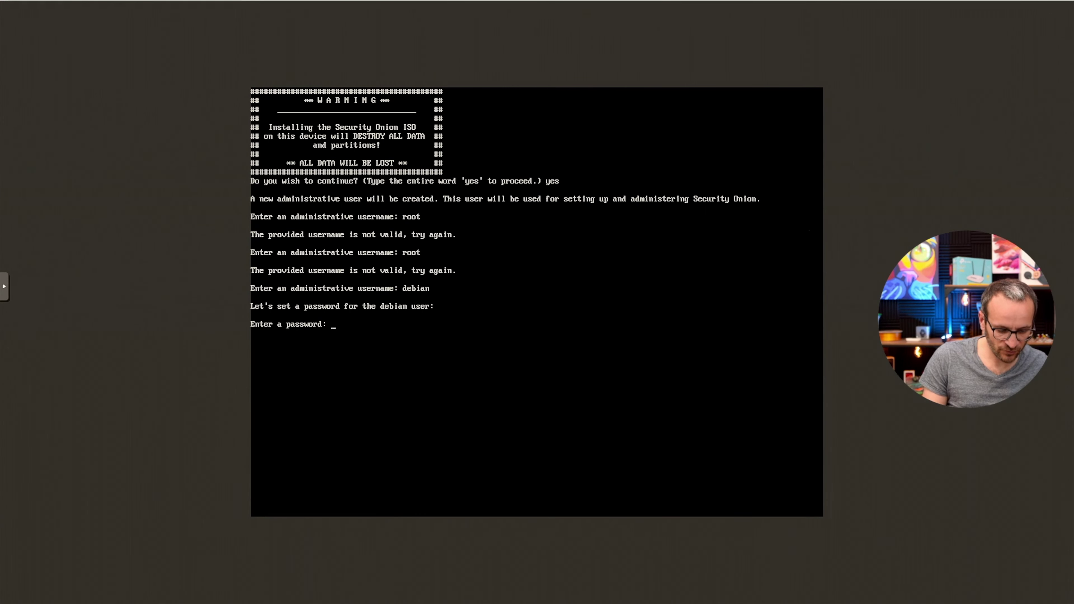
key("Return")
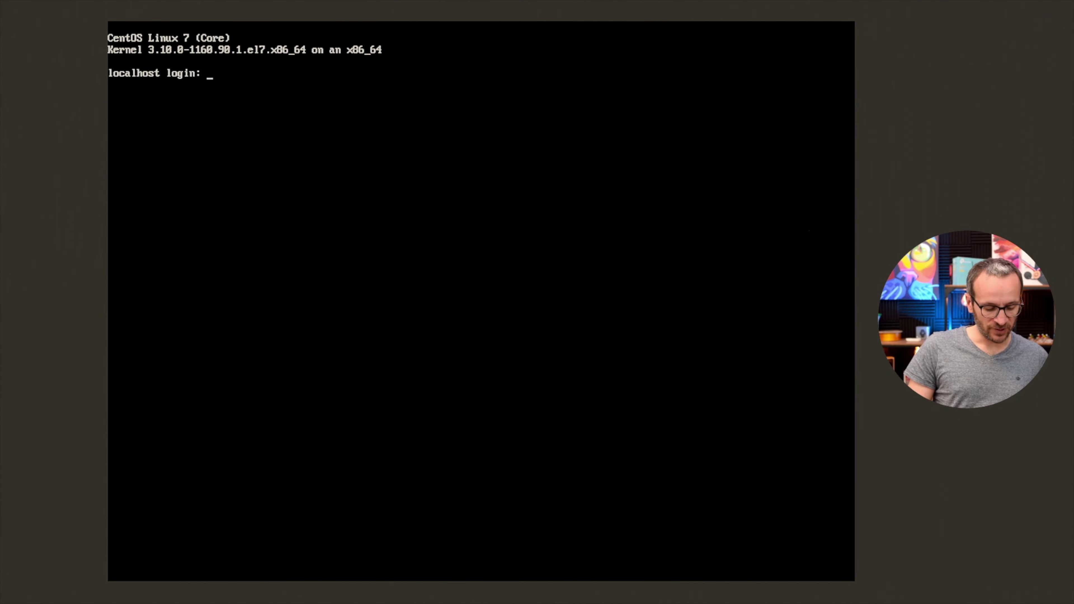
Log in to the new VM, agree to run Security Onion Setup, and choose Install.
type("debiqqqqq")
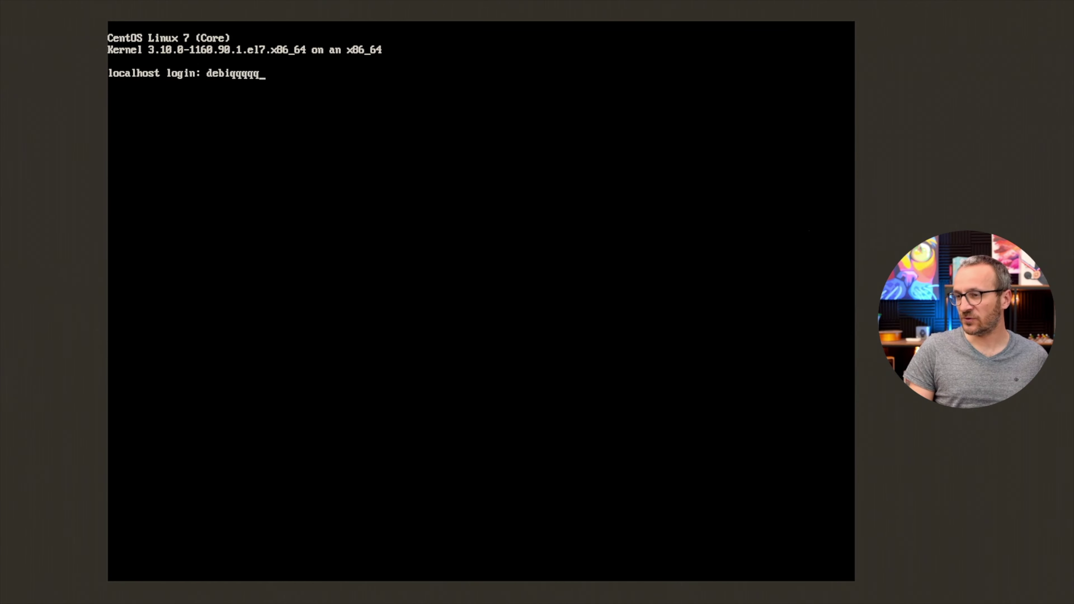
key("BackSpace")
key("BackSpace")
key("BackSpace")
key("BackSpace")
key("BackSpace")
key("BackSpace")
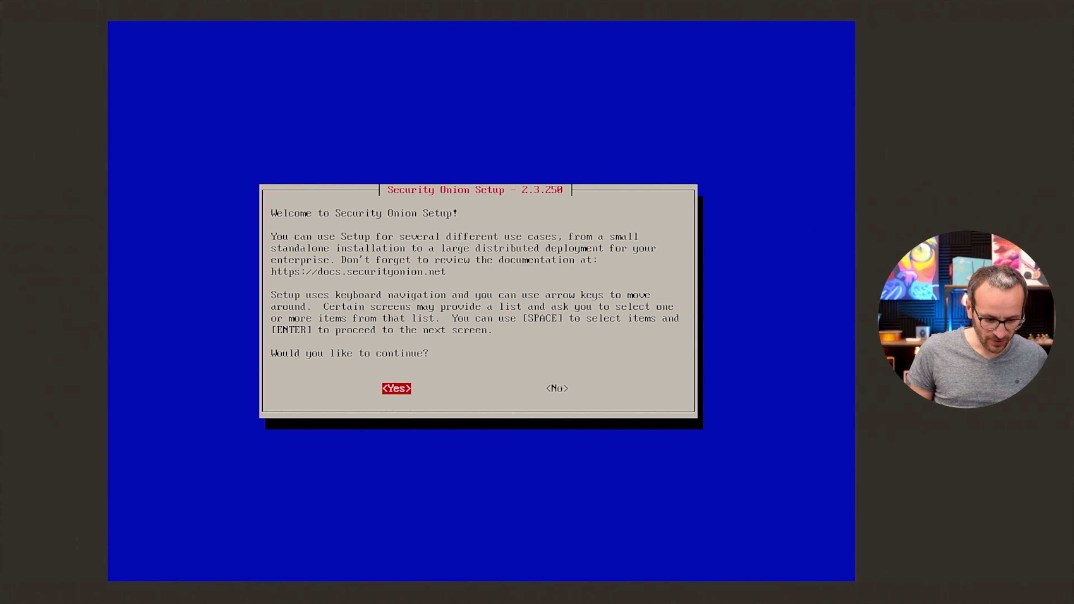
key("Return")
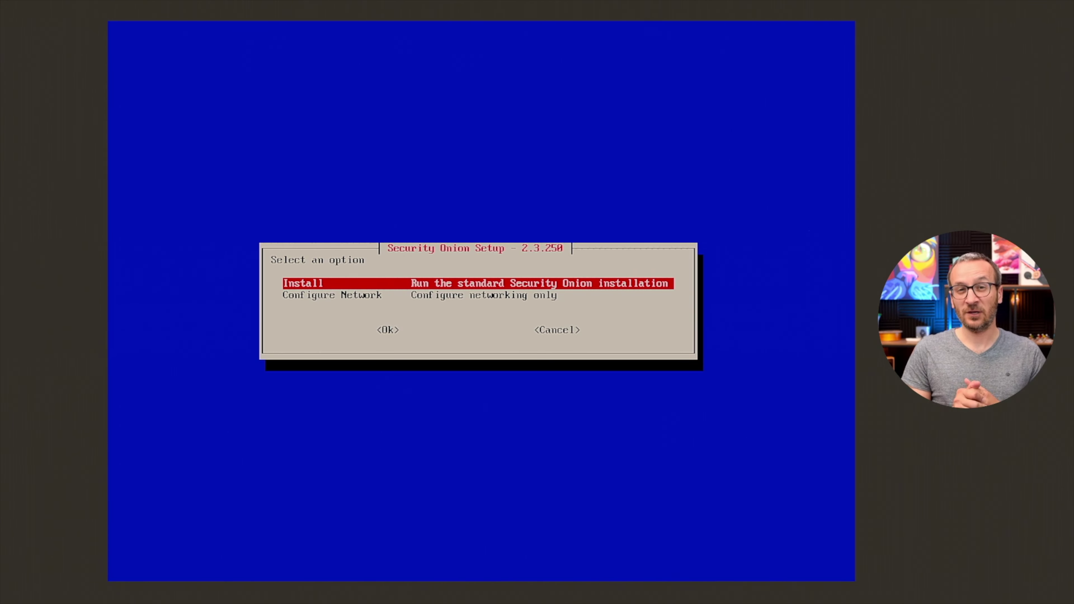
key("Return")
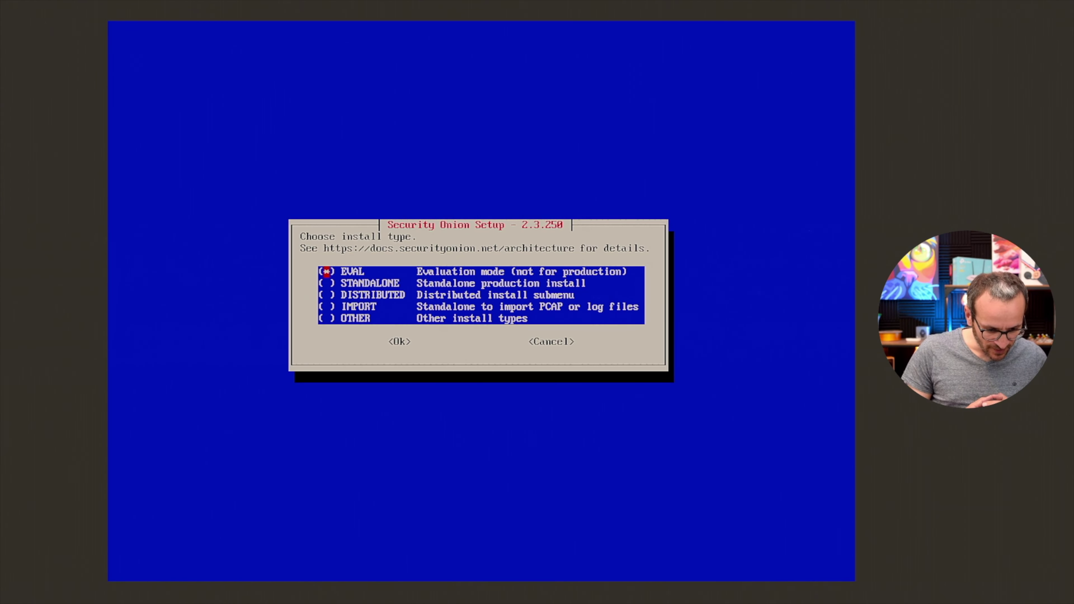
Select the STANDALONE install type and accept the Elastic License by typing AGREE.
key("Down")
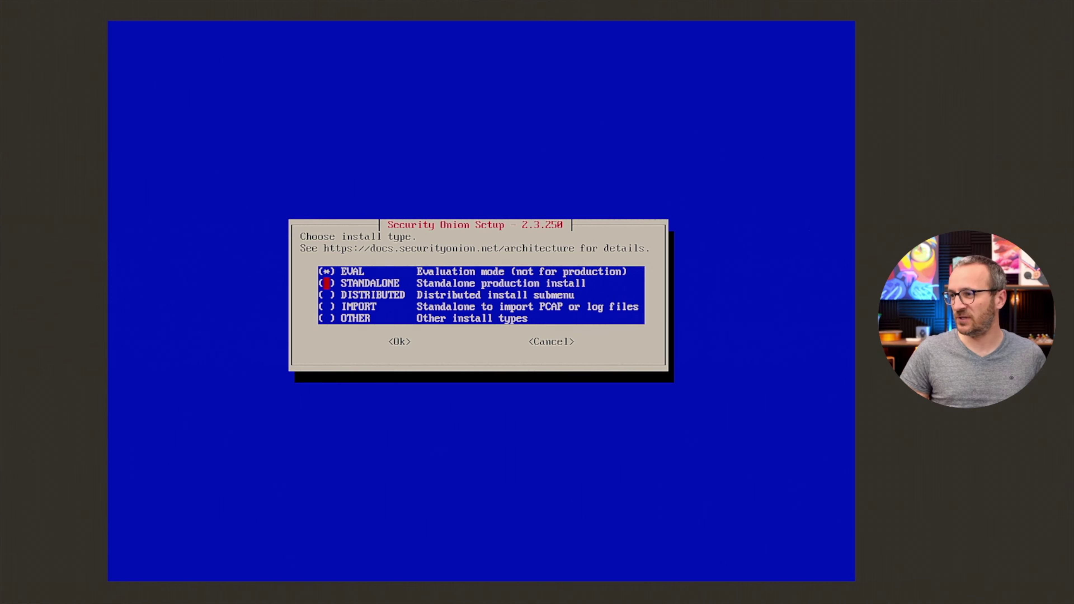
key("space")
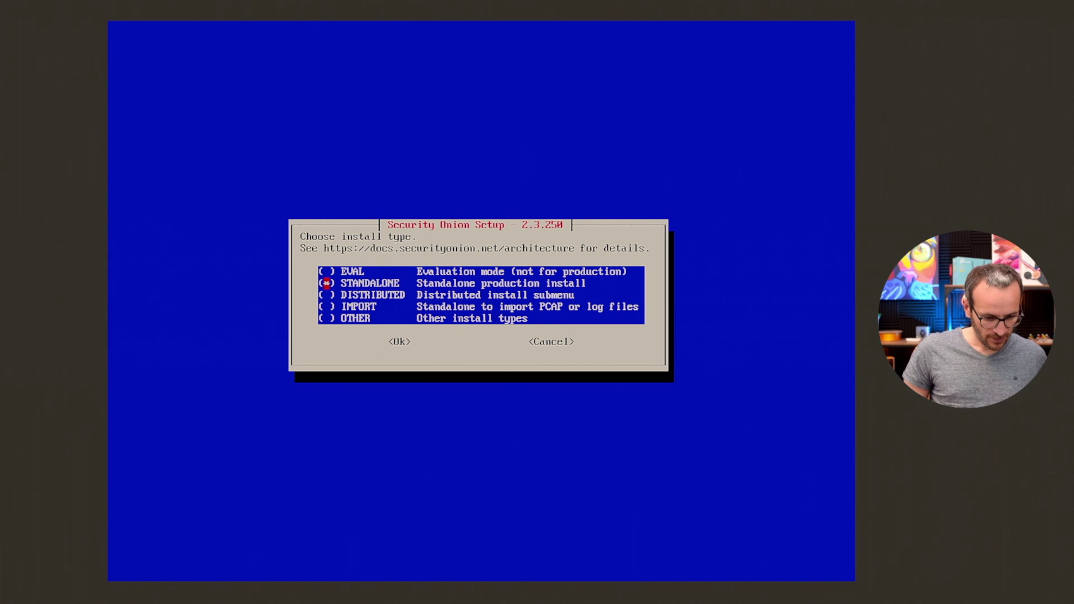
key("Tab")
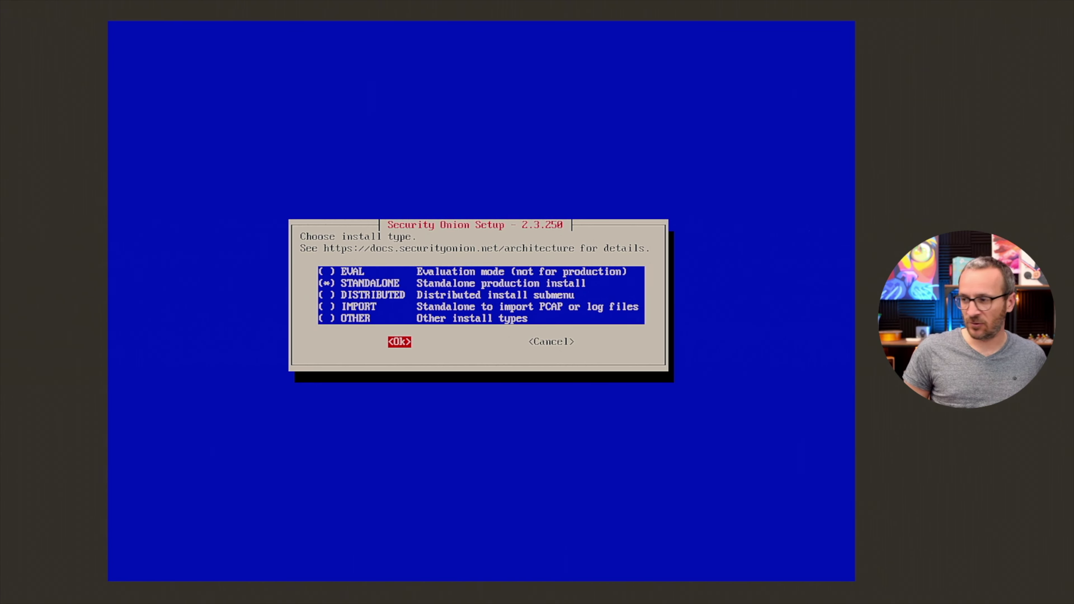
key("Return")
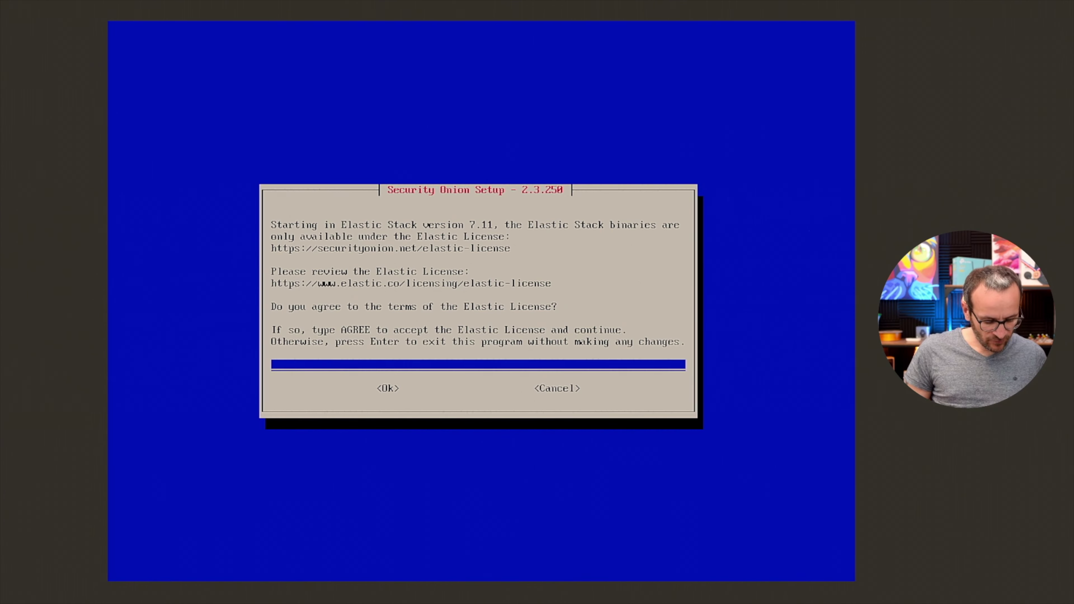
type("QGREE")
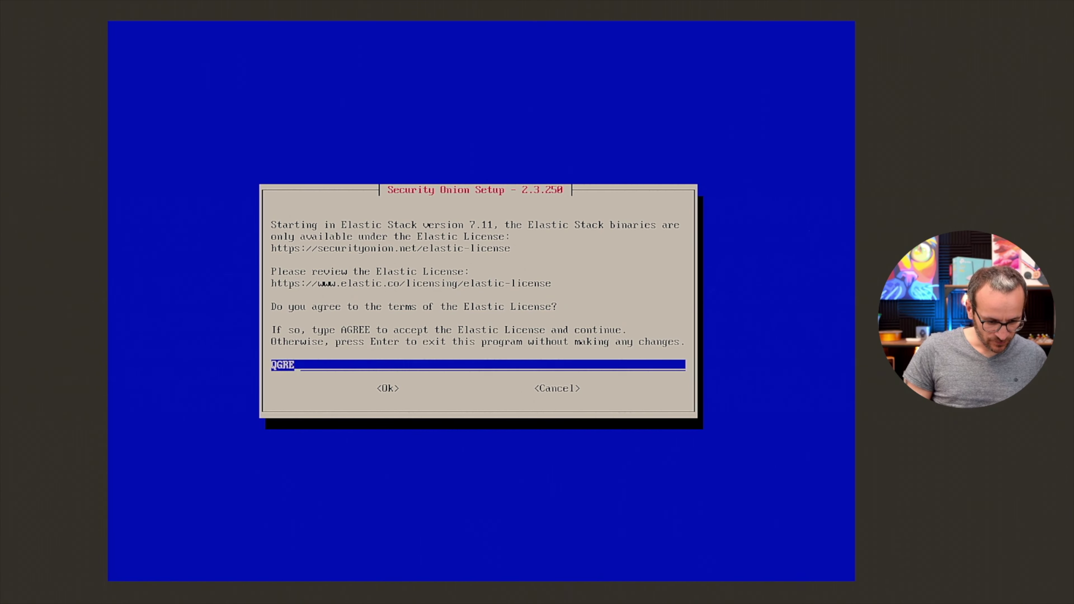
key("BackSpace")
key("BackSpace")
key("BackSpace")
key("BackSpace")
key("BackSpace")
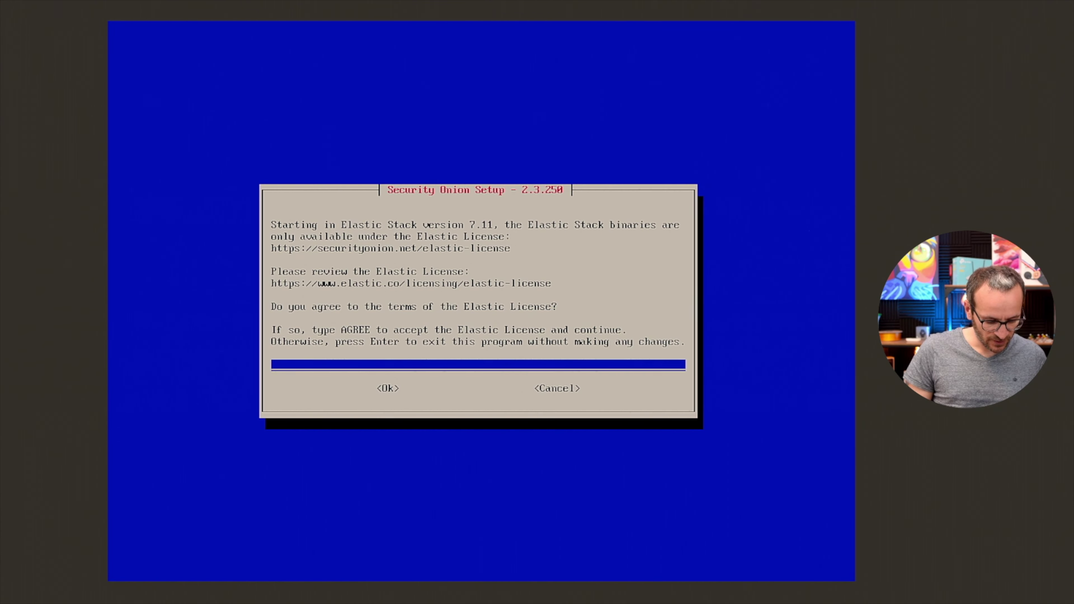
type("AGREE")
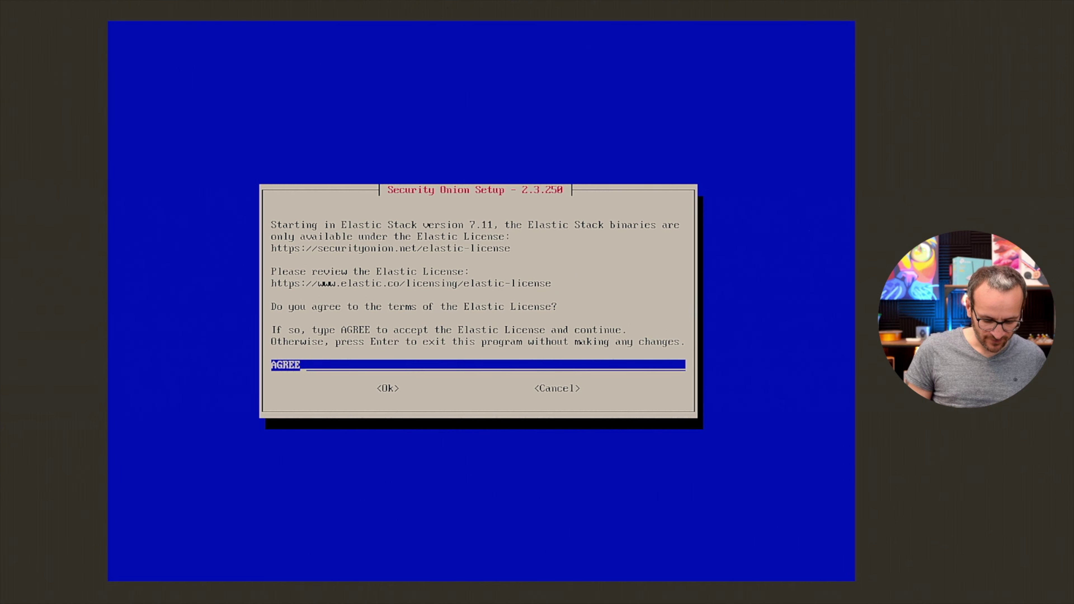
key("Tab")
Accept the license, dismiss the low-resource warning, and keep the default hostname securityonion.
key("Return")
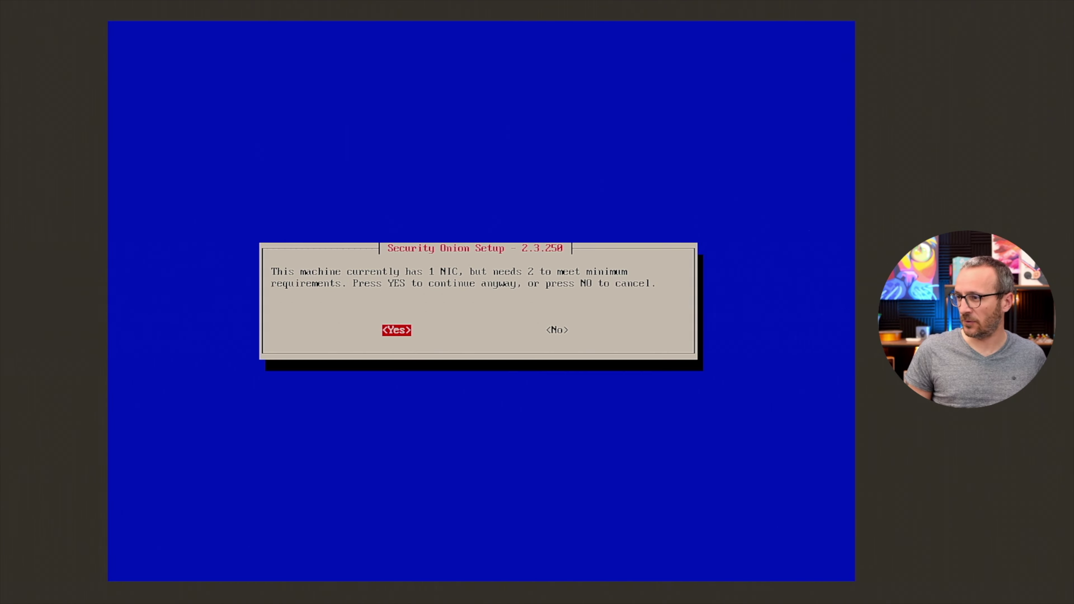
key("Return")
key("Return")
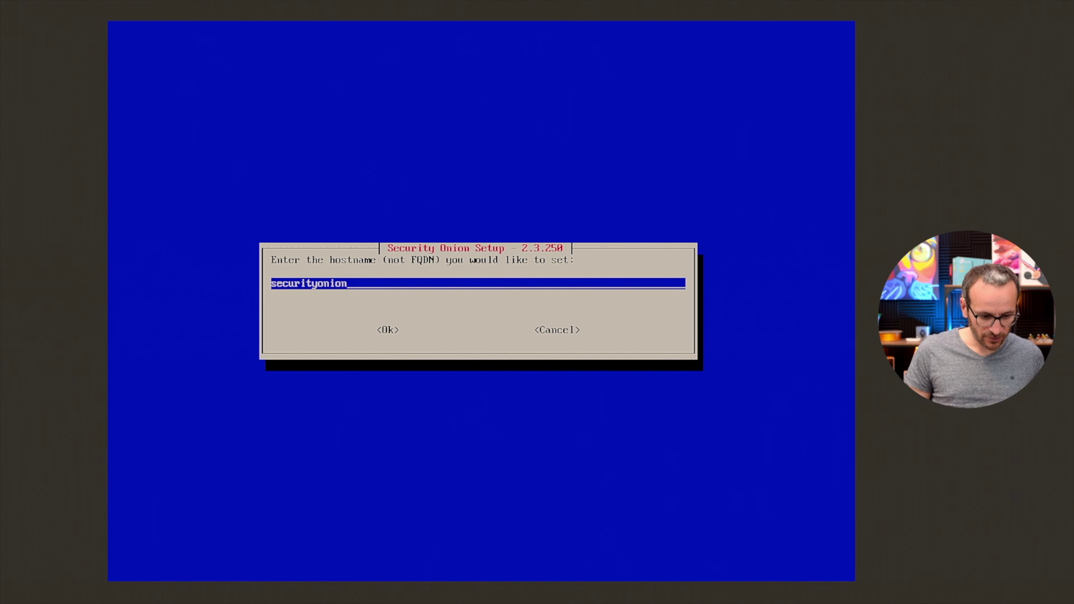
key("Tab")
key("Return")
key("Left")
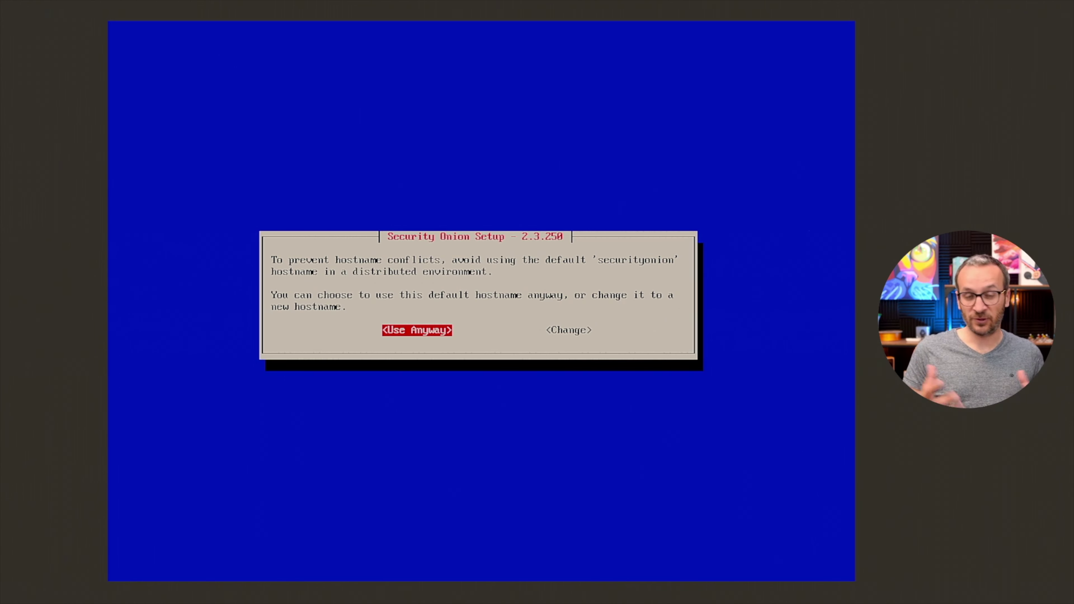
key("Return")
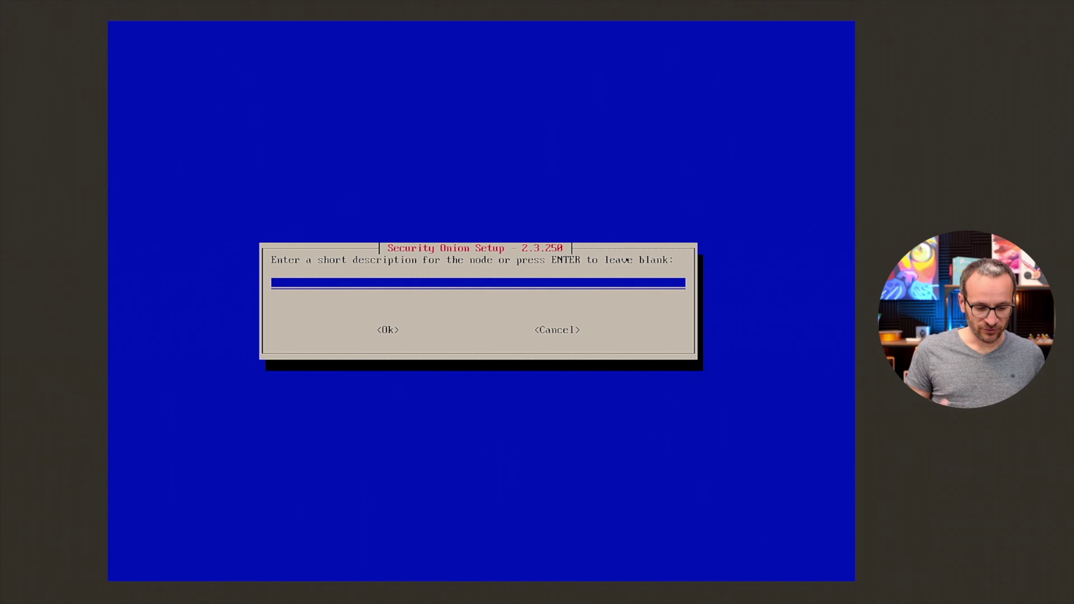
Set the node description to 'Environnement de test'.
type("Environme;ent de test")
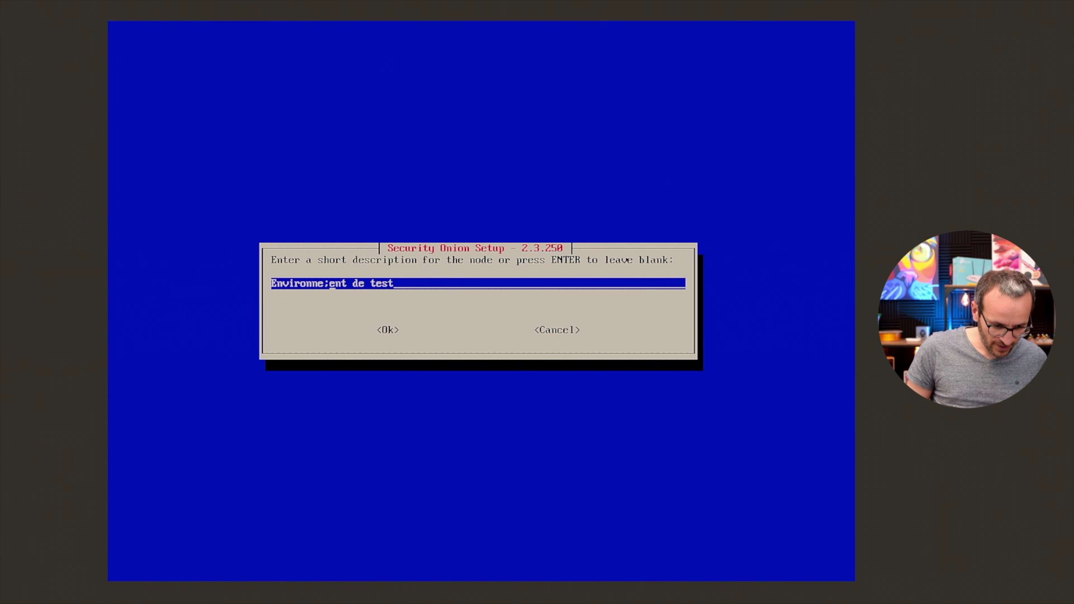
key("BackSpace")
type("m")
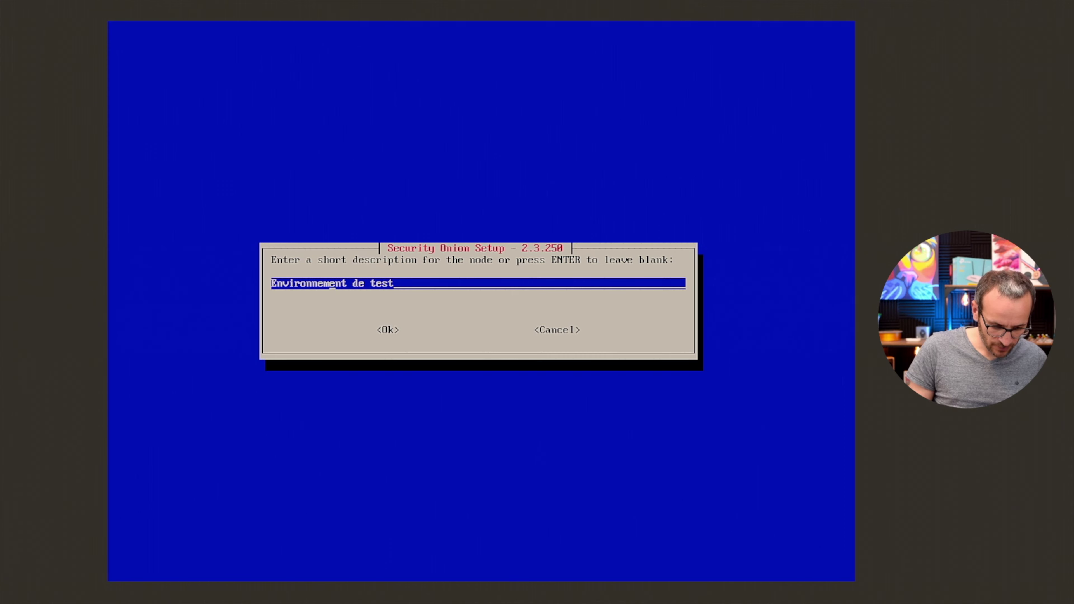
key("Tab")
key("Return")
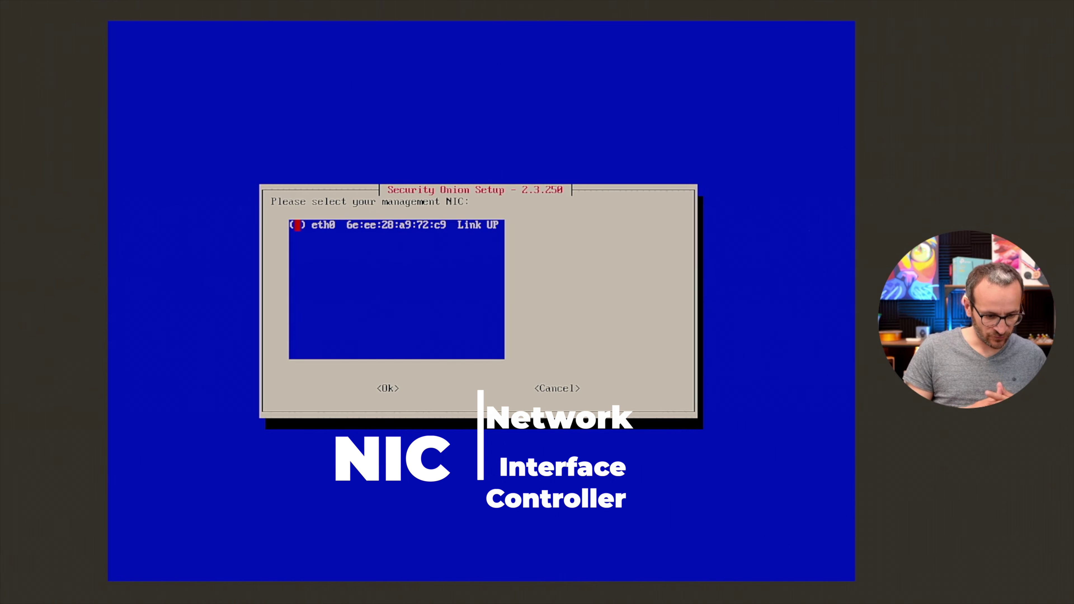
Choose eth0 as the management network interface.
key("Tab")
key("shift+Tab")
key("space")
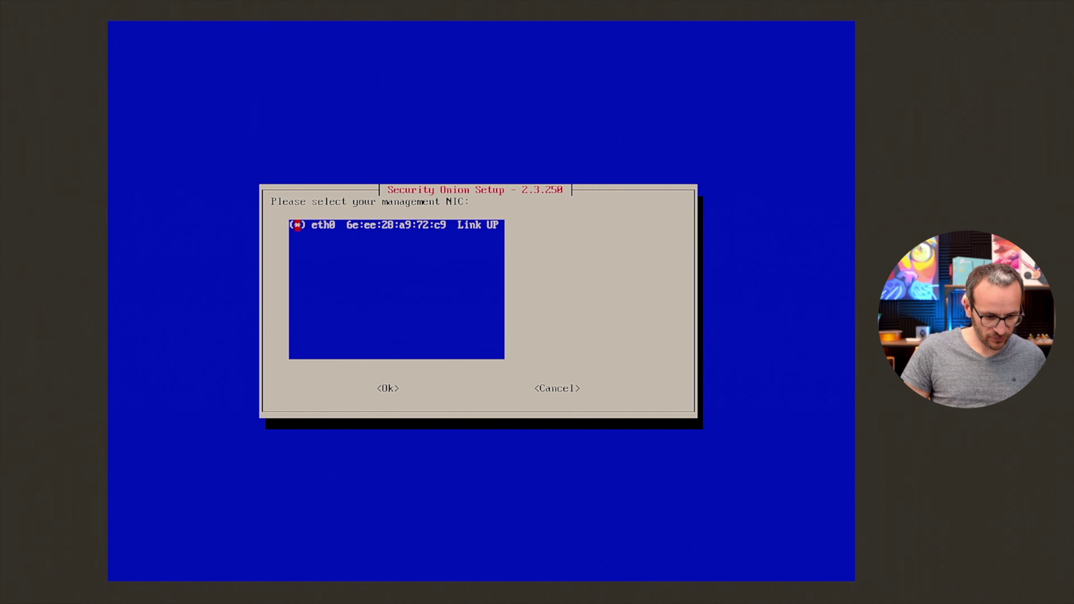
key("Tab")
key("Return")
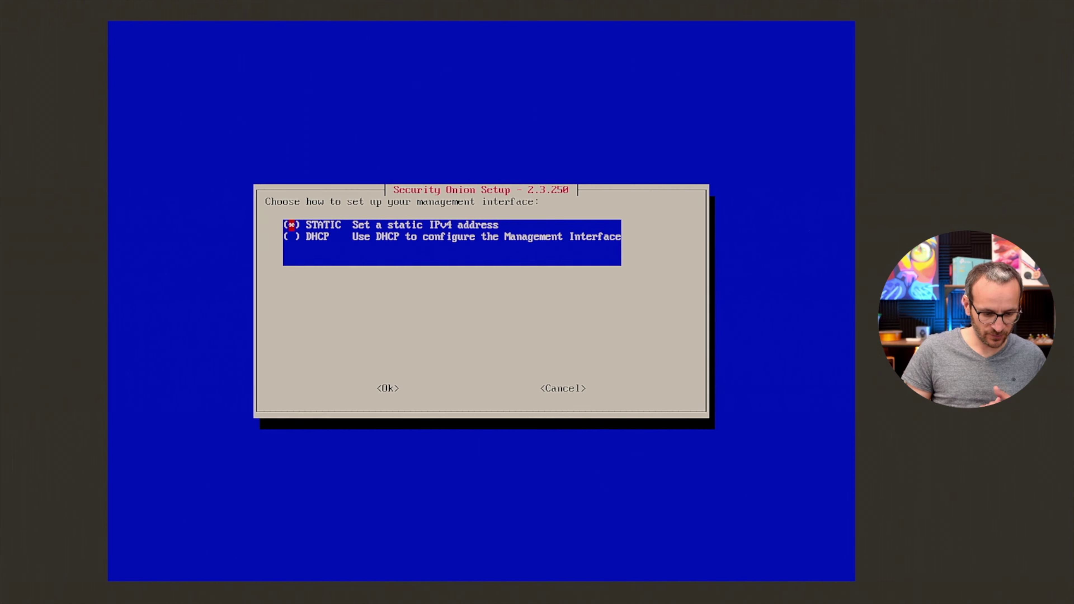
Configure the management interface with DHCP, keep it despite the warning, and initialize networking.
key("Tab")
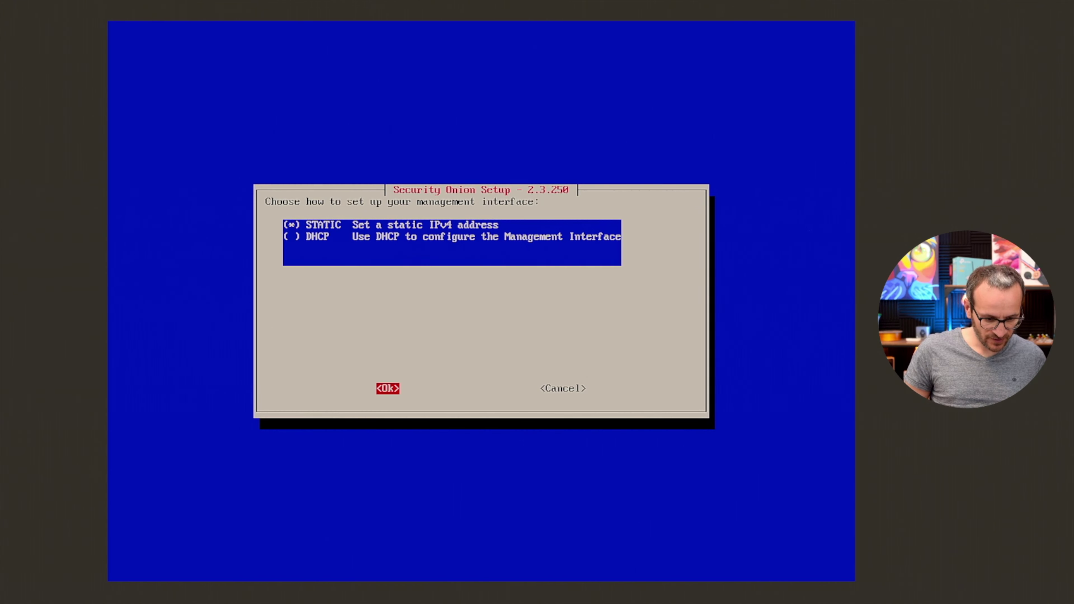
key("shift+Tab")
key("Down")
key("space")
key("Tab")
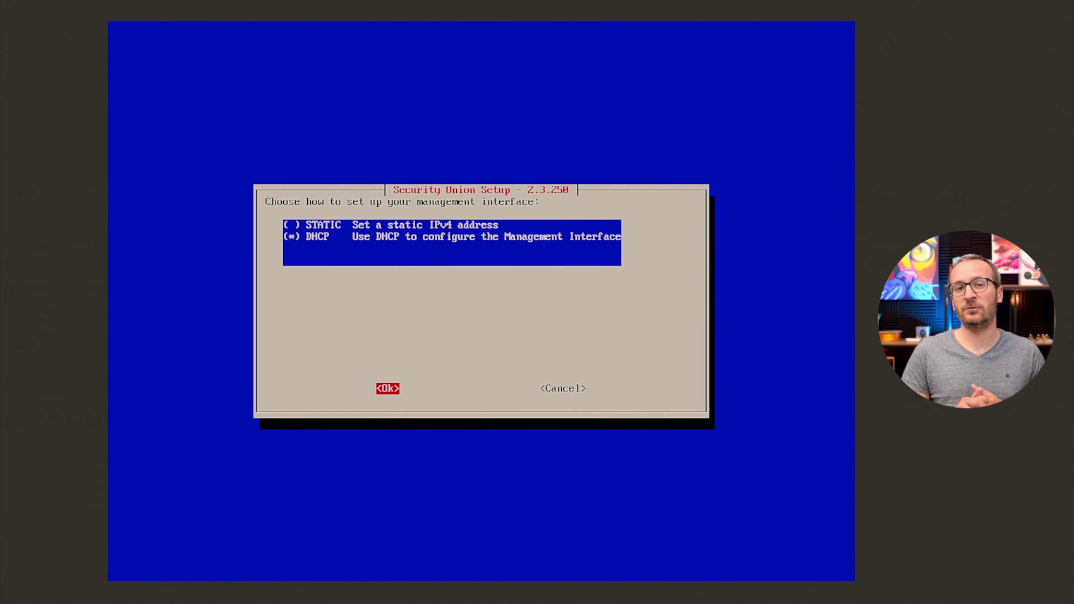
key("Return")
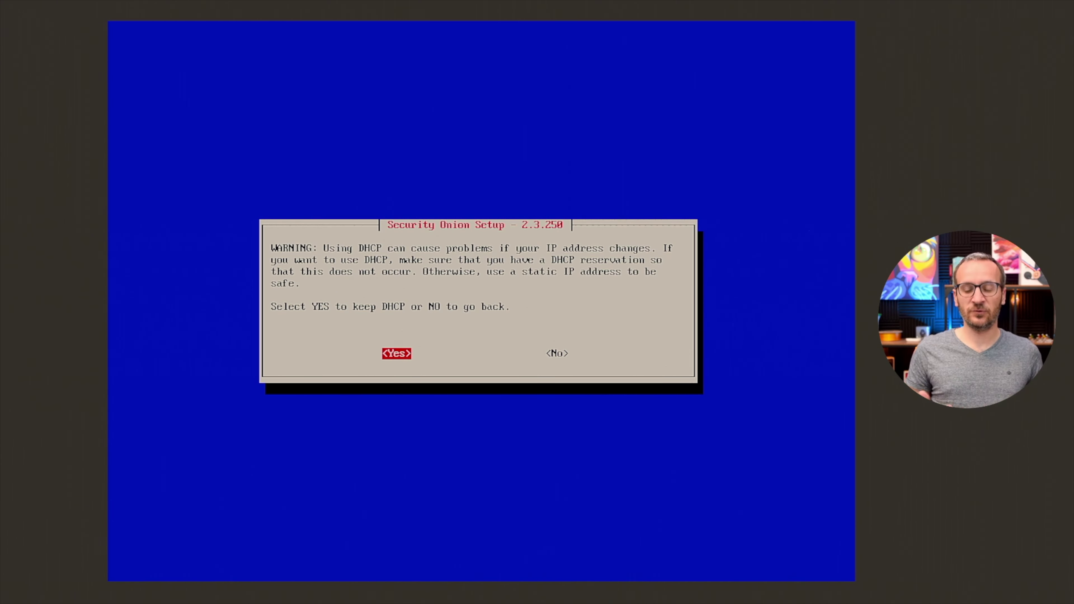
key("Return")
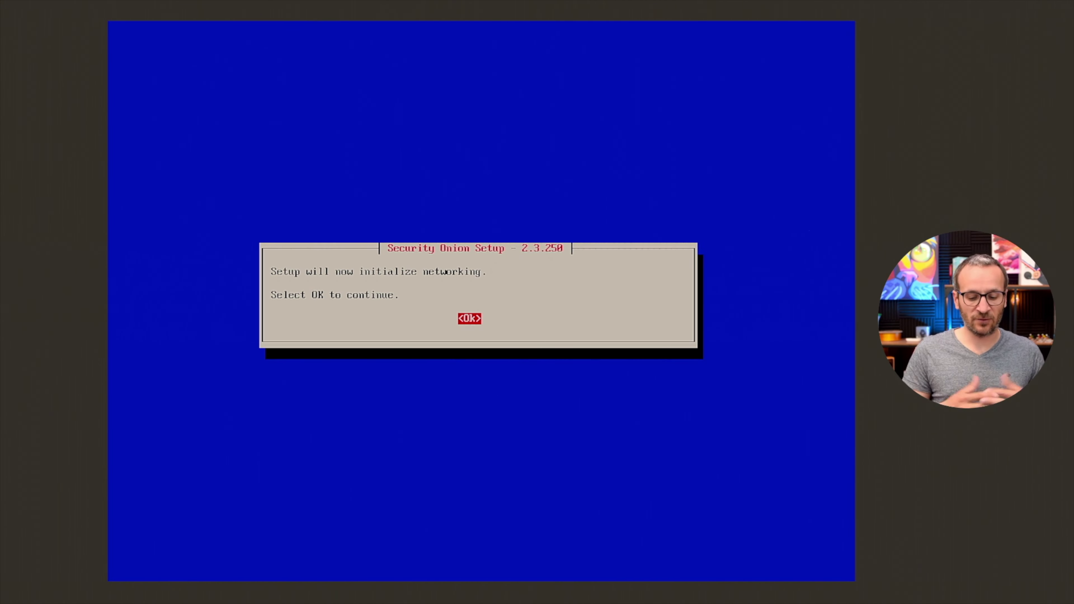
key("Return")
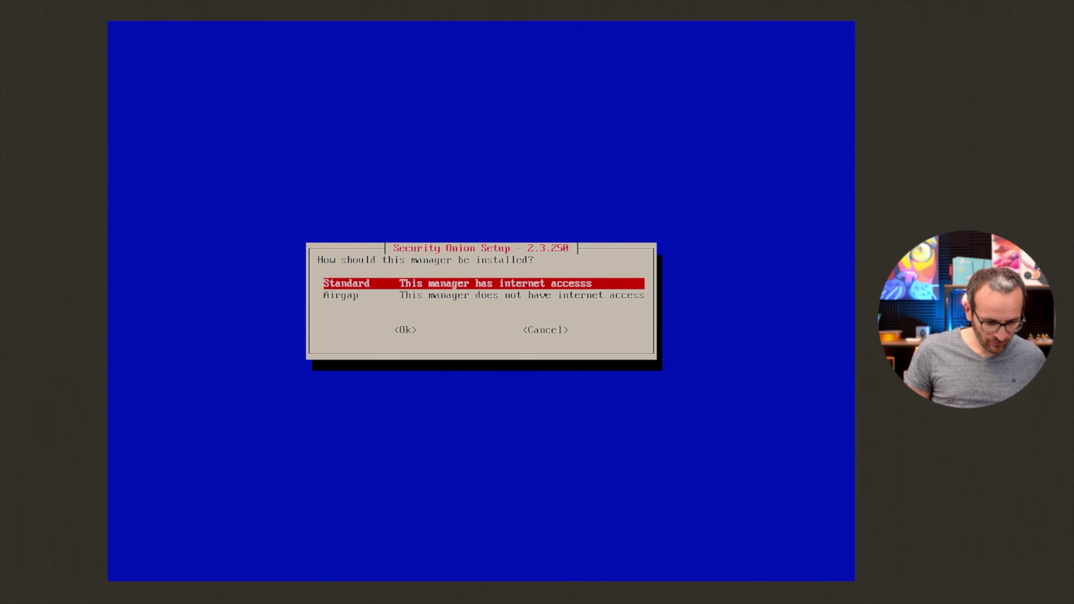
Choose a Standard install with Direct internet access, accept the monitor NICs and Automatic patching.
key("Tab")
key("Return")
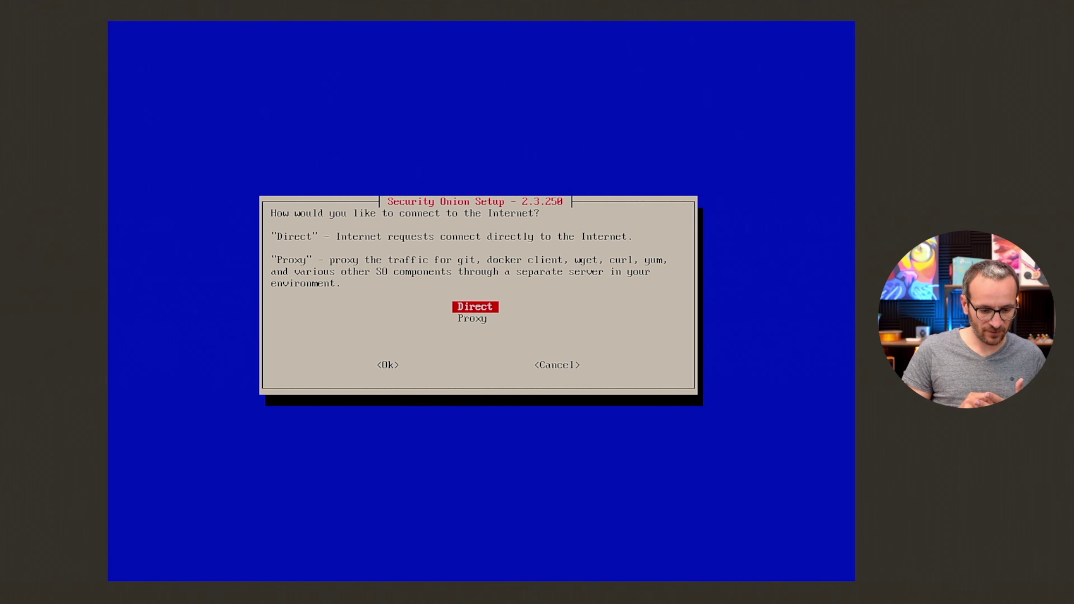
key("Tab")
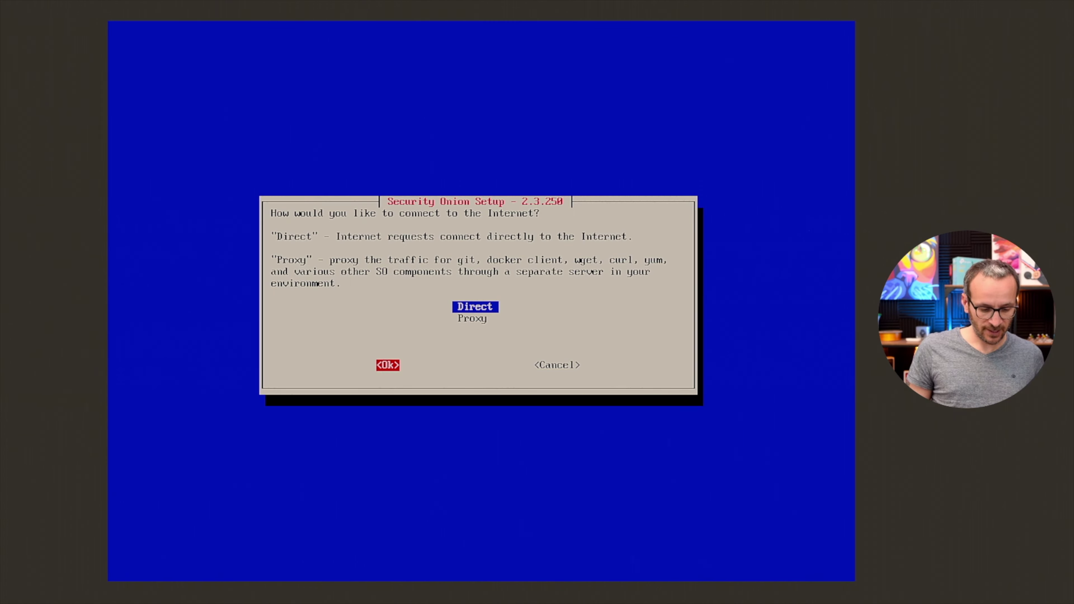
key("Return")
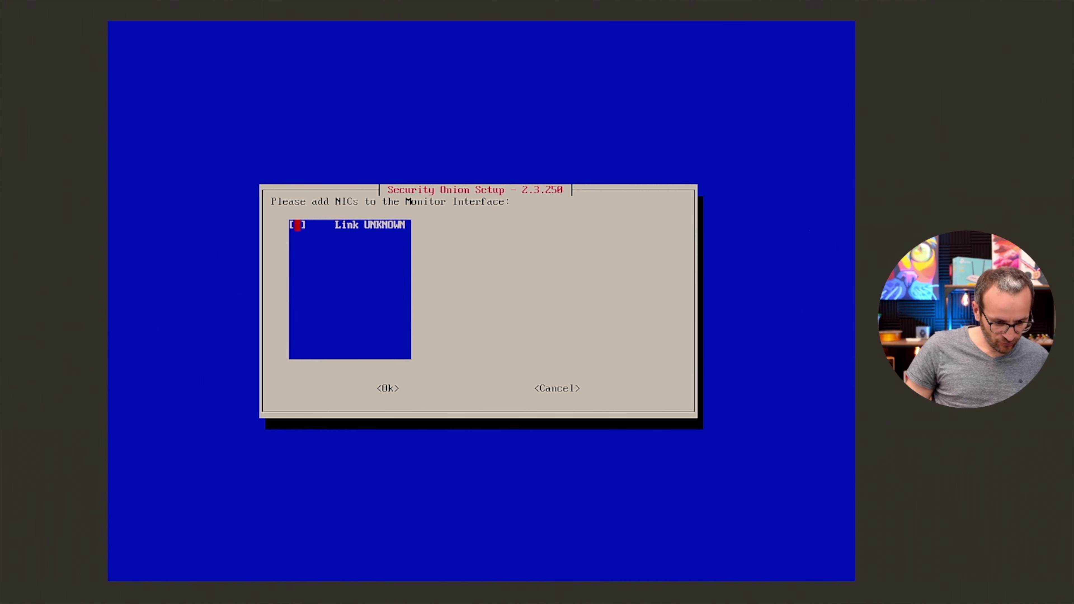
key("Return")
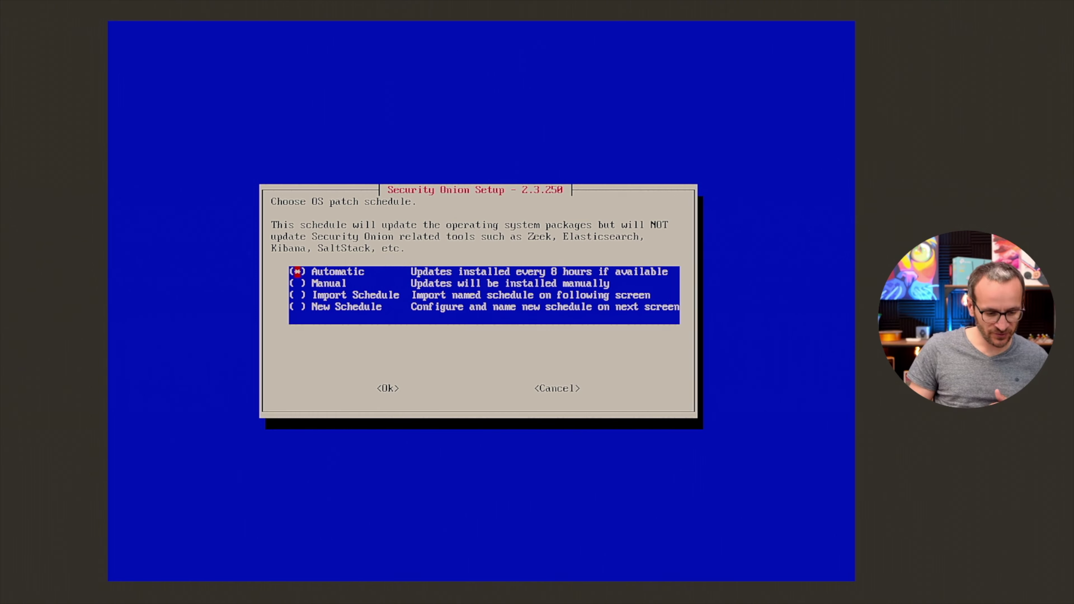
key("Tab")
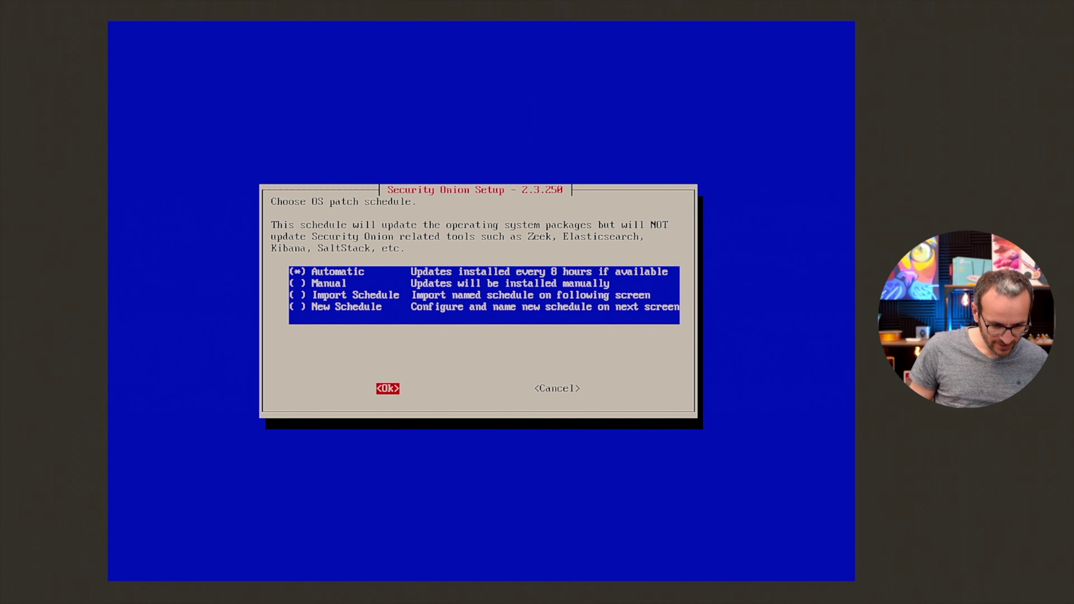
key("Return")
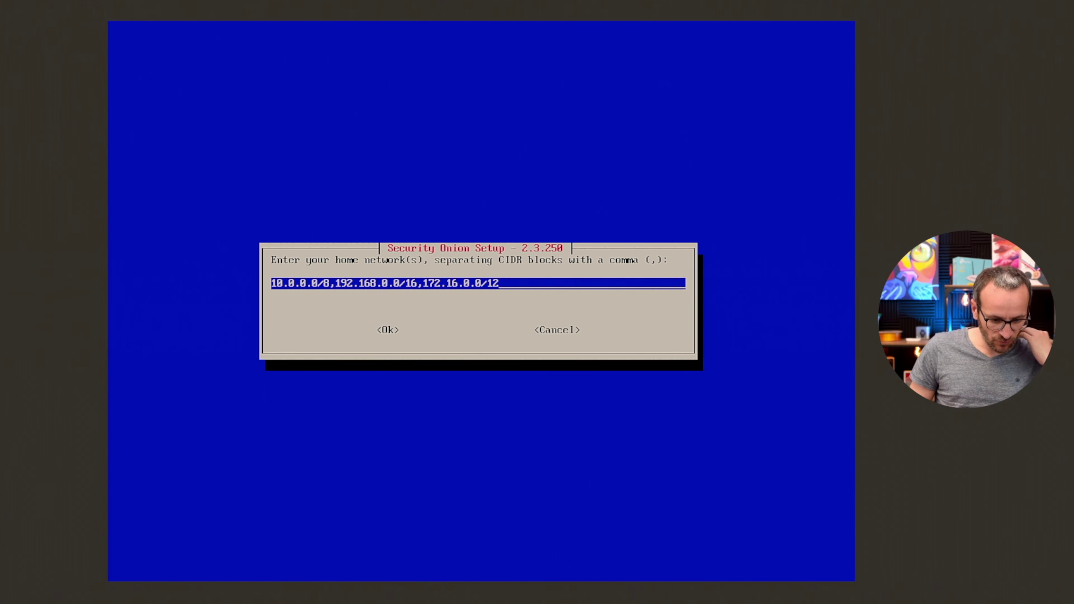
Append 192.168.1.0/24 and 192.168.64.0/22 to the home networks list.
type(",192.168.1.0.")
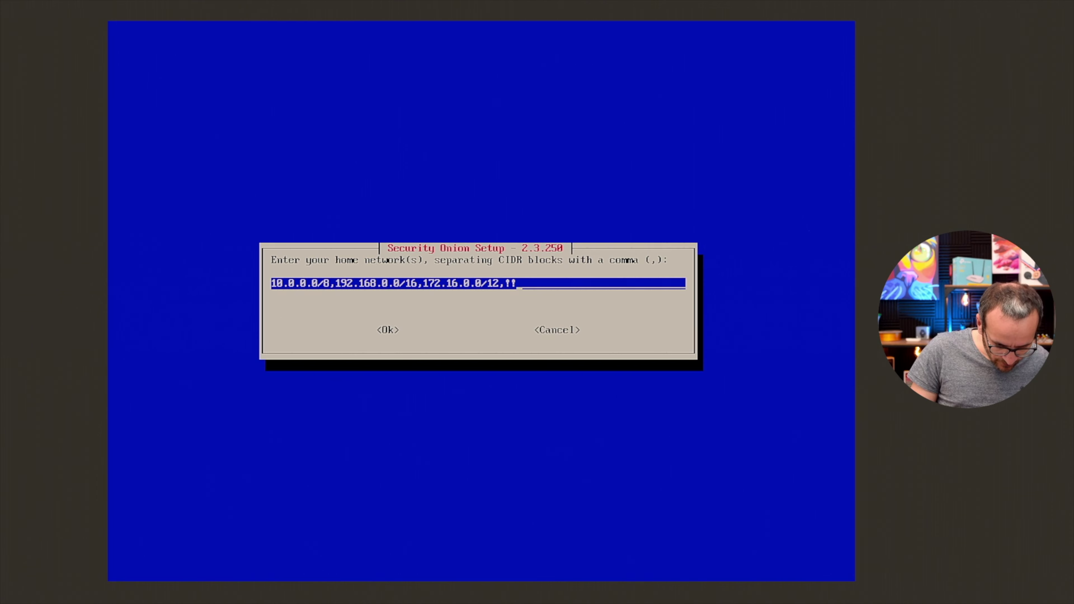
key("BackSpace")
type("<")
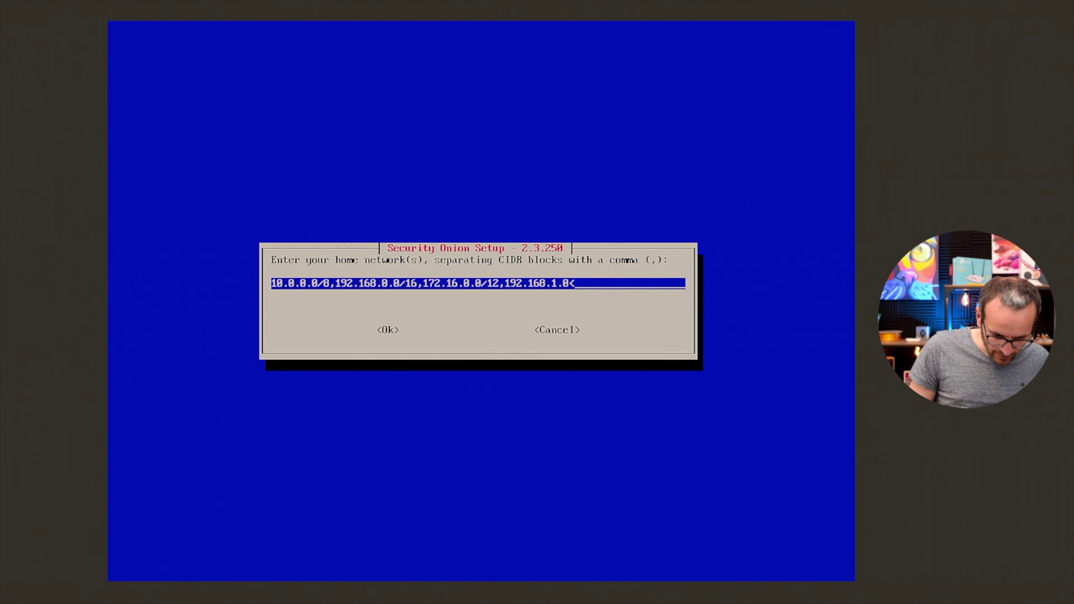
key("BackSpace")
type("/")
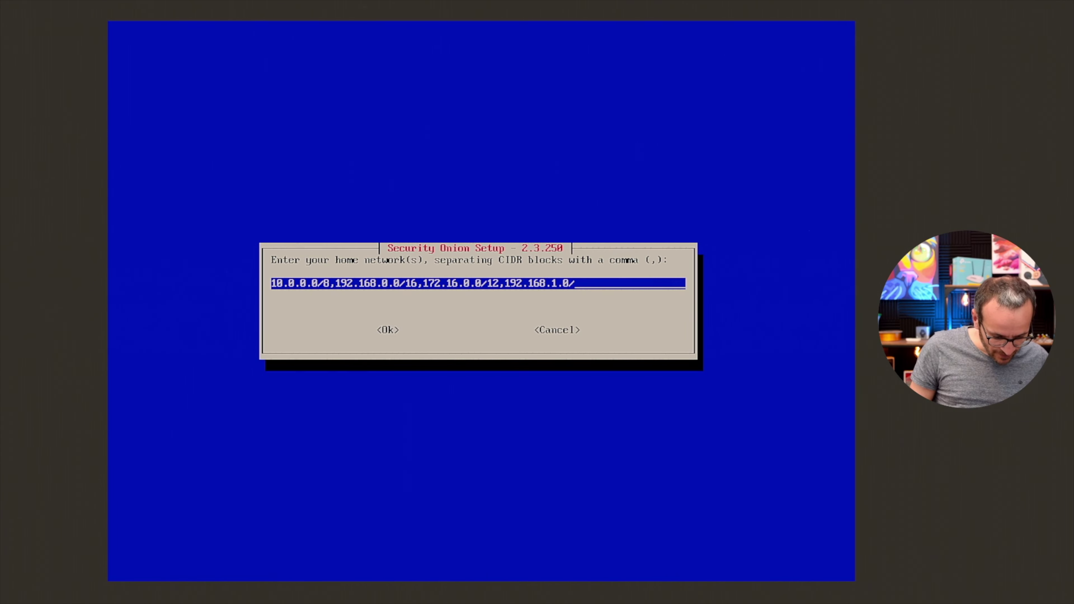
type("0")
key("BackSpace")
type("24")
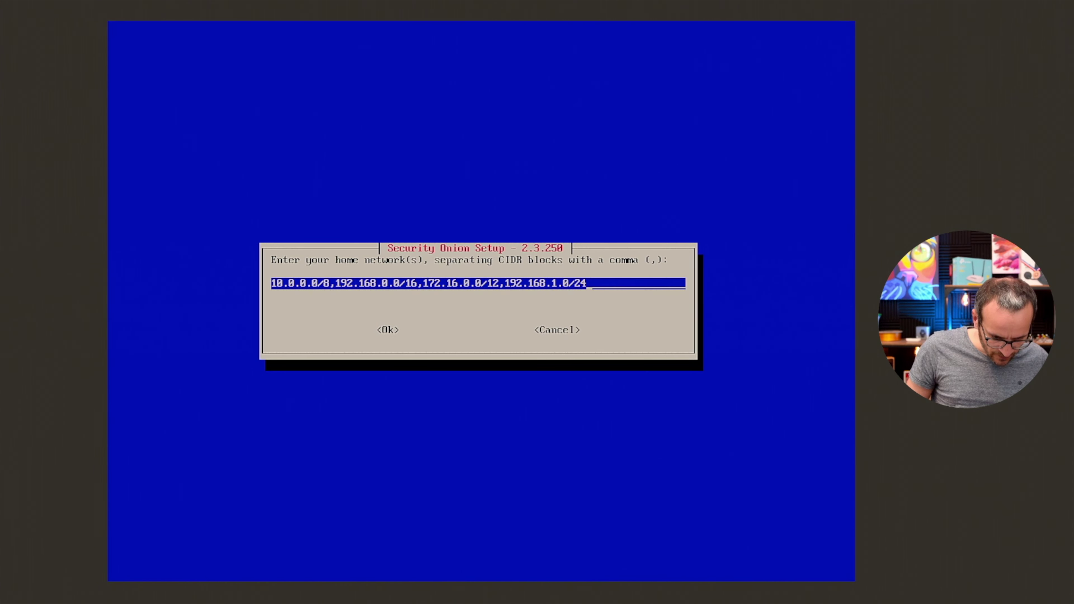
type(",192.168.64.0/22")
key("Tab")
key("Return")
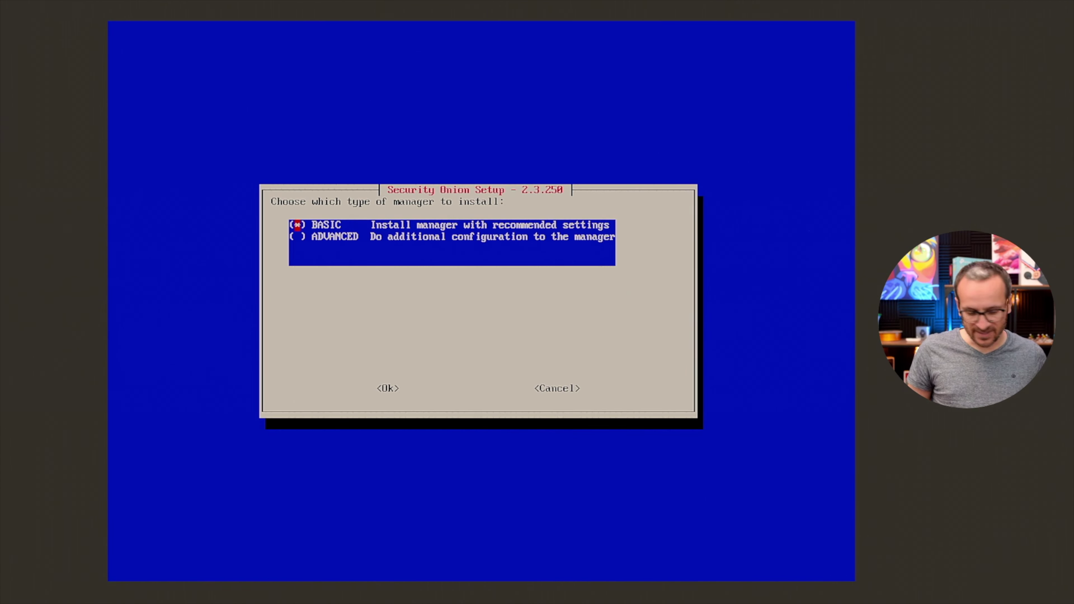
Accept the BASIC manager, ETOPEN ruleset, all optional services, and the default Docker range.
key("Return")
key("Return")
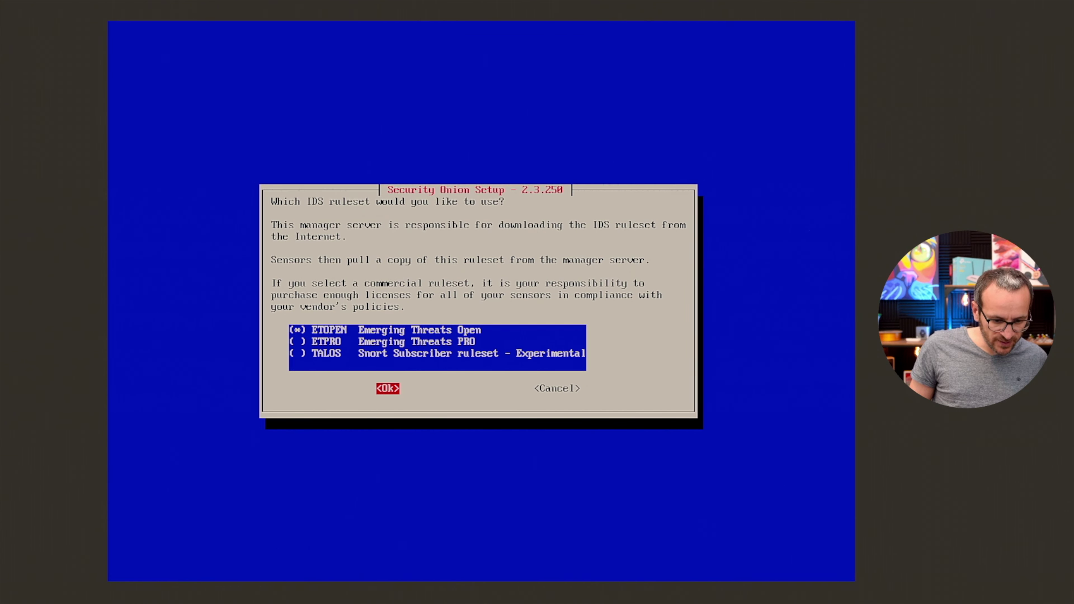
key("Return")
key("Tab")
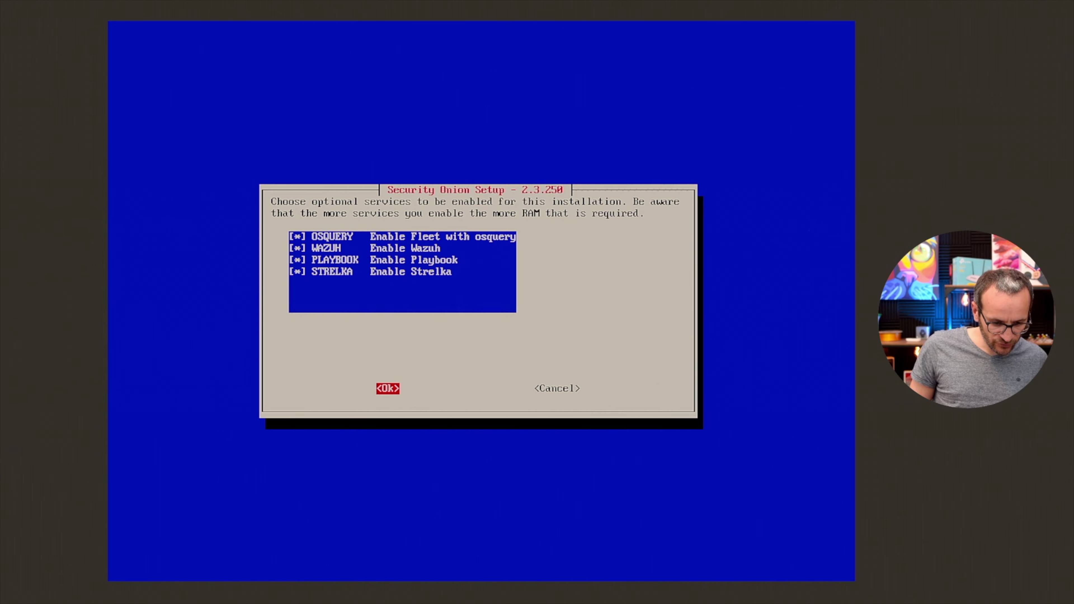
key("Return")
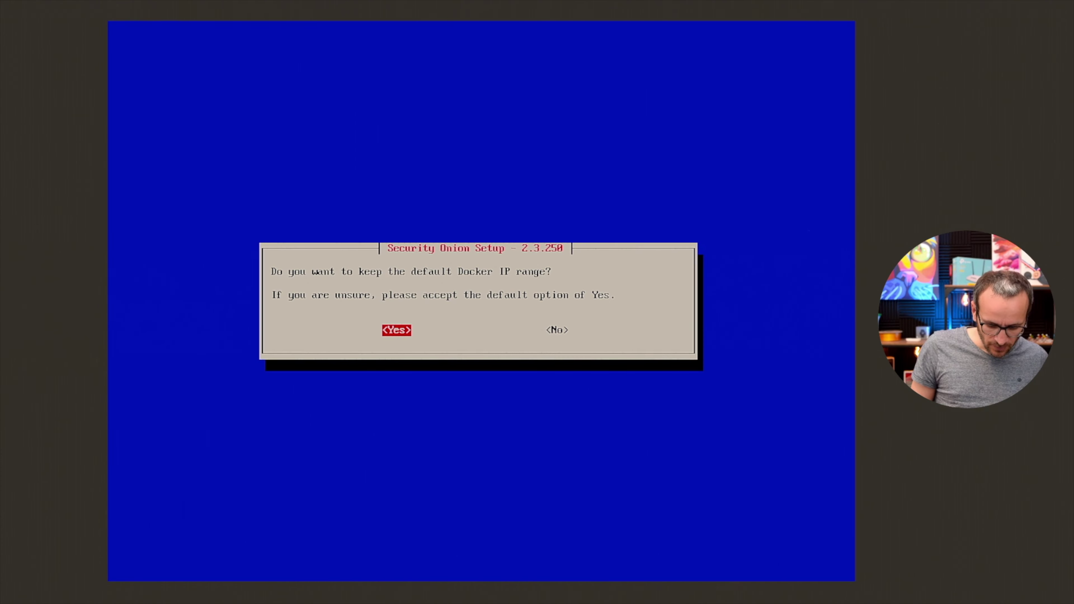
key("Return")
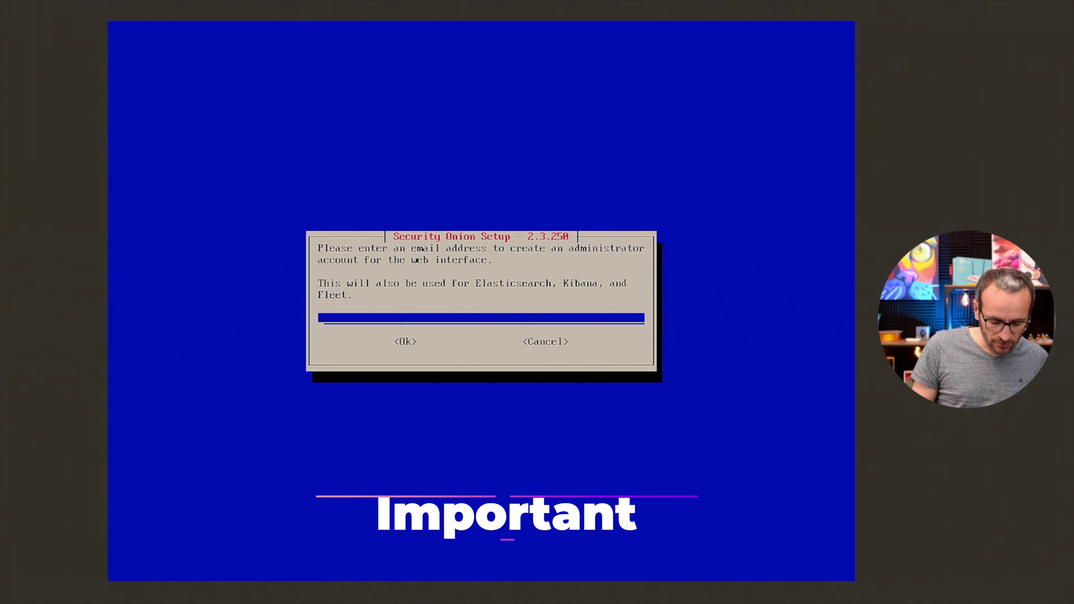
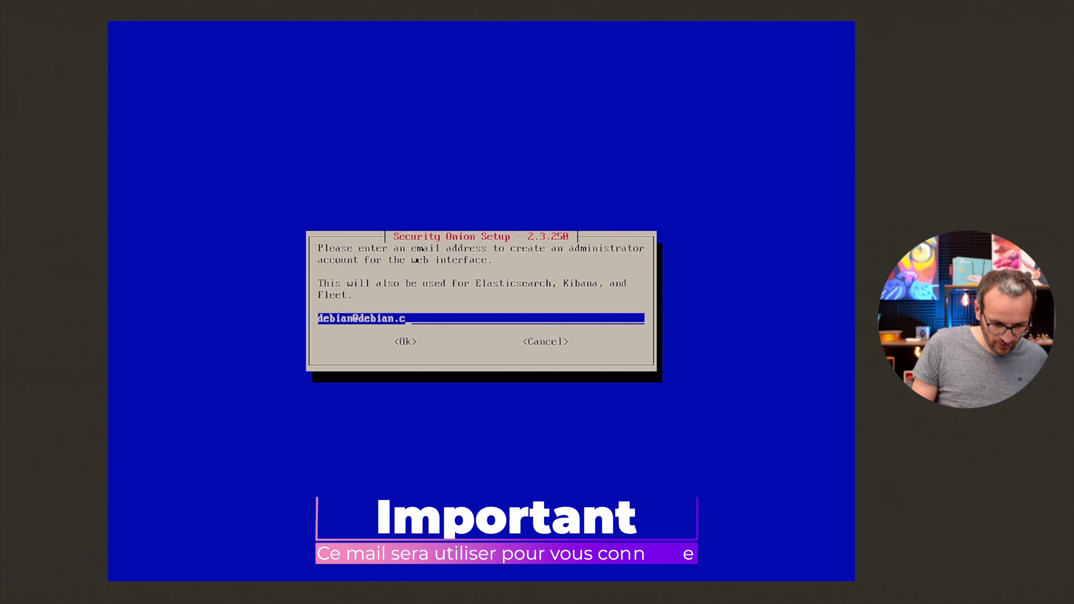
Enter the administrator's email address and account password.
key("Tab")
key("Return")
key("Return")
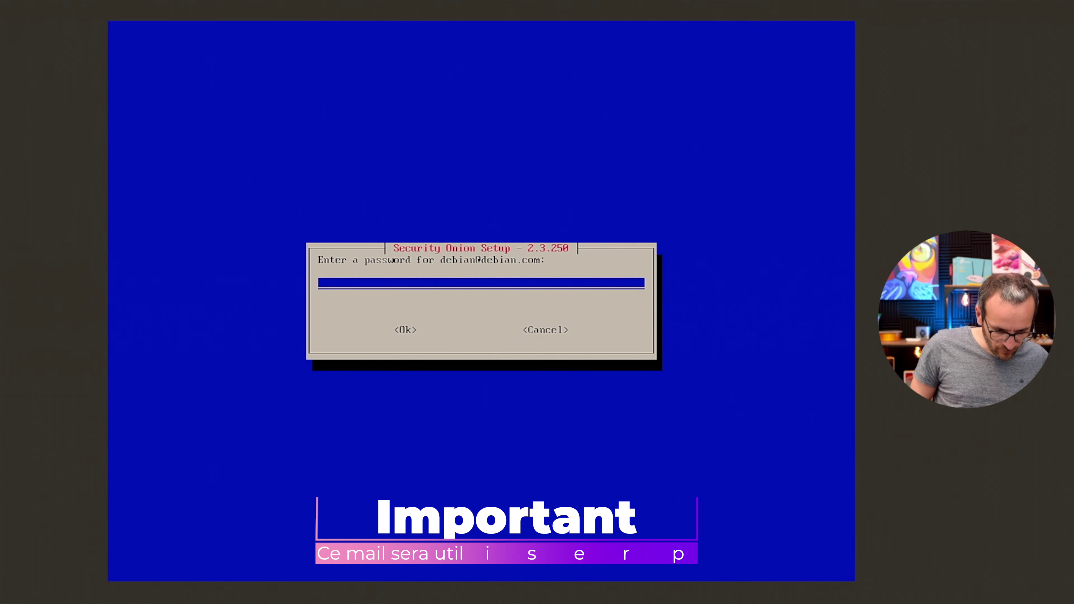
type("****")
key("Return")
key("Tab")
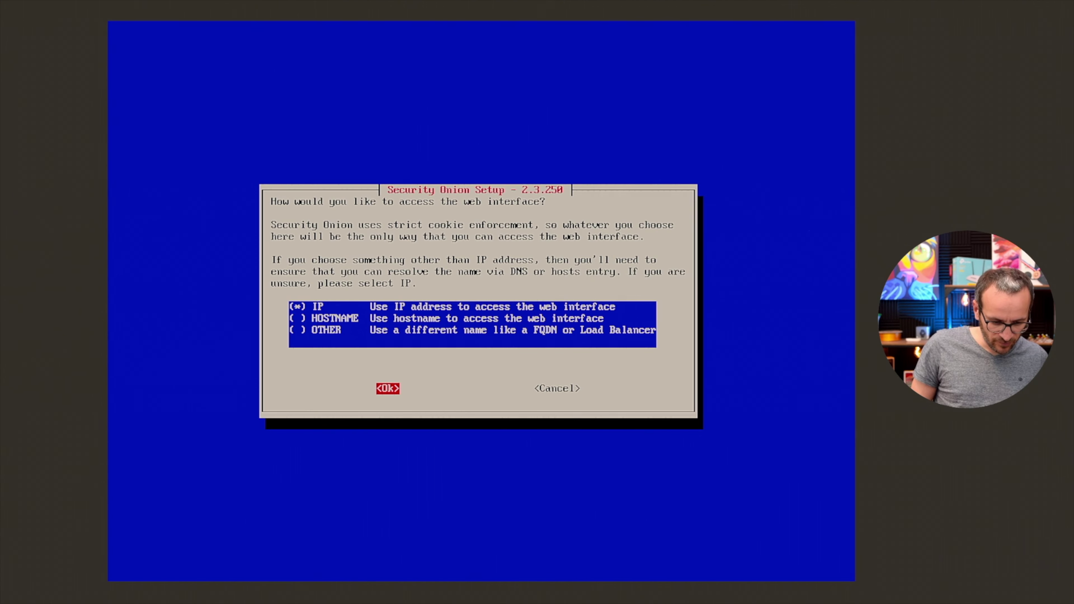
Access the web interface by IP address and set the soremote password.
key("Return")
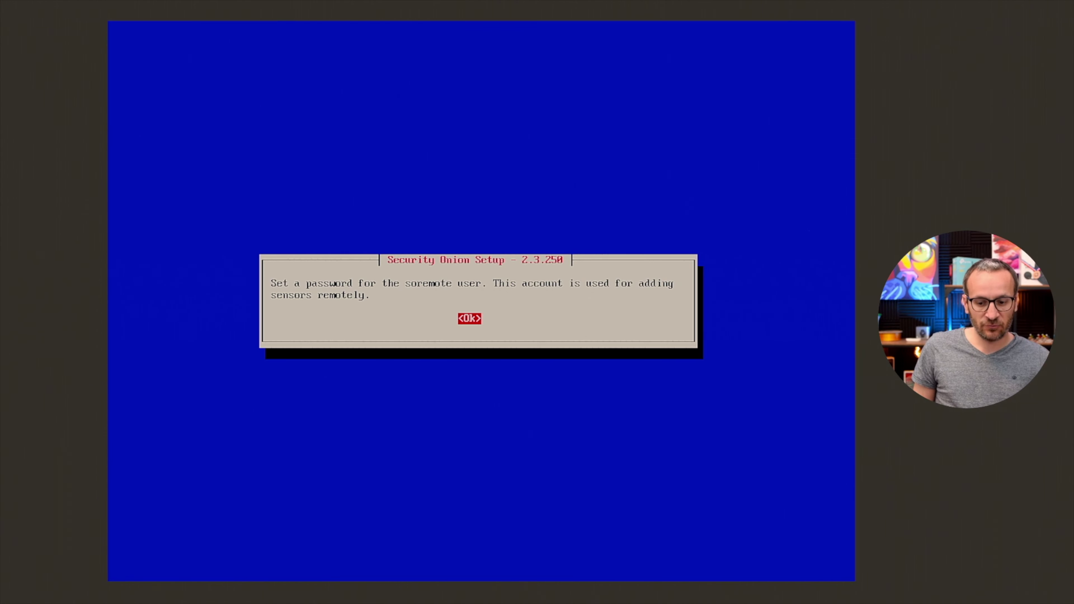
key("Return")
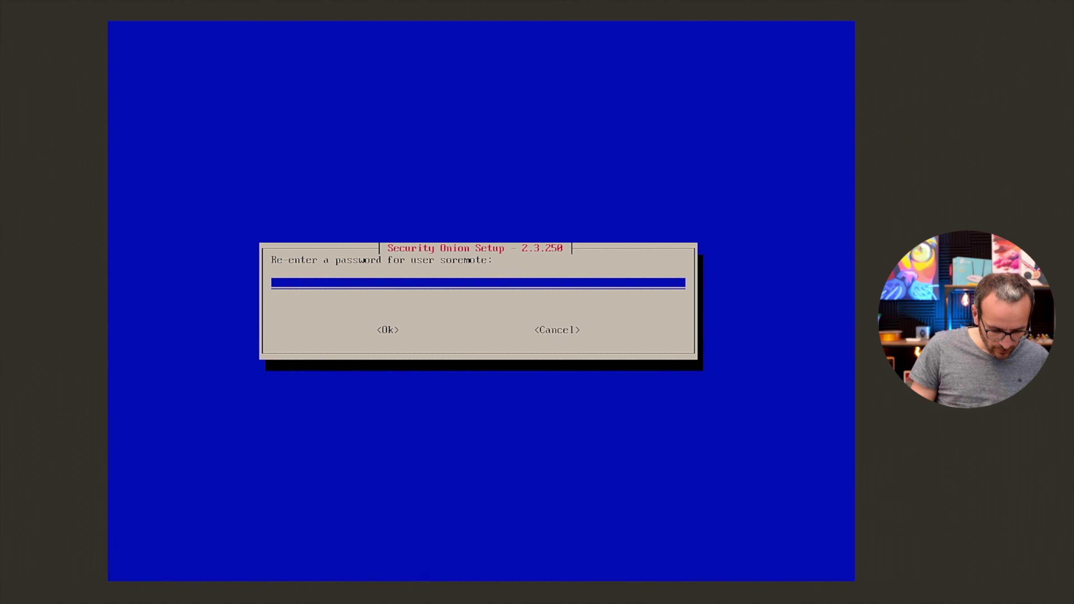
type("*****")
key("Tab")
key("Return")
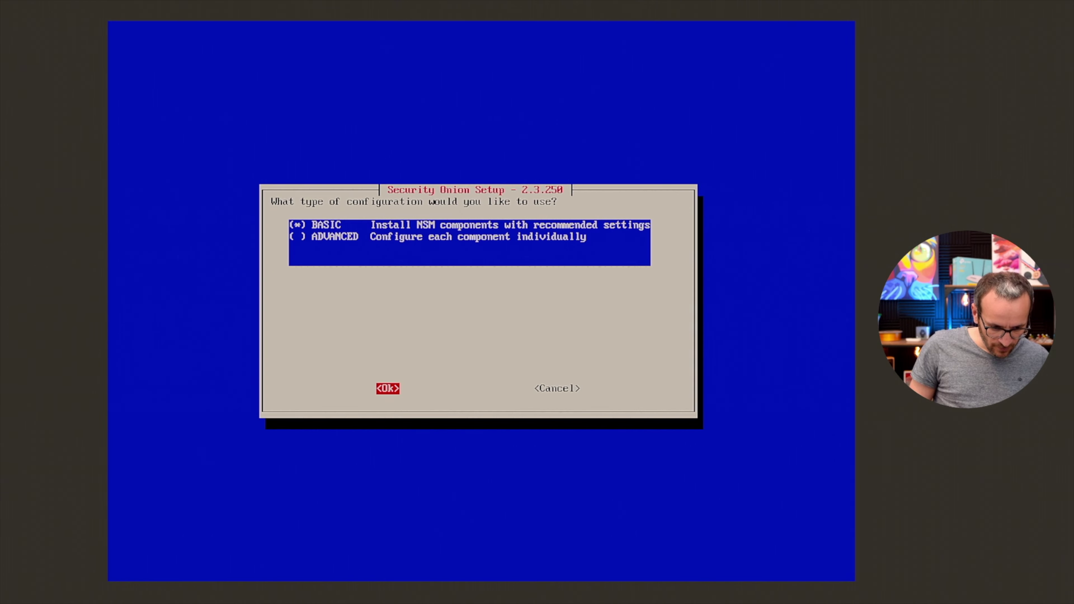
Keep one Zeek and one Suricata process, decline NTP, and submit the allowed-IP prompt.
key("Return")
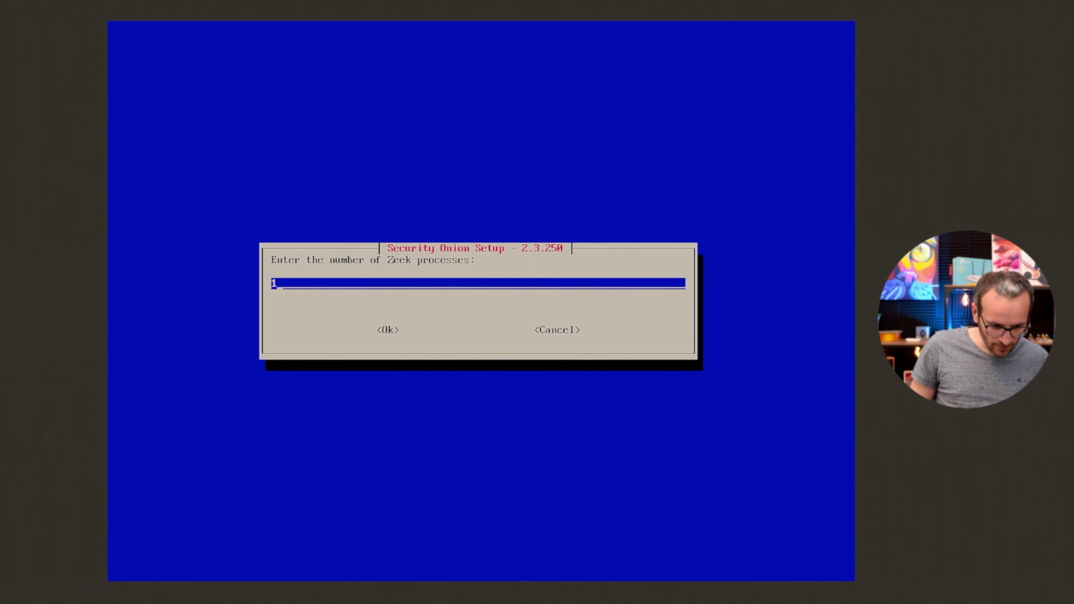
key("Tab")
key("Return")
key("Tab")
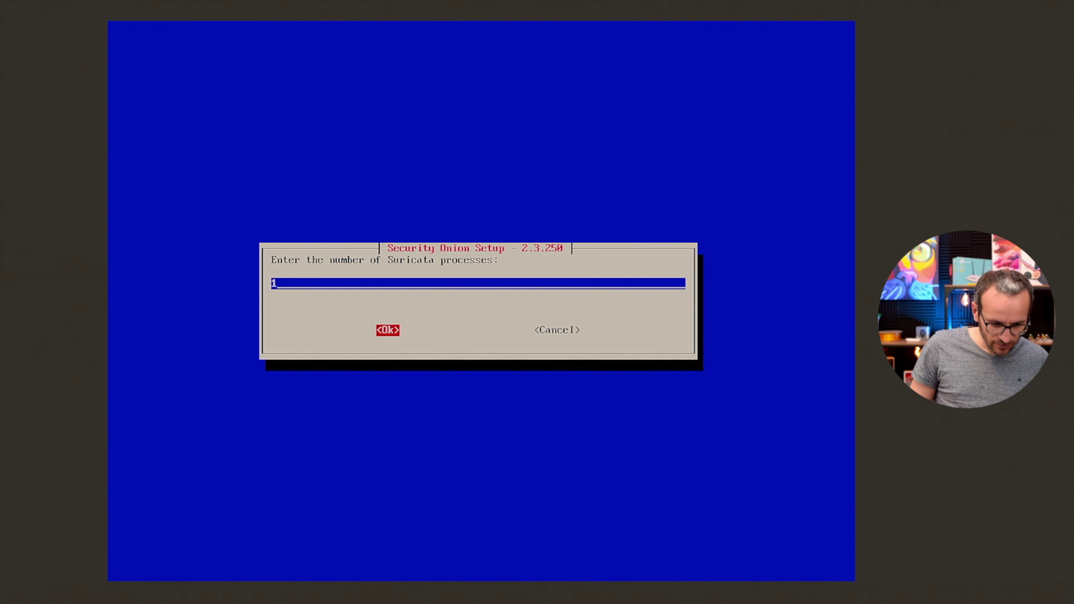
key("Return")
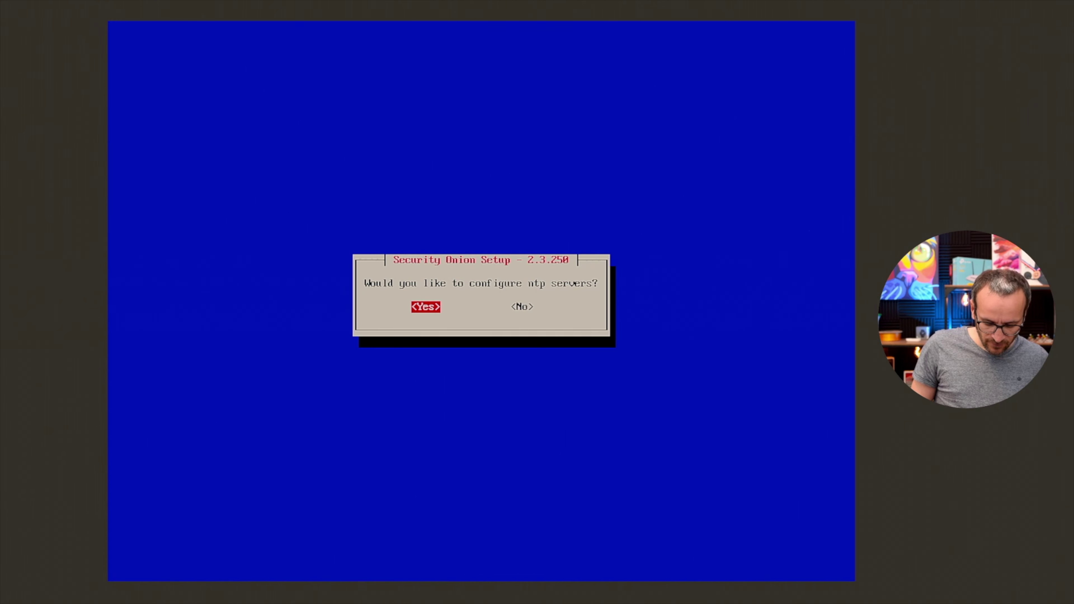
key("Tab")
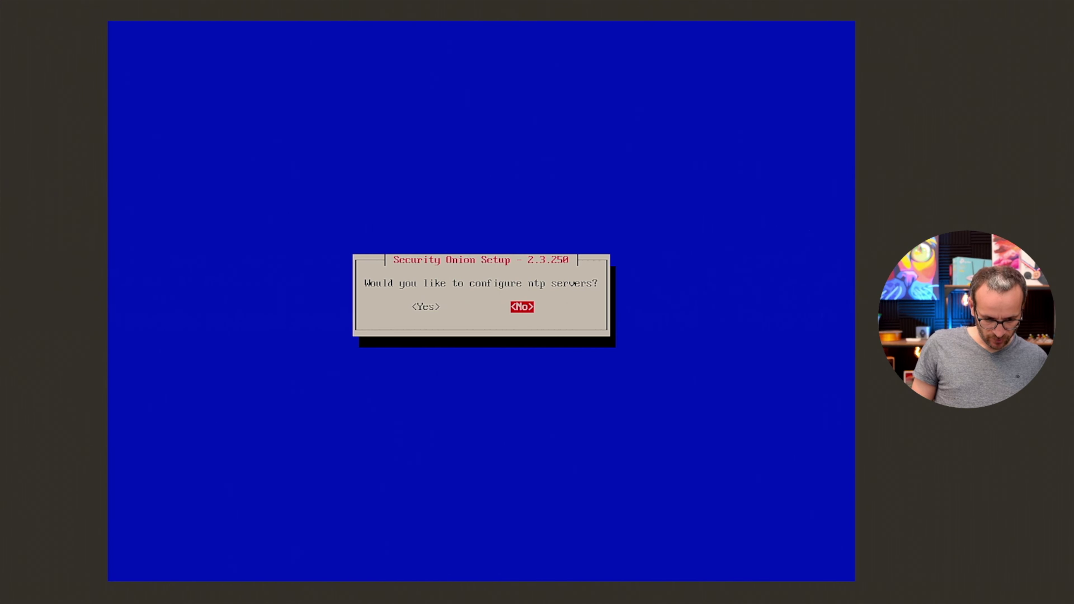
key("Return")
key("Return")
key("Return")
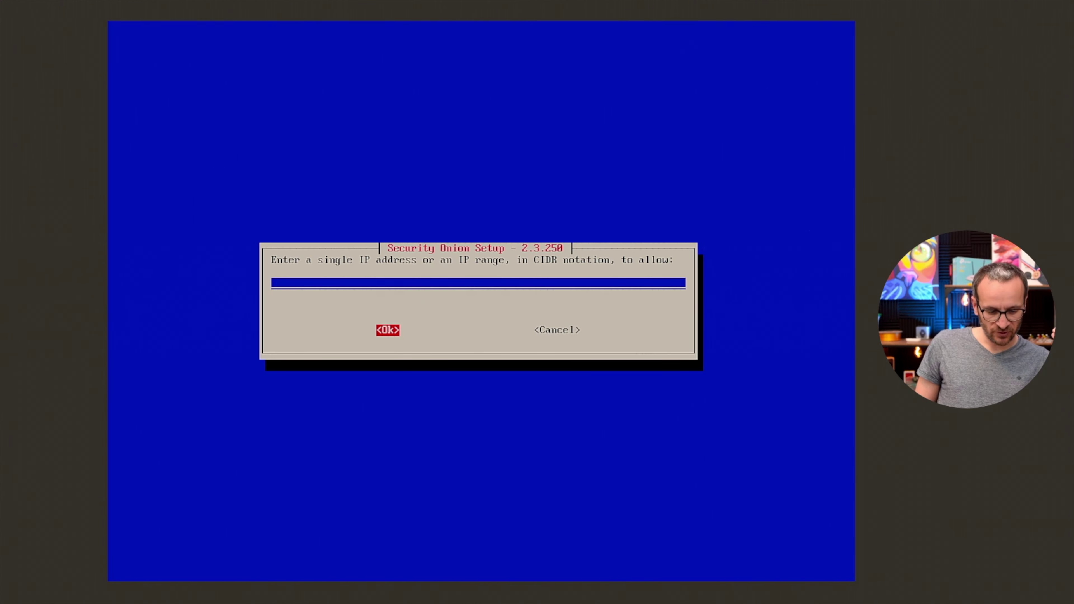
key("Return")
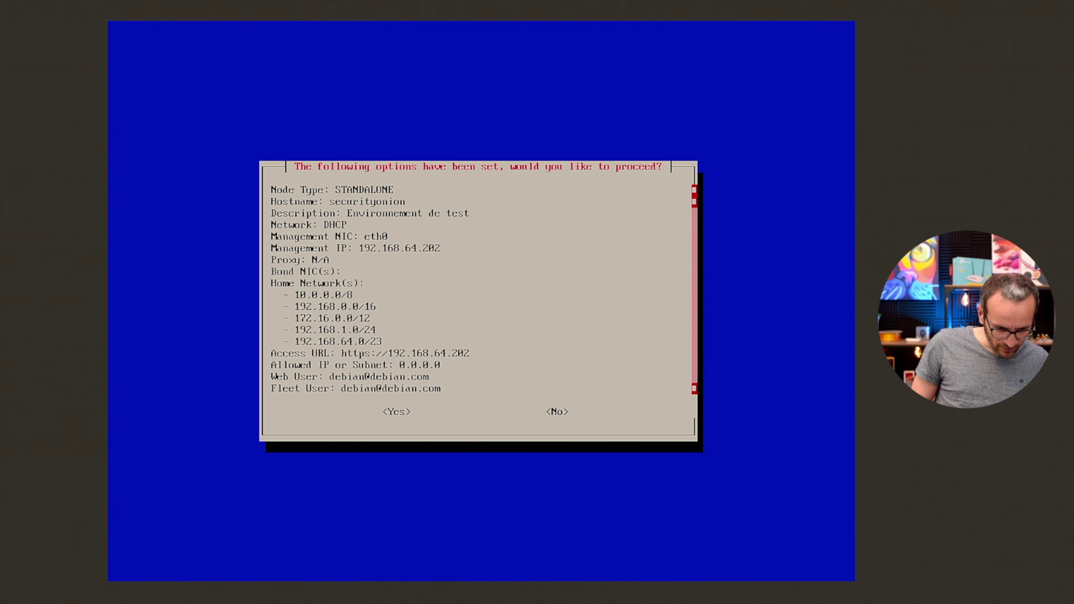
key("Down")
key("Down")
key("Down")
key("Down")
key("Down")
key("Down")
key("Down")
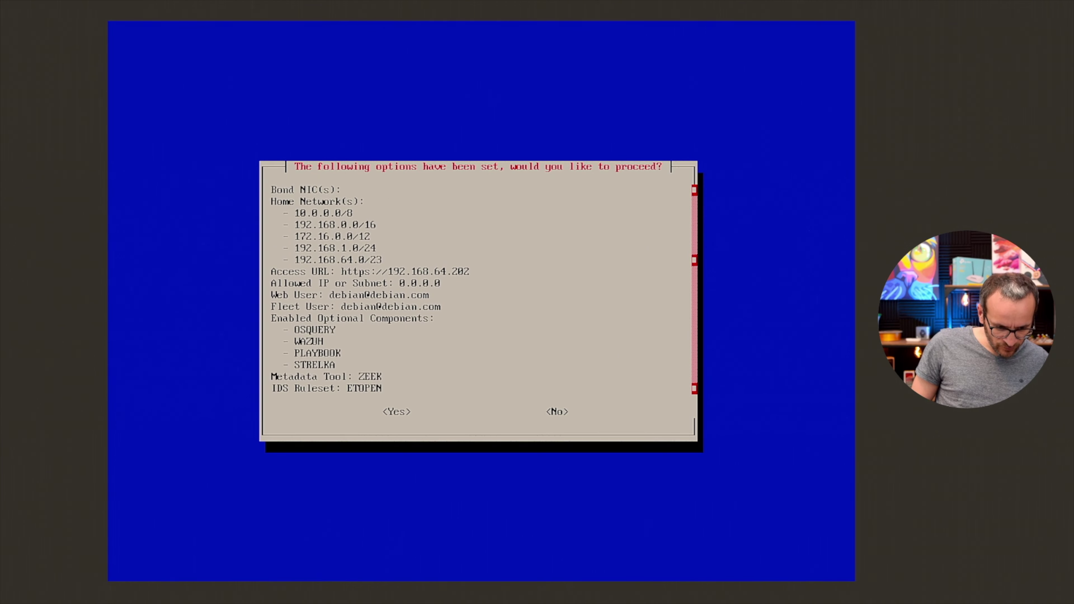
Approve the settings summary to start the STANDALONE install, then reboot when finished.
key("Down")
key("Down")
key("Down")
key("Down")
key("Down")
key("Down")
key("Down")
key("Down")
key("Down")
key("Down")
key("Down")
key("Down")
key("Down")
key("Tab")
key("Return")
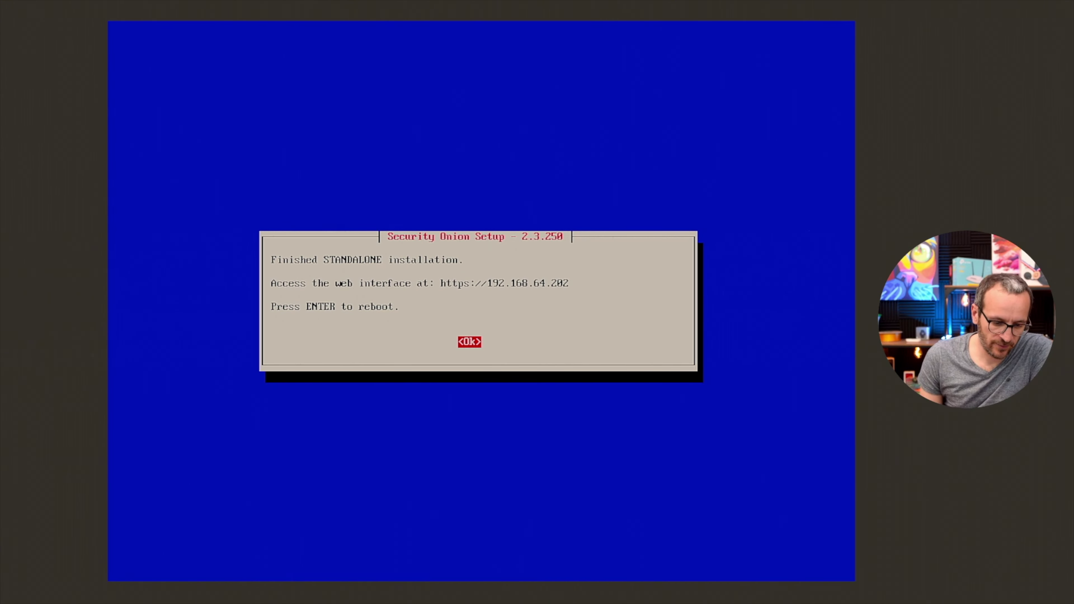
key("Return")
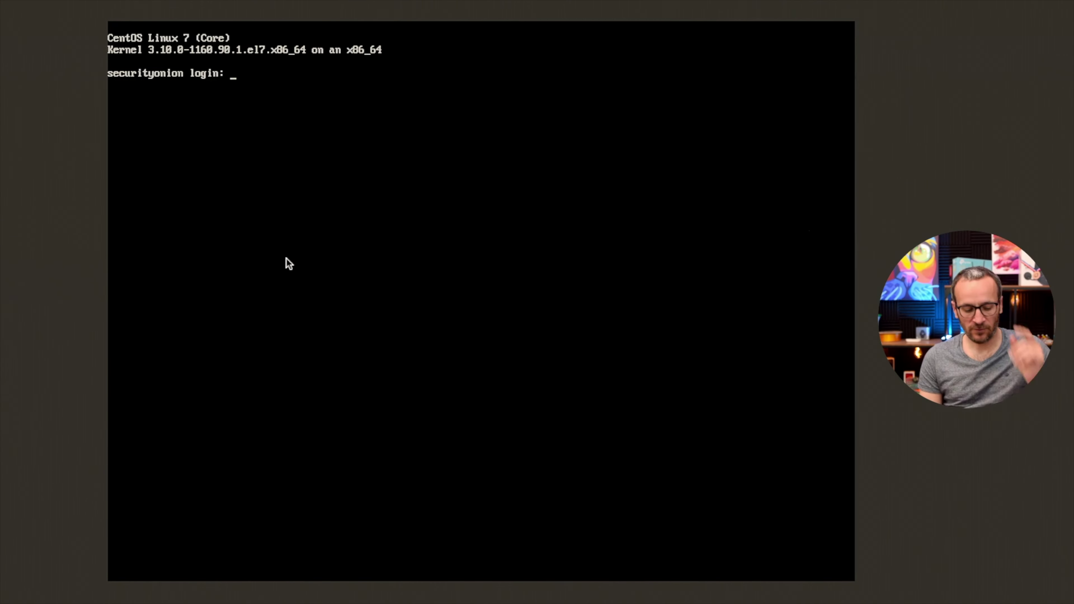
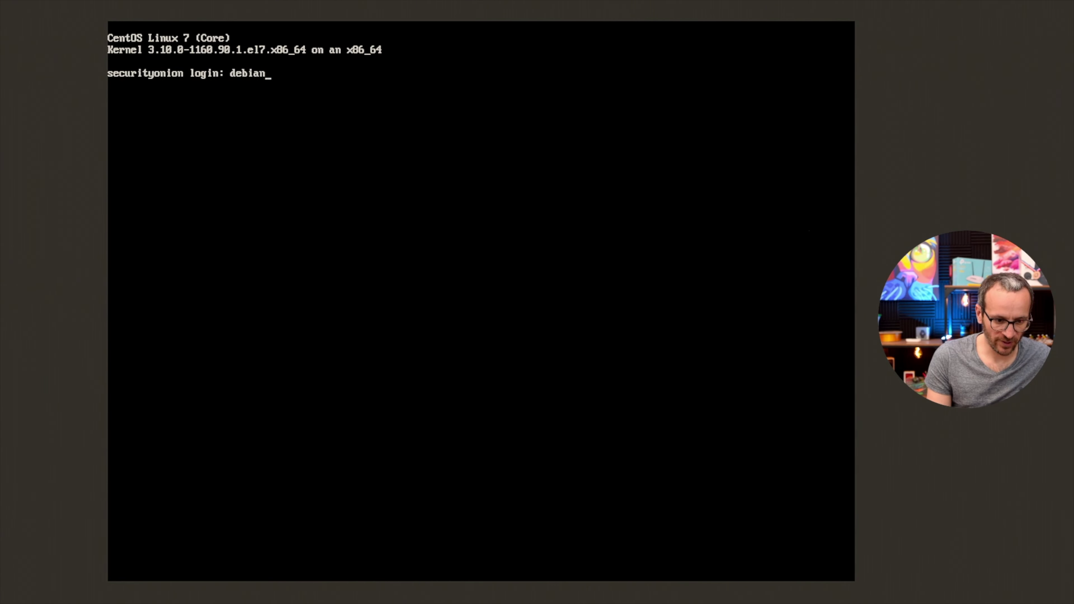
Log in to the Security Onion console with the admin account.
key("Return")
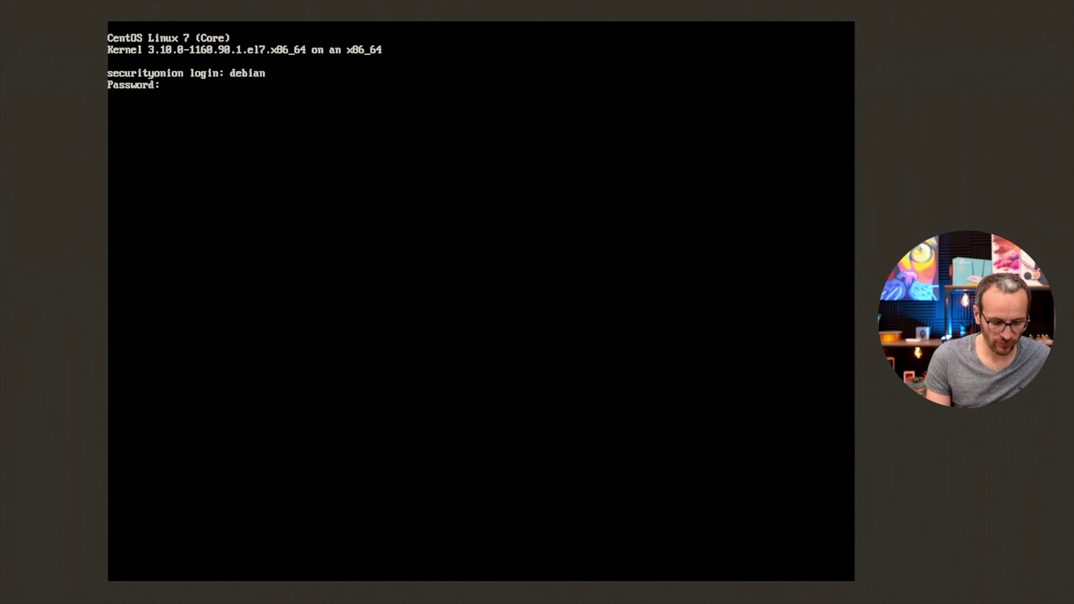
key("Return")
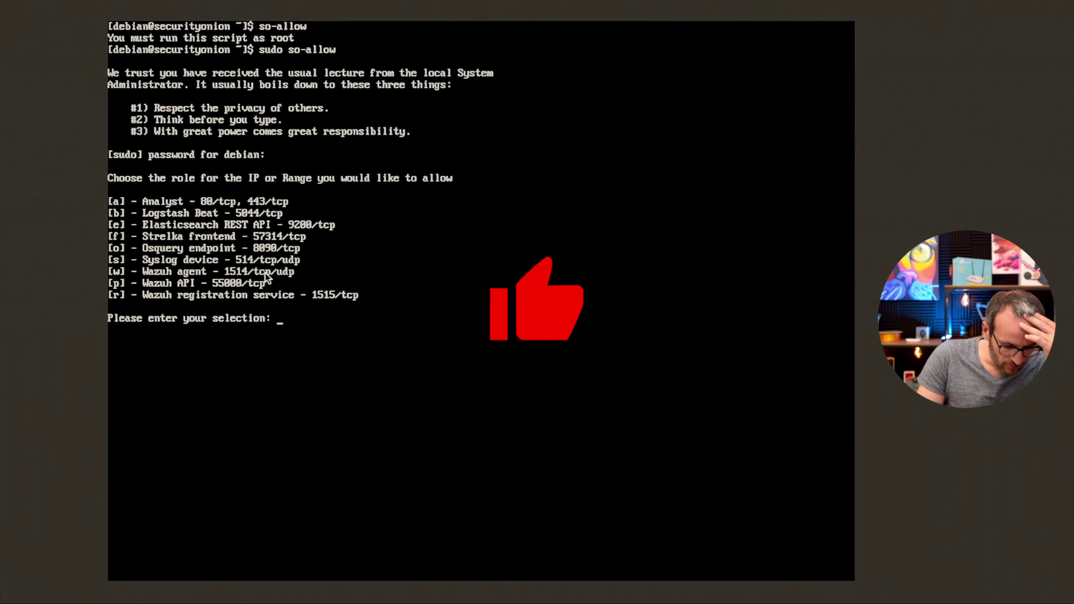
Allow 192.168.64.0/23 for the Analyst role via so-allow.
type("q")
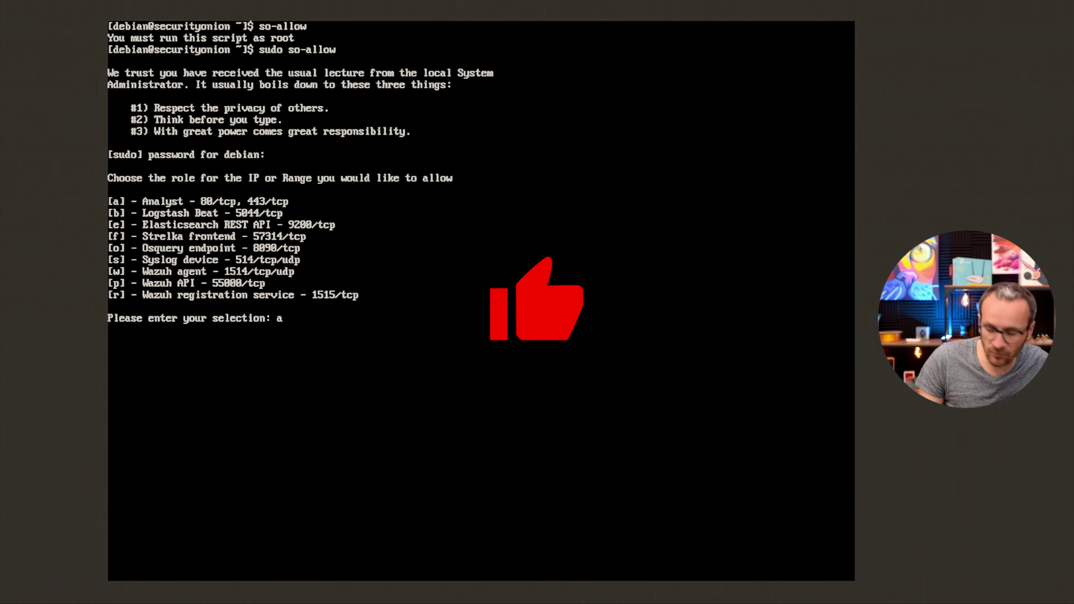
key("Return")
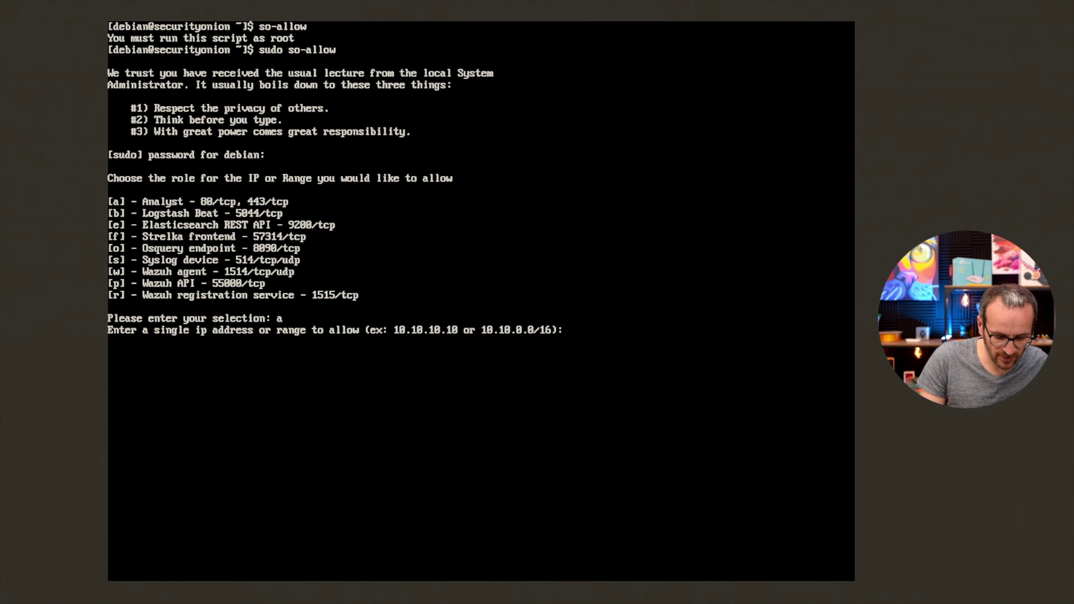
type("192")
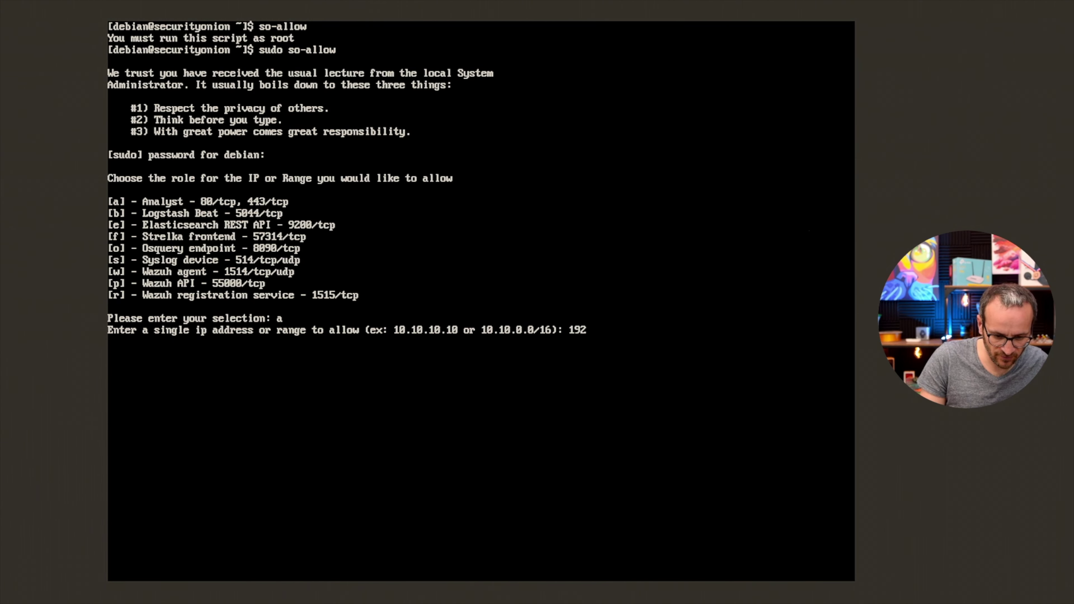
type(".168.64.")
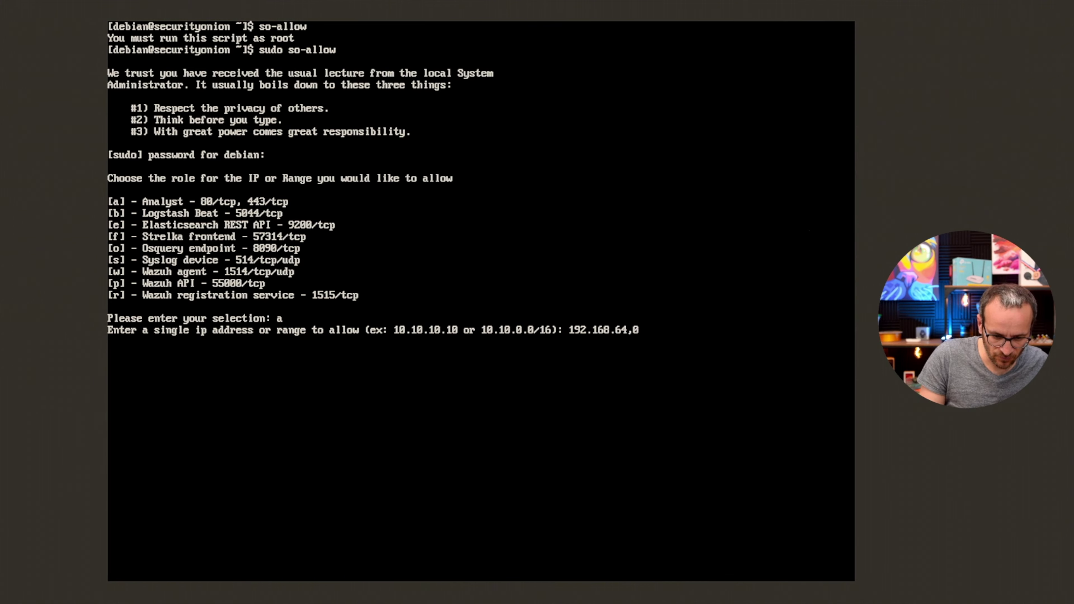
type("0")
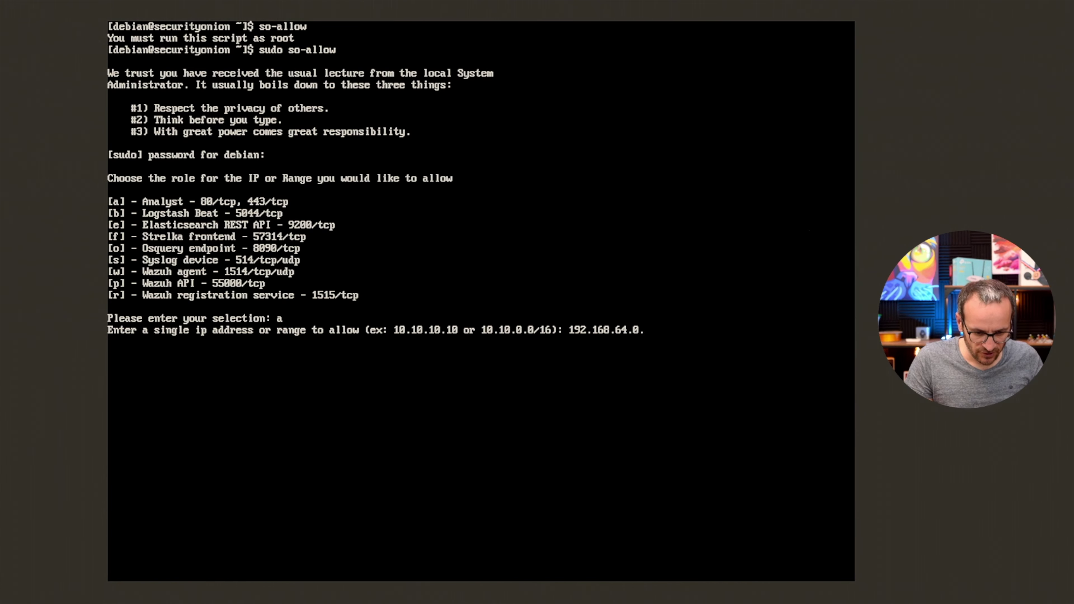
type("/")
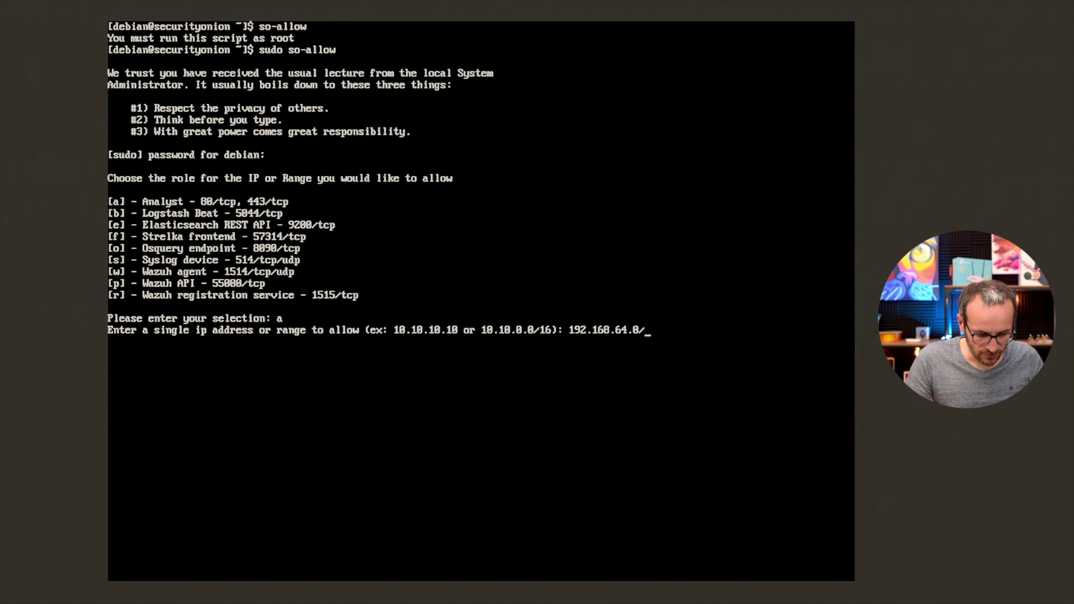
type("23")
key("Return")
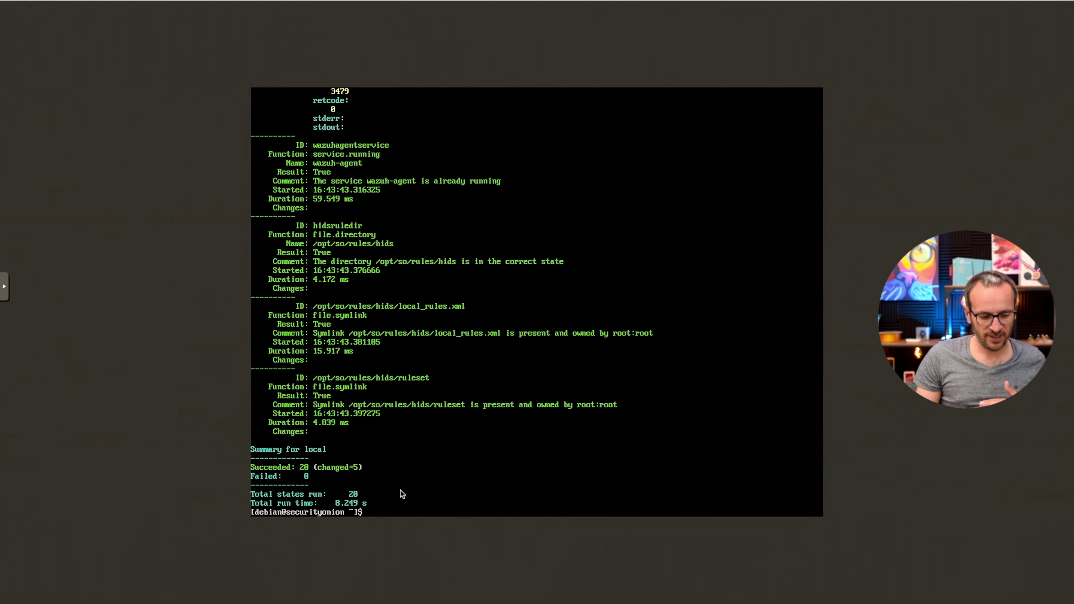
Run sudo so-analyst-install and supply the sudo password to install the analyst tools.
type("sudo")
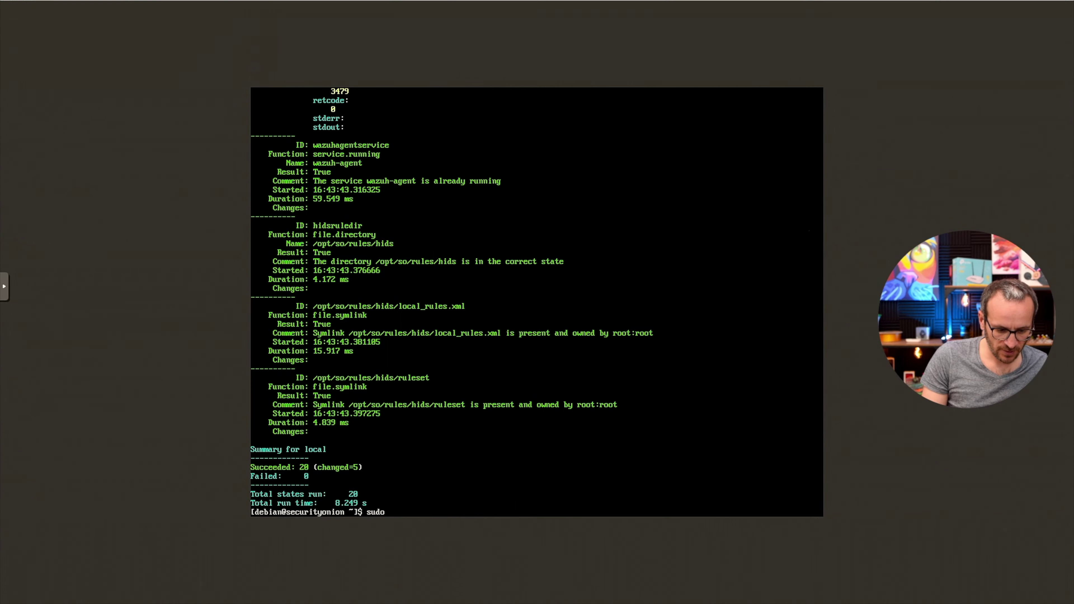
type(" so-analyst-install")
key("Return")
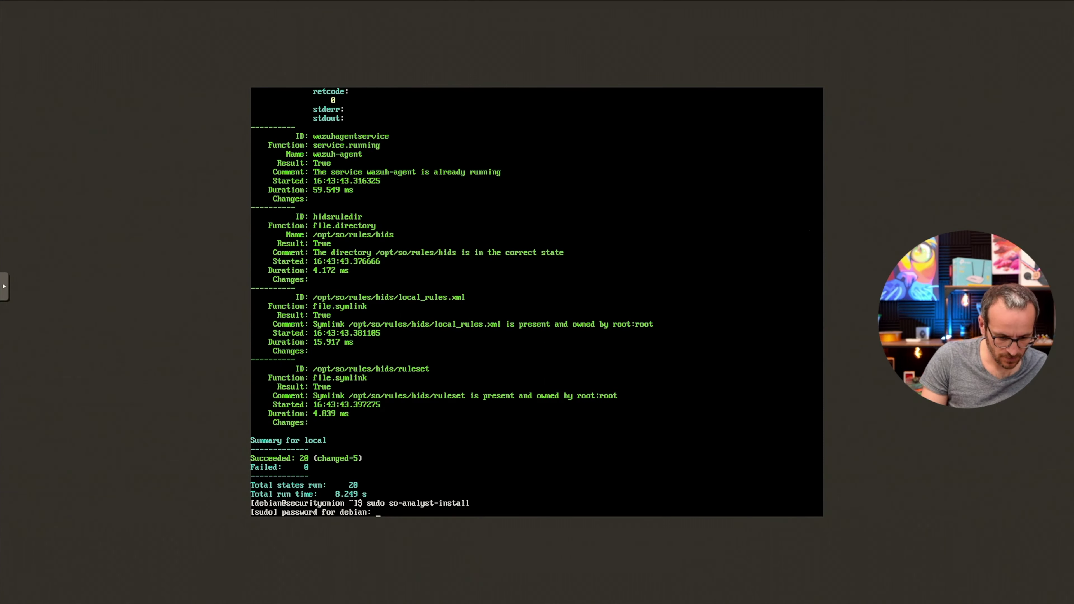
type("yes")
key("Return")
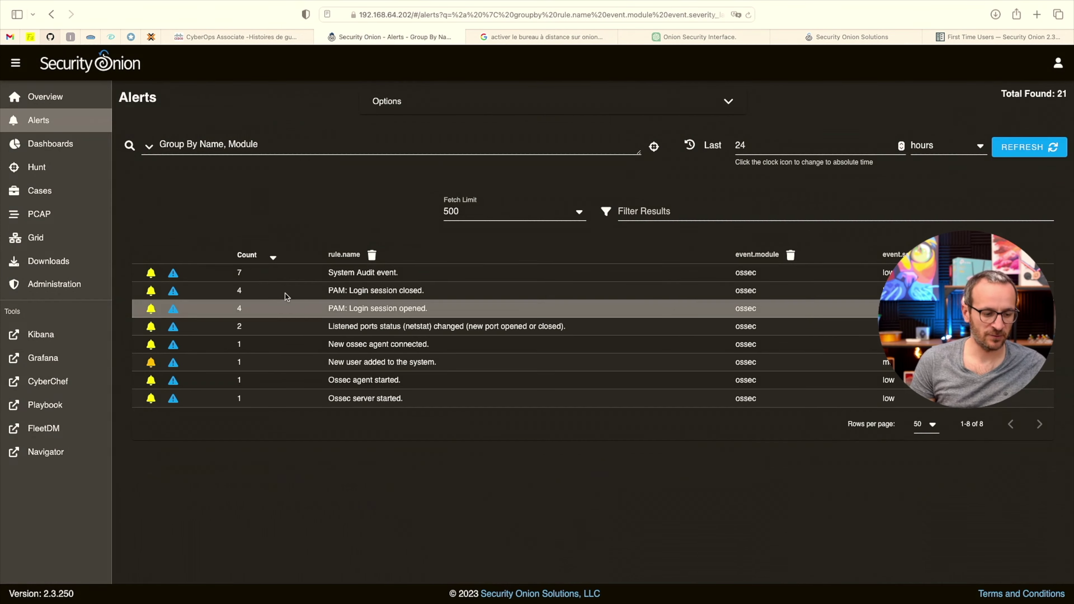
Open Dashboards and review the last 24 hours of Basic and Group Metrics charts.
left_click(50, 143)
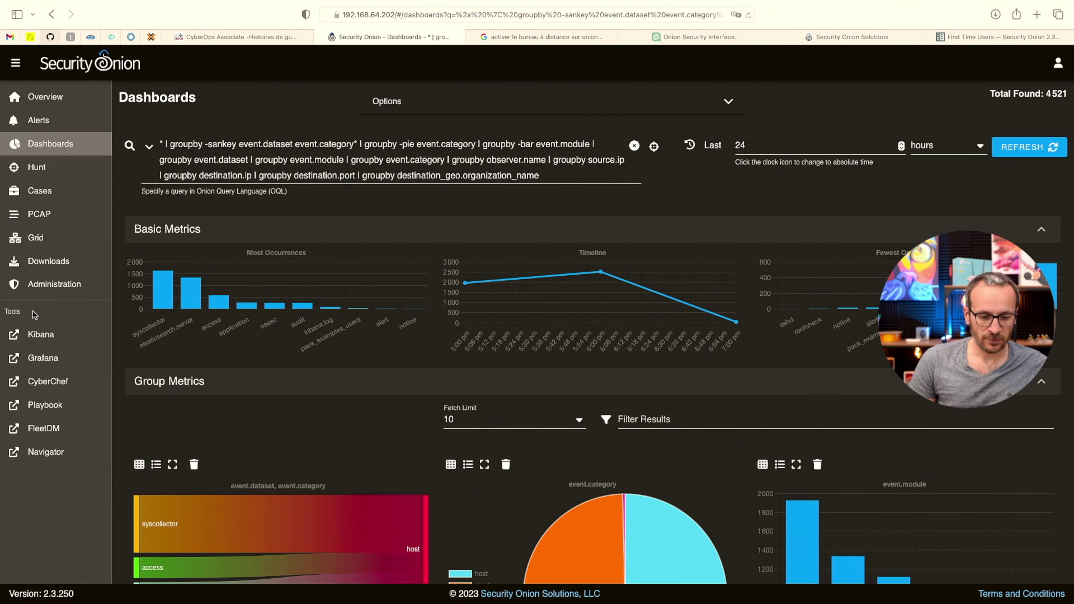
mouse_move(249, 302)
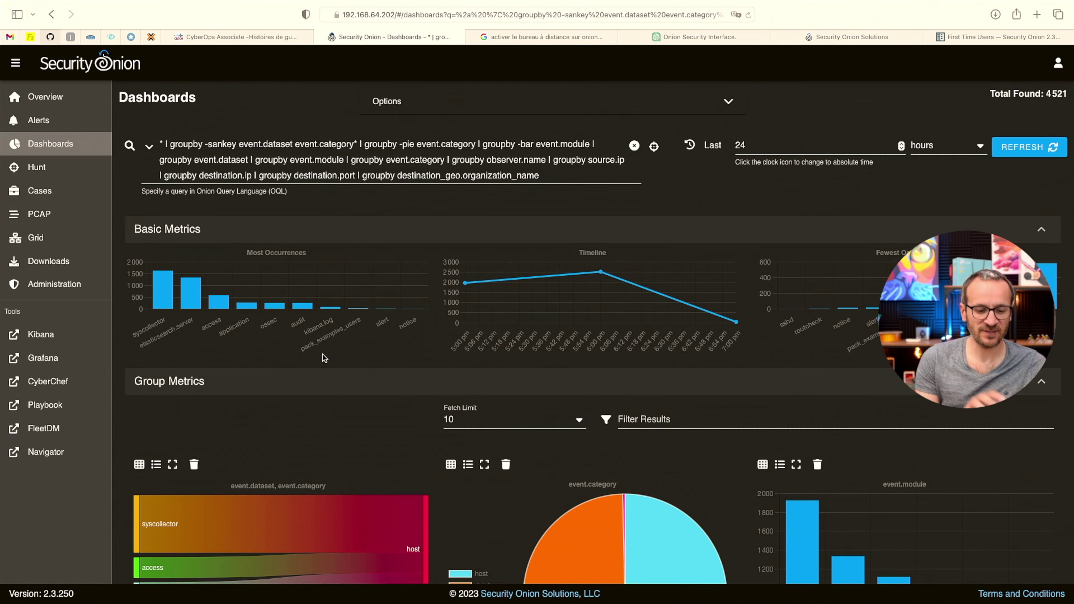
left_click(392, 15)
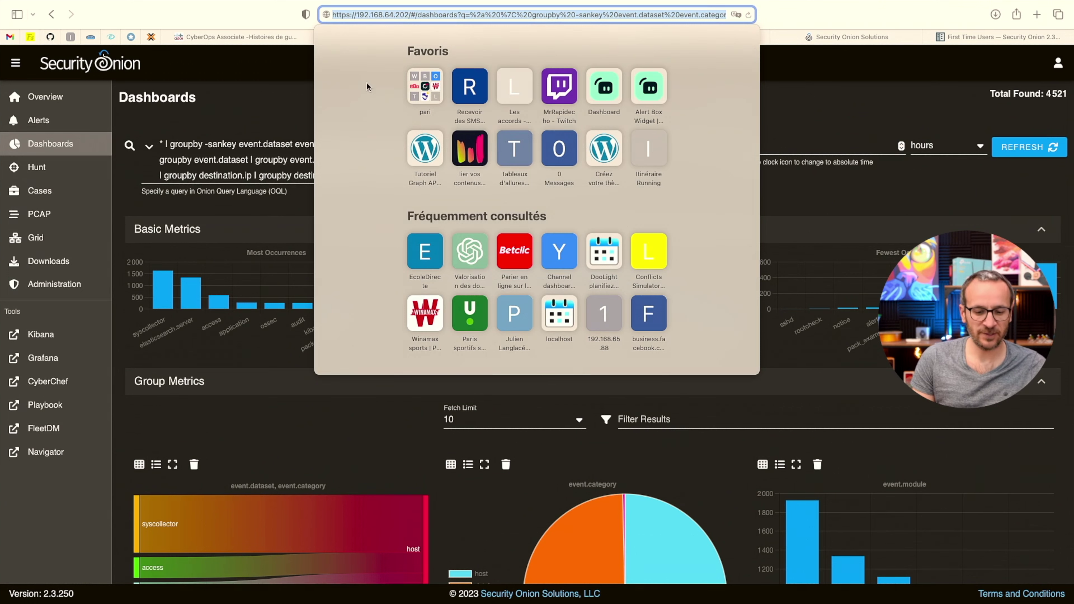
left_click(470, 237)
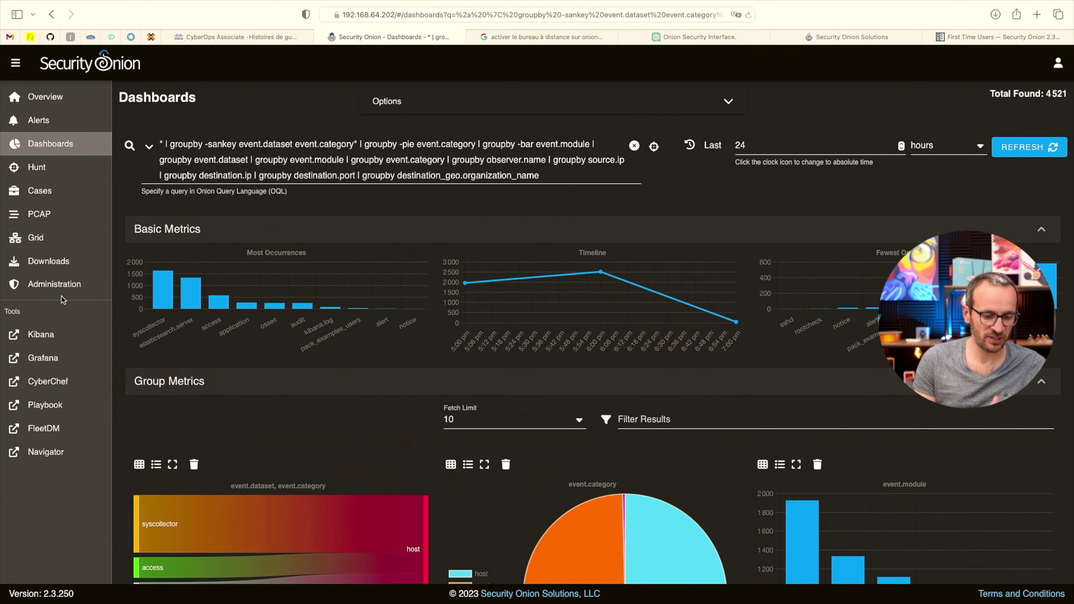
scroll(416, 280, "down", 10)
scroll(415, 281, "up", 10)
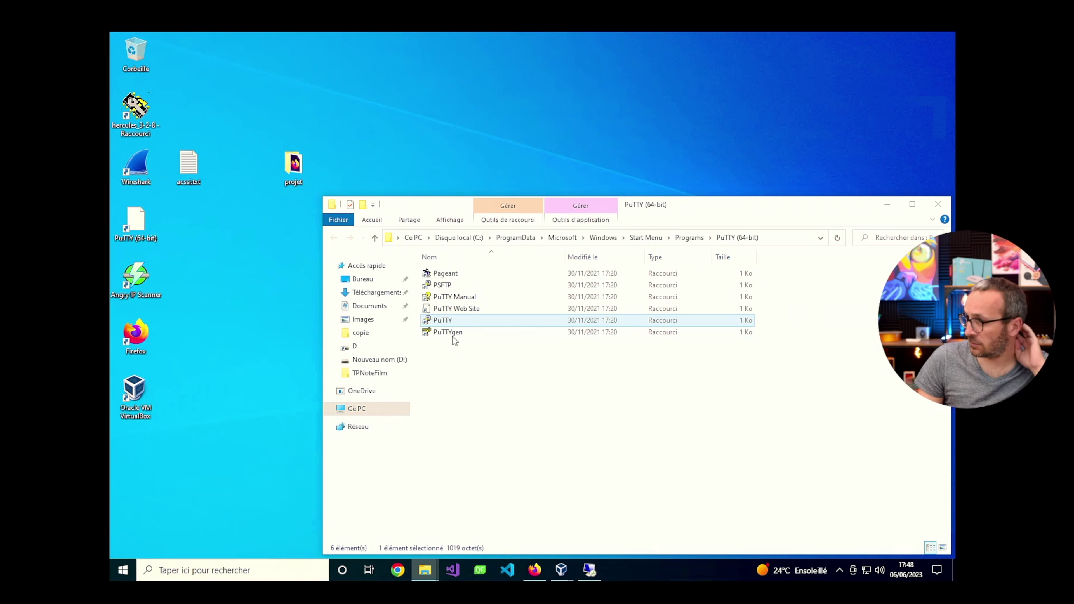
Open a PuTTY SSH session to 192.168.64.202 and accept the server's host key.
double_click(446, 323)
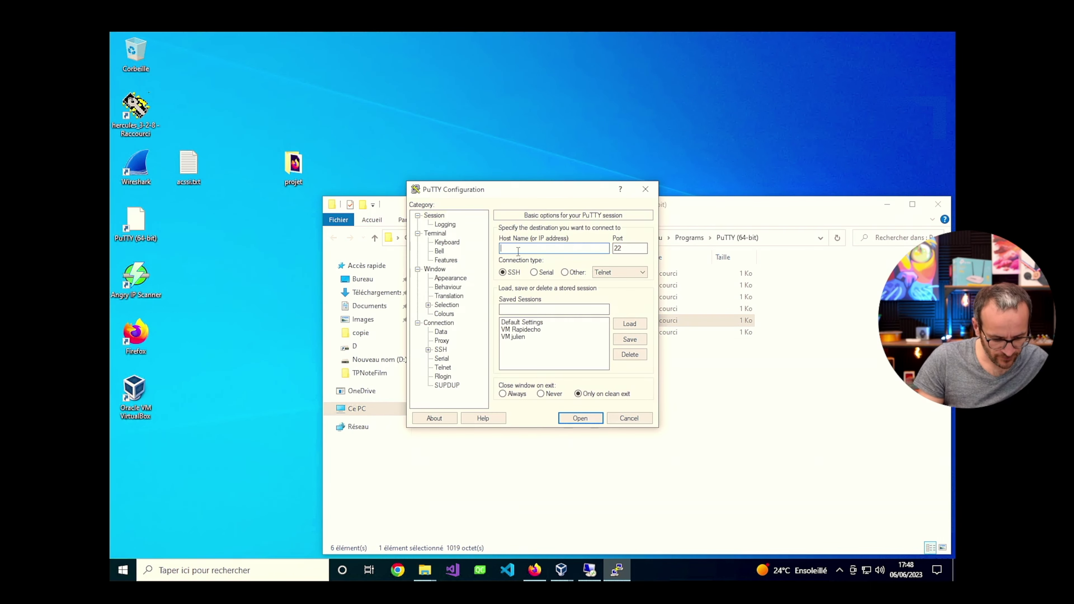
type("192.168.")
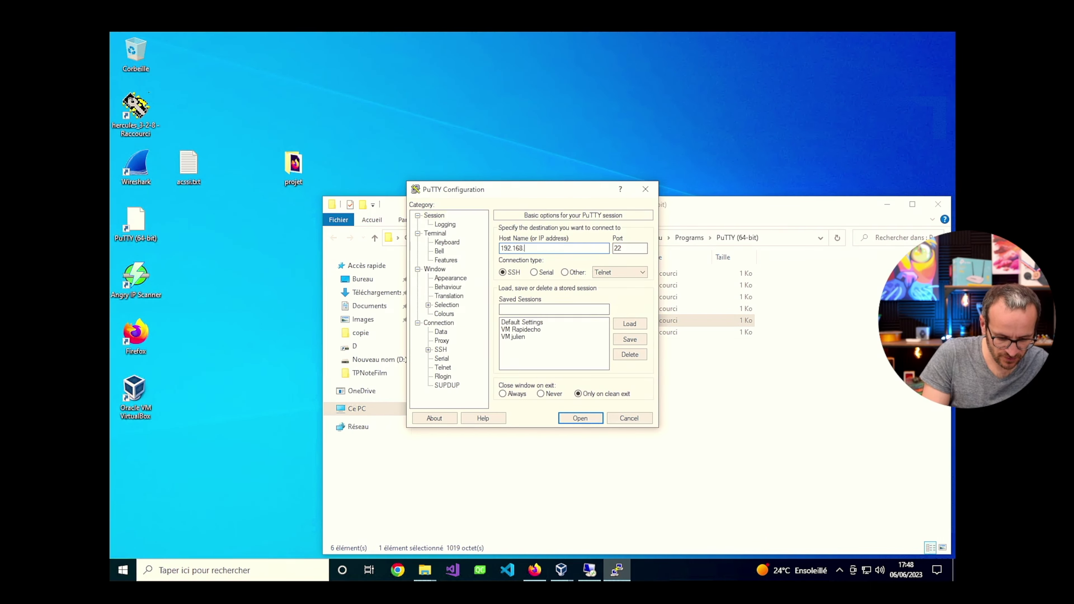
type("64.202")
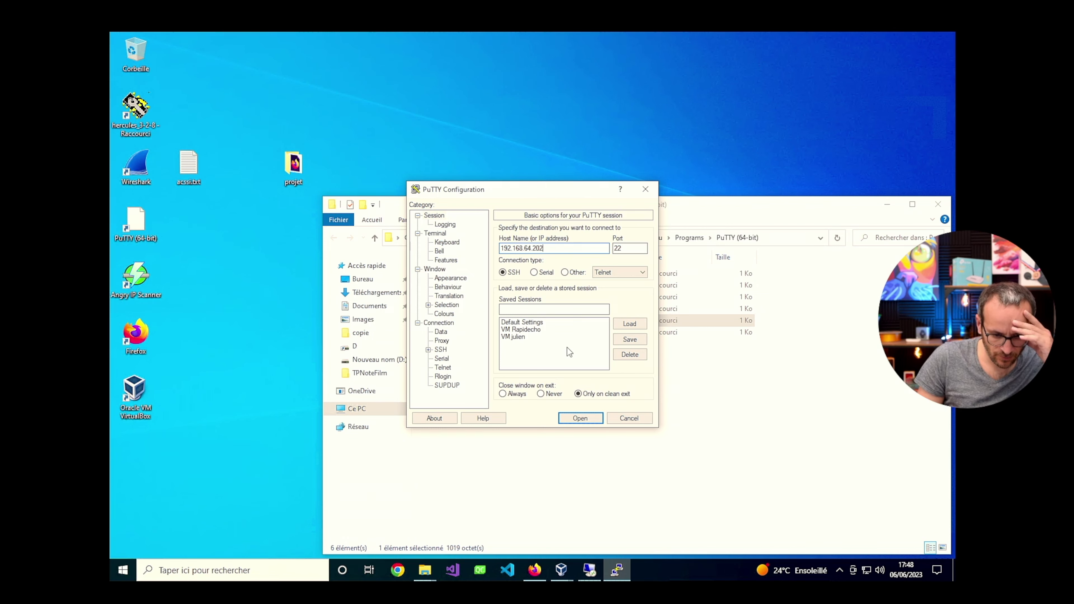
left_click(580, 418)
left_click(471, 337)
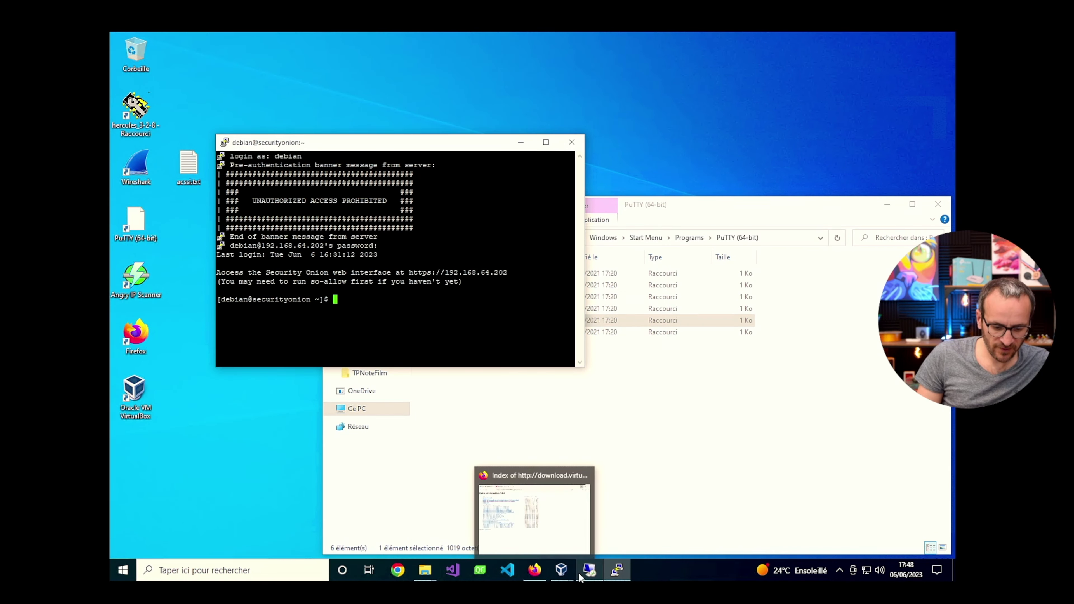
Dismiss the onion VM's menu in VirtualBox and bring the PuTTY session forward, shifted slightly aside.
mouse_move(563, 576)
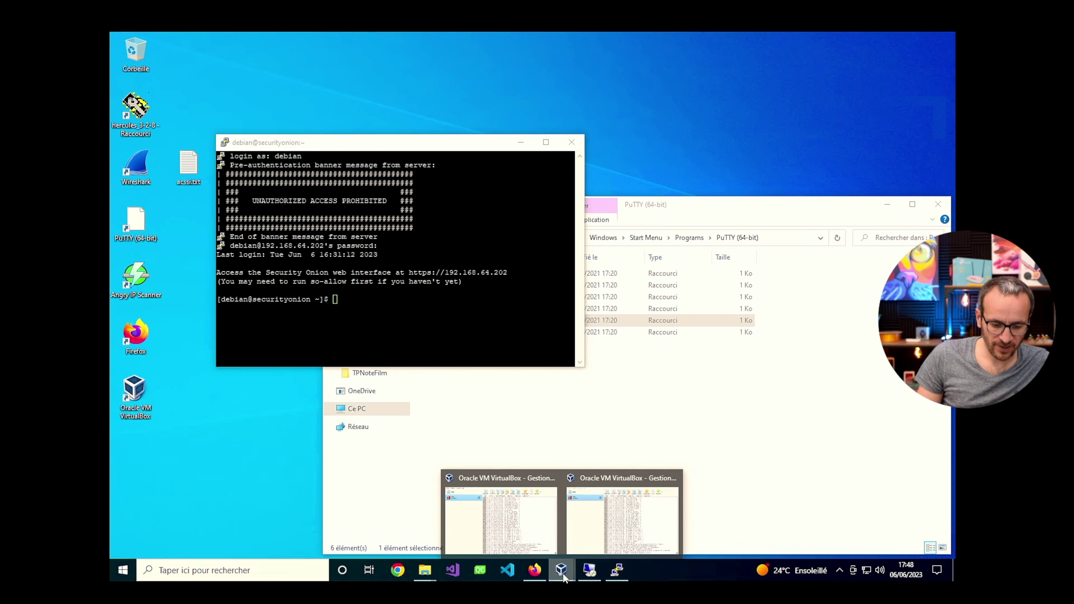
left_click(541, 520)
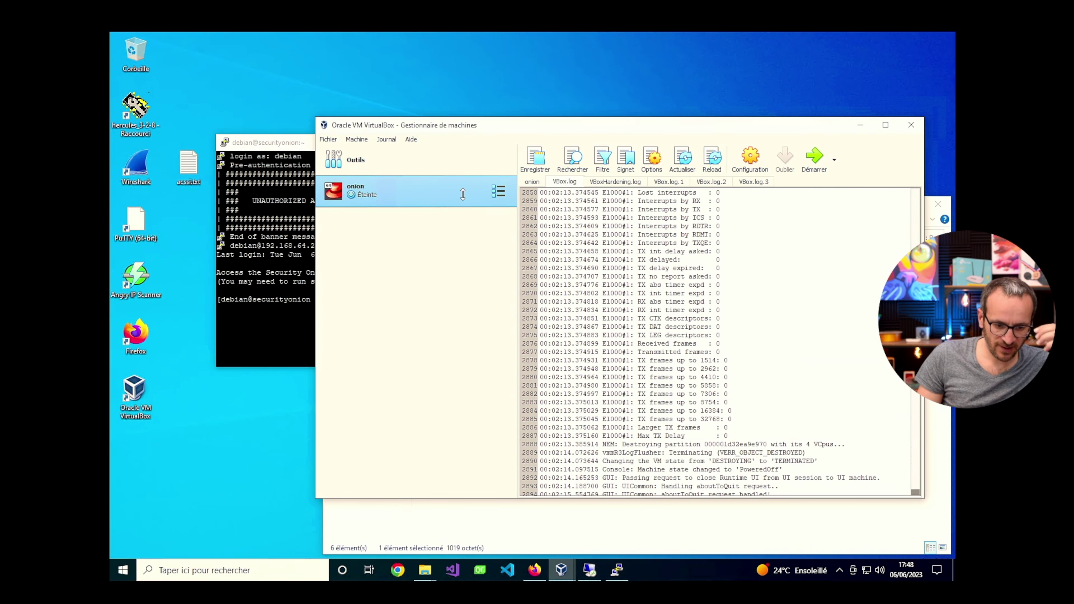
right_click(472, 193)
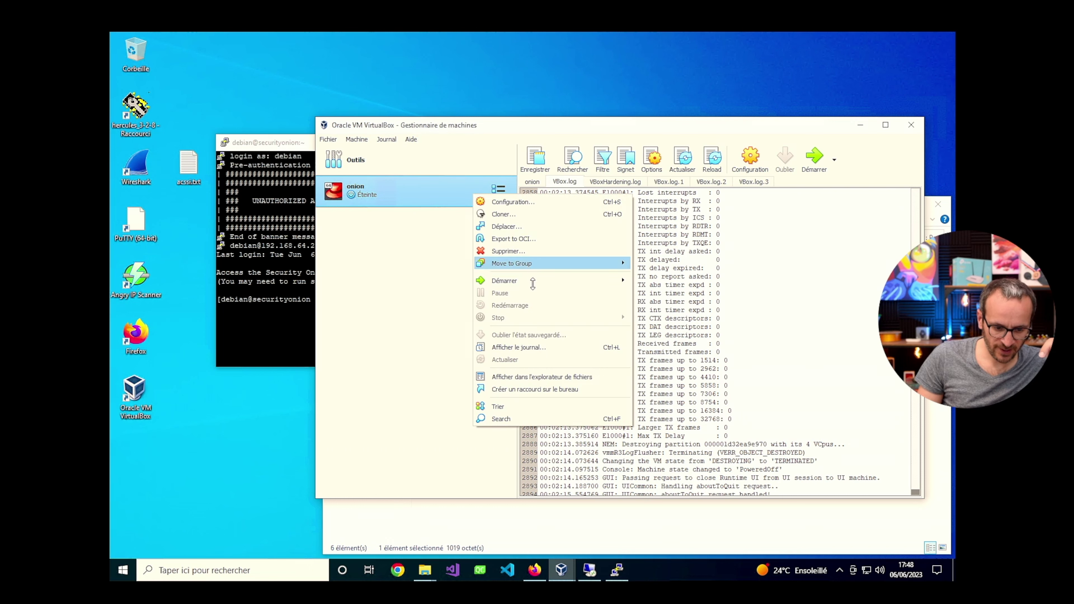
mouse_move(532, 282)
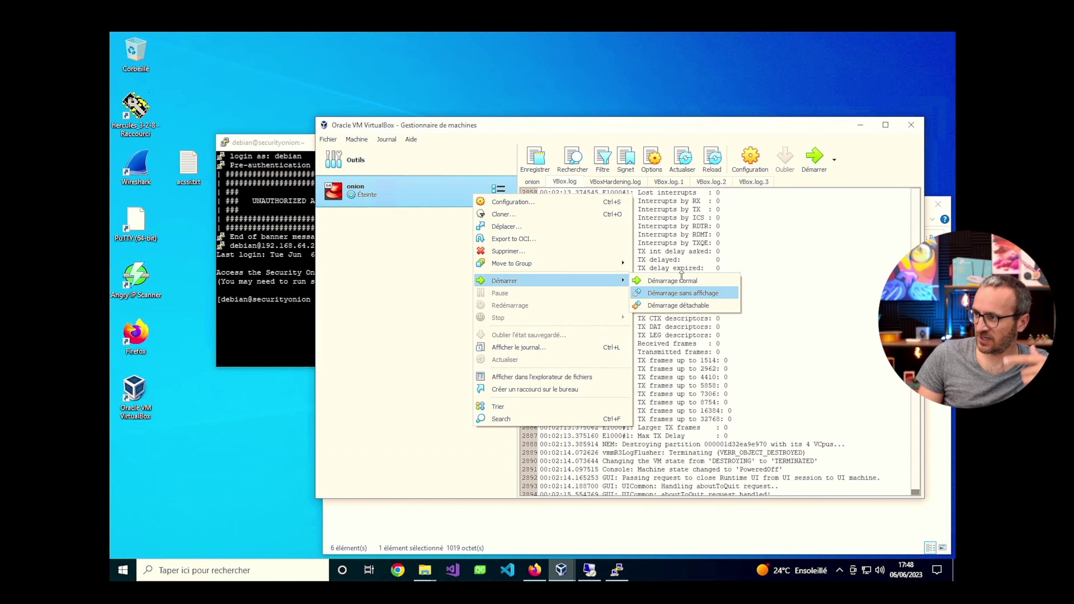
left_click(309, 143)
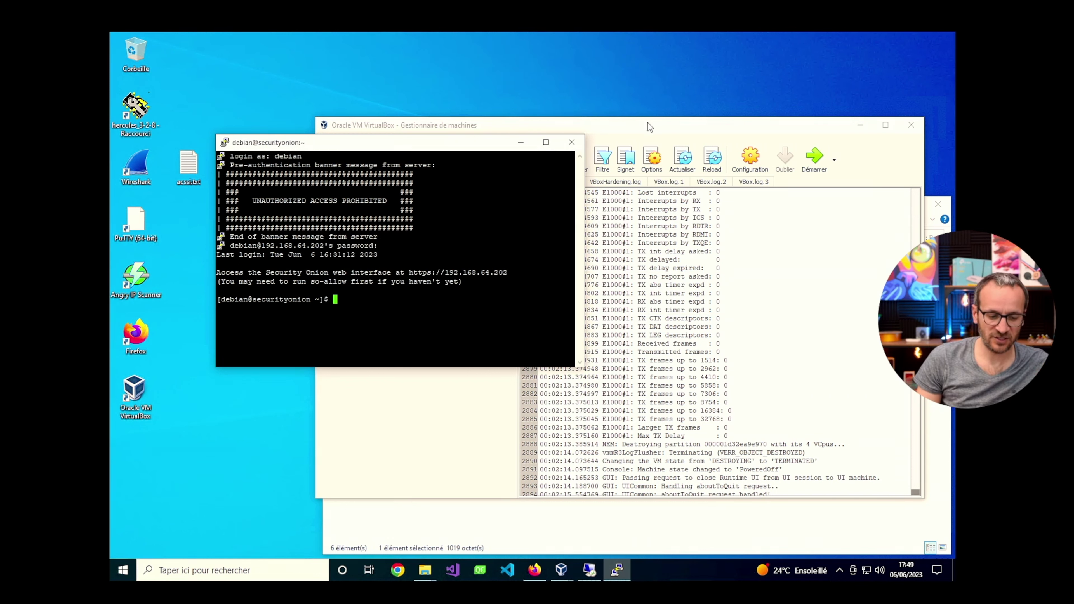
left_click_drag(464, 146, 486, 143)
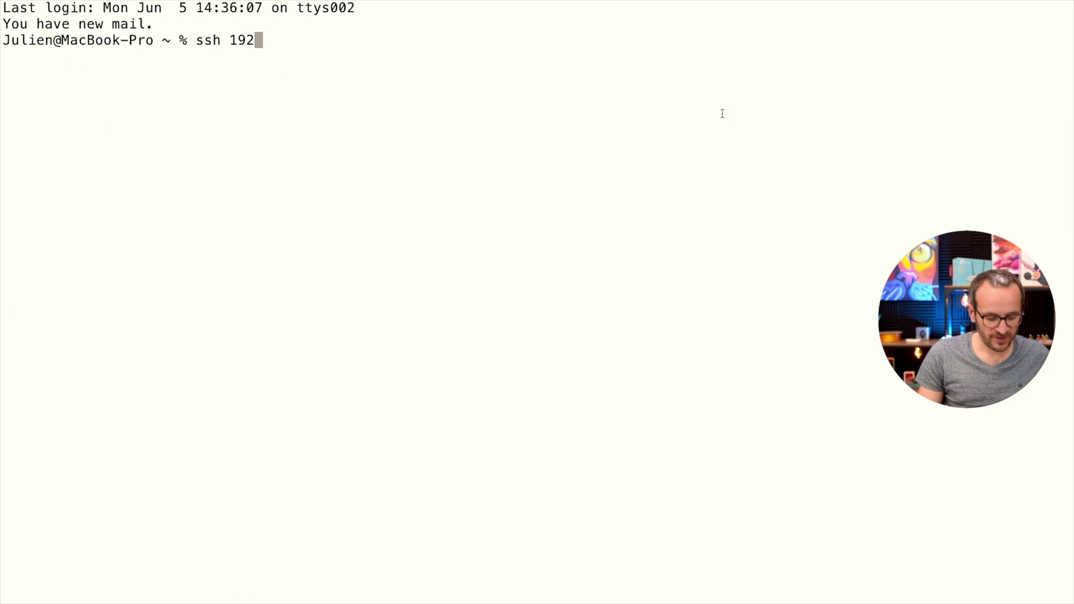
Correct the mistyped 192.168. address in the Terminal SSH command.
type("2")
key("BackSpace")
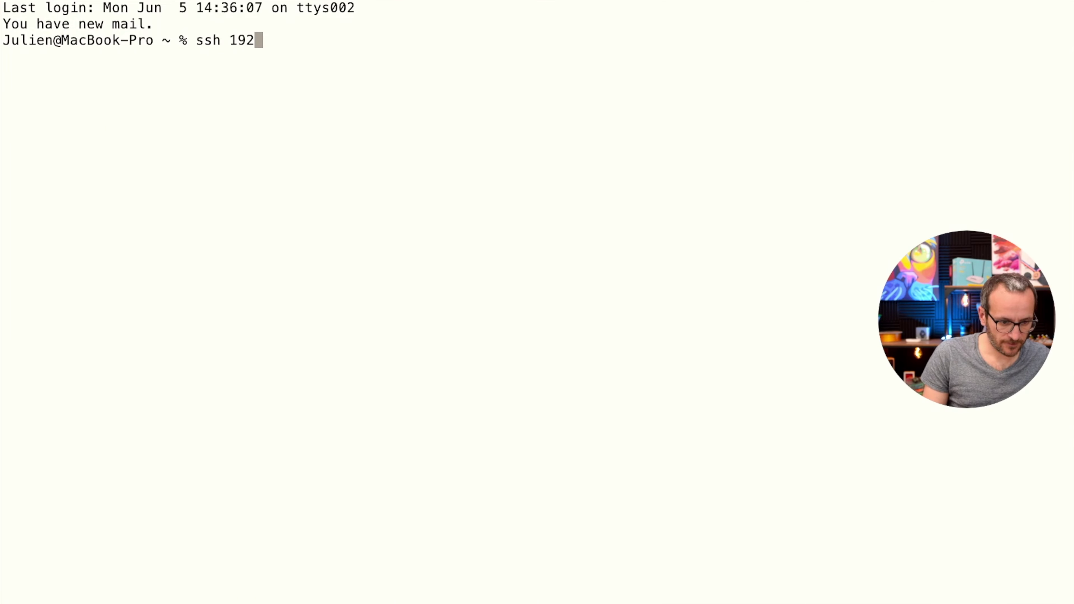
type(".16")
key("BackSpace")
key("BackSpace")
key("BackSpace")
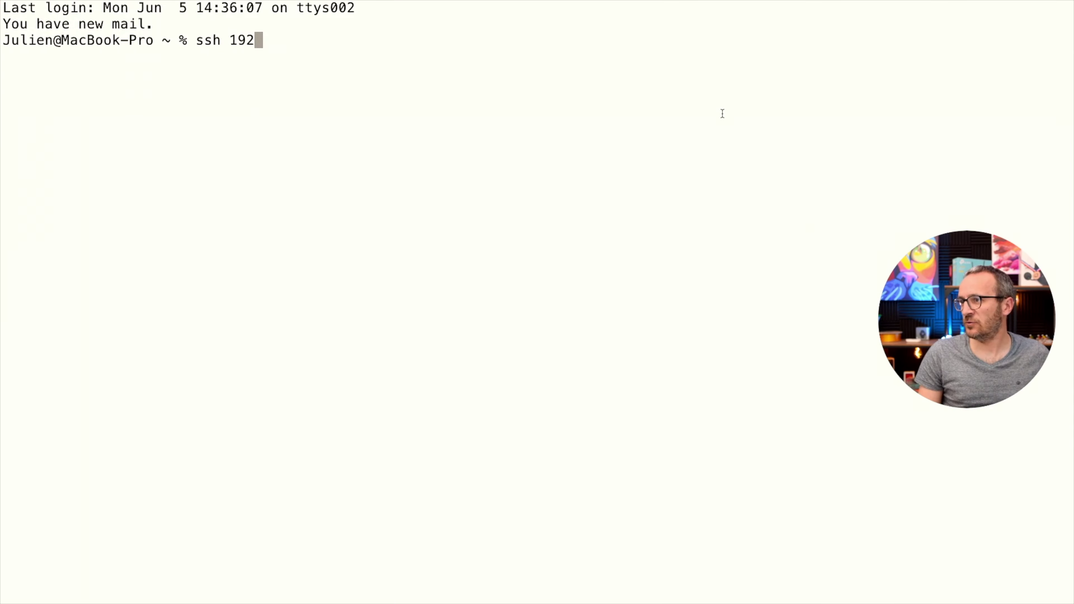
type("2")
key("BackSpace")
type(".168.64.202")
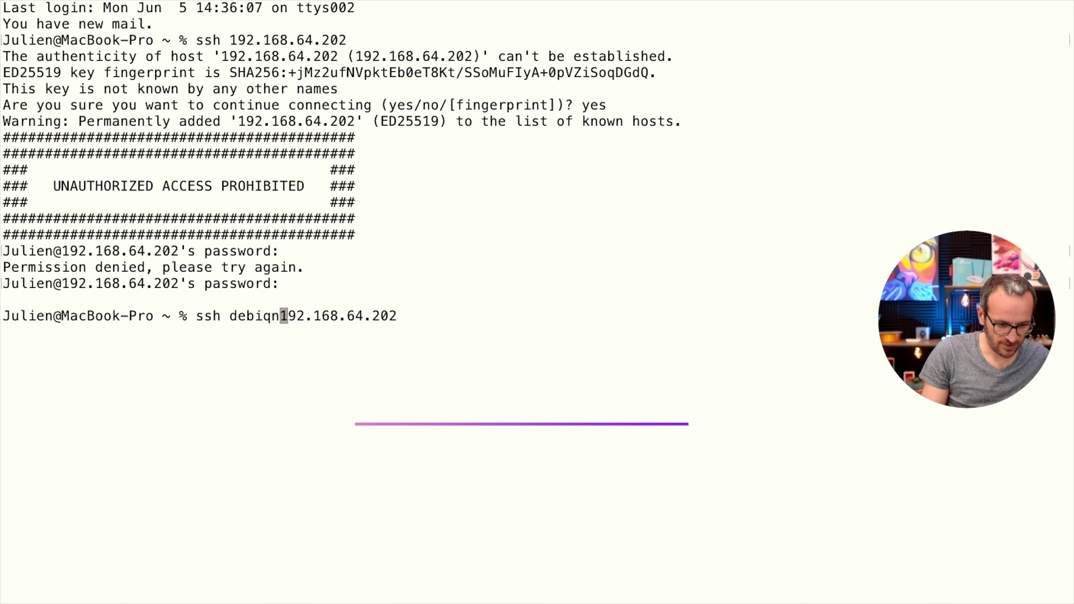
Run yum -y update, confirm epel-release, and start the "Server with GUI" group install.
type("yum -y update")
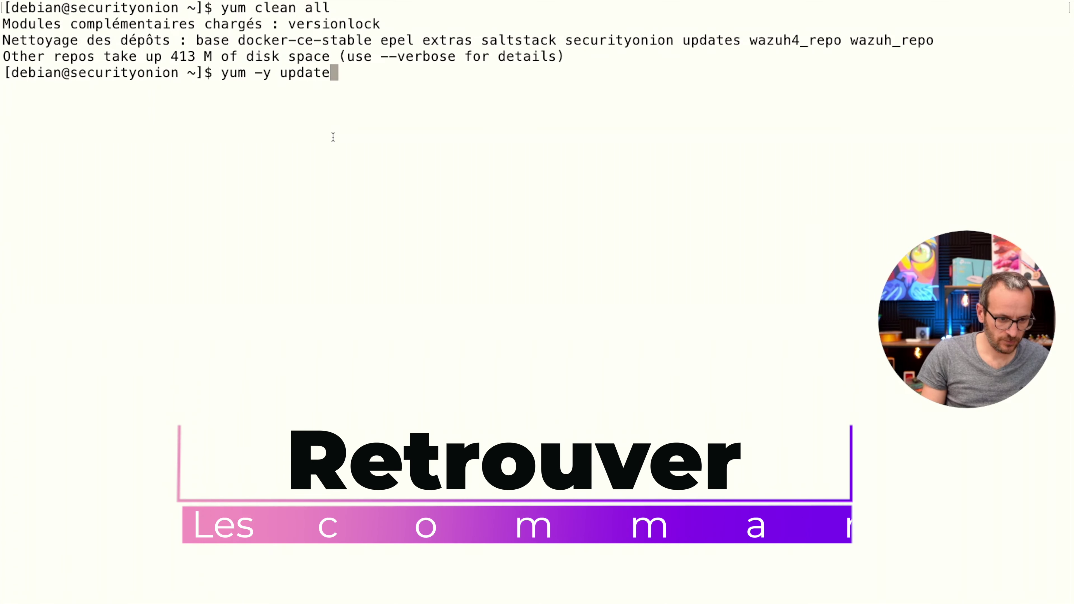
key("Return")
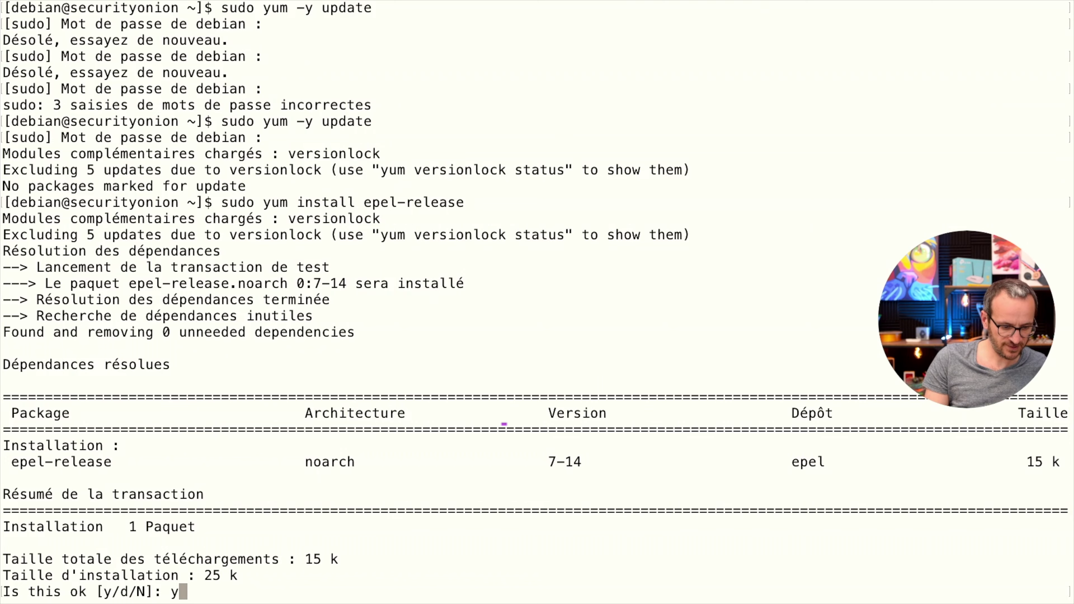
key("Return")
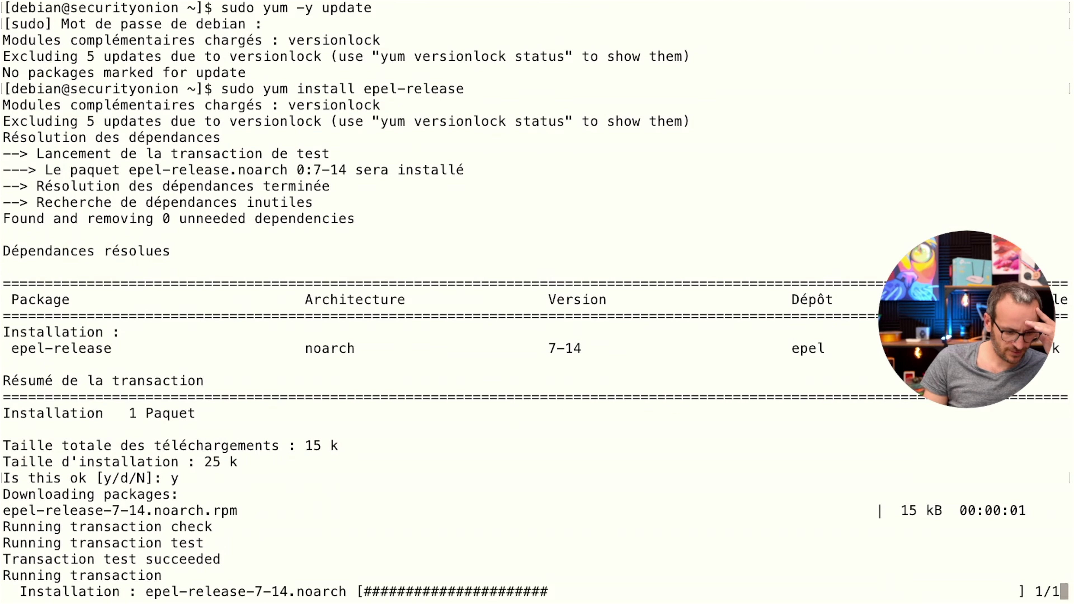
type("sudo yum groupinstall “Server with GUI”")
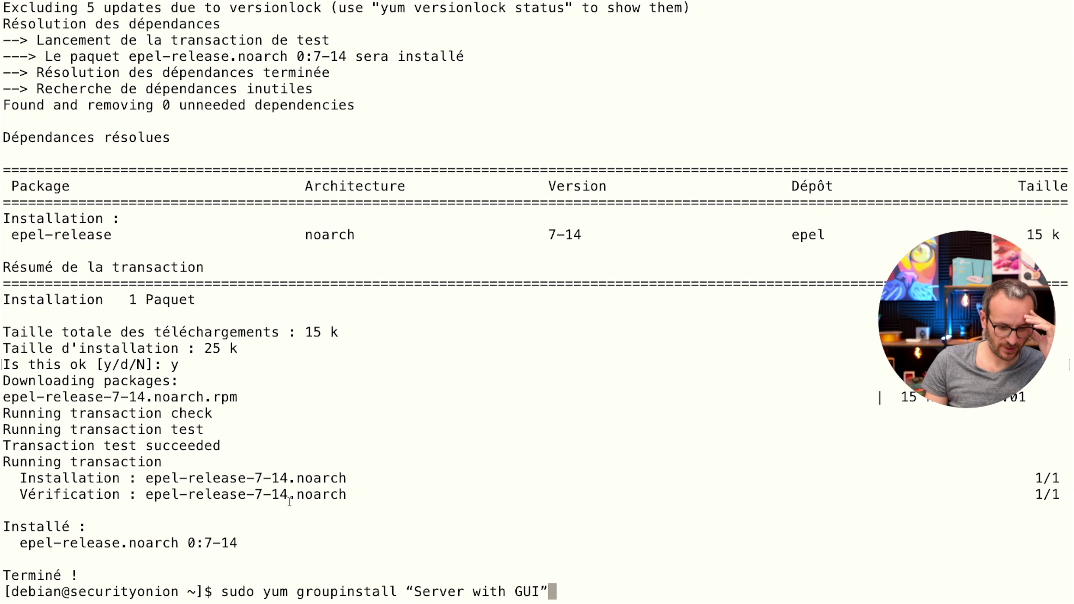
key("Return")
Install tigervnc-server and xrdp with sudo yum install, confirming with y.
type("sudo yum install tigervnc-server xrdp")
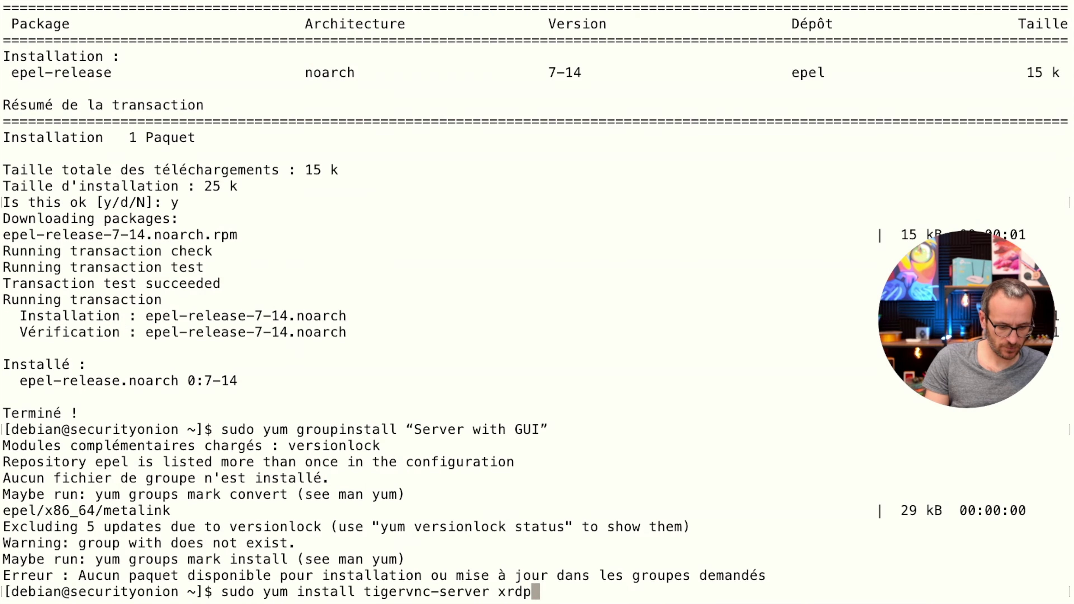
key("Return")
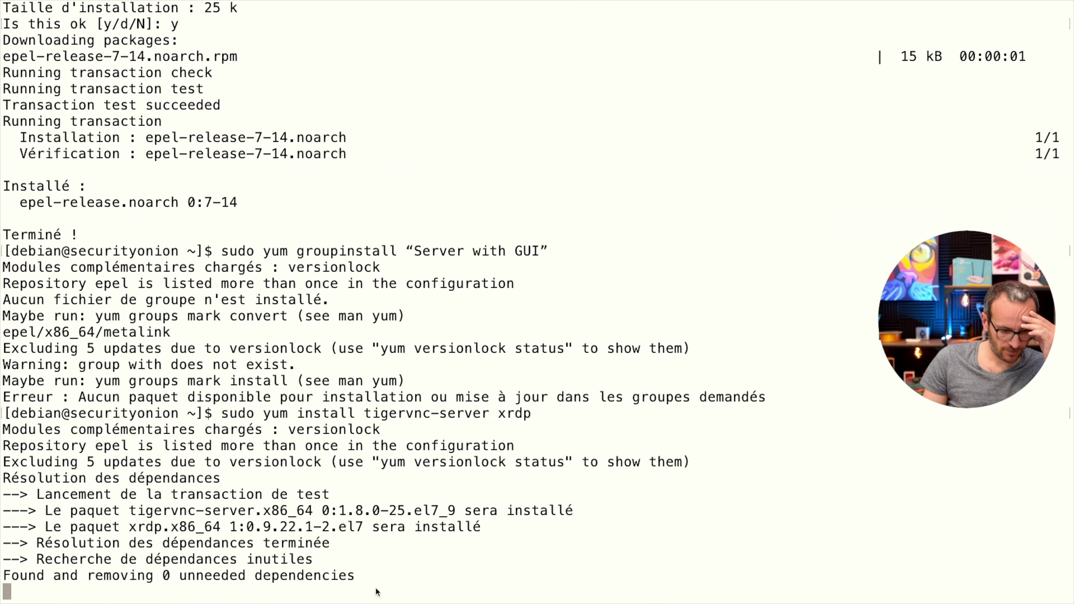
type("y")
key("Return")
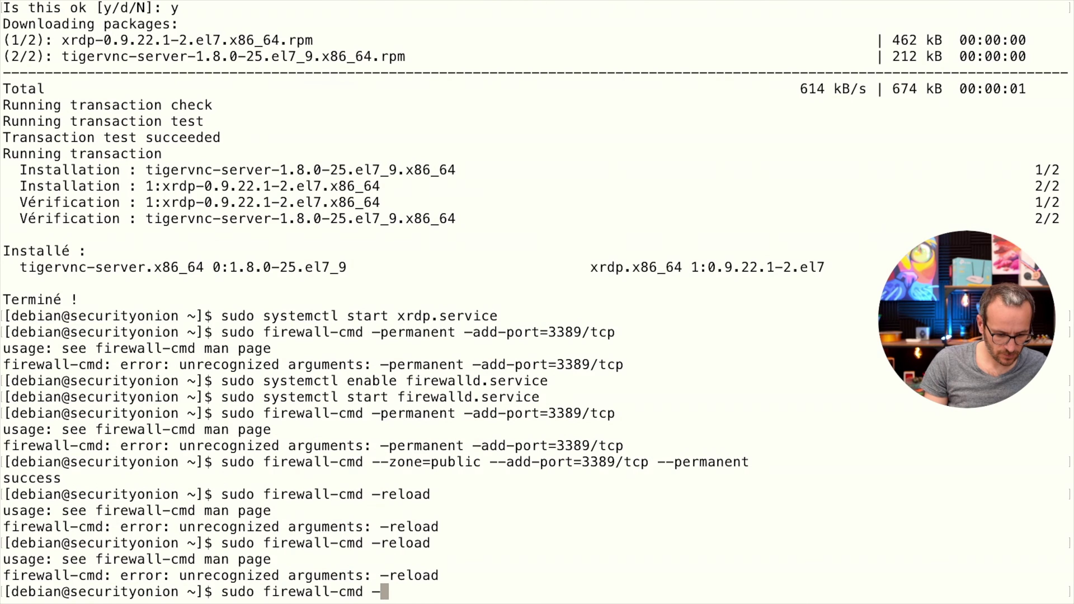
type("rewall-cmd -r")
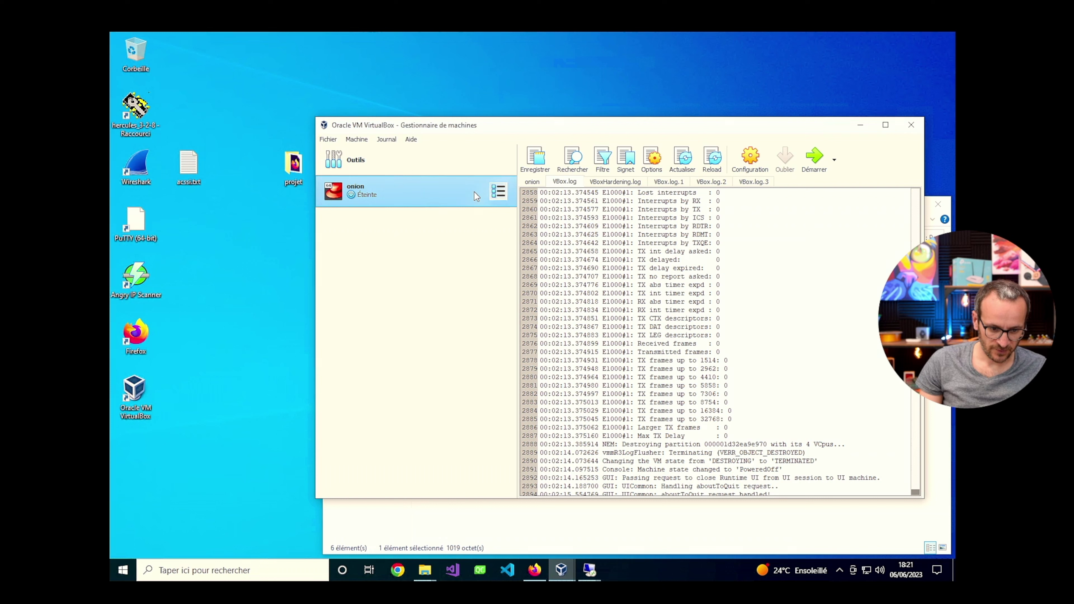
Start the onion VM with Démarrage sans affichage, then bring the Remote Desktop Connection dialog forward.
right_click(474, 191)
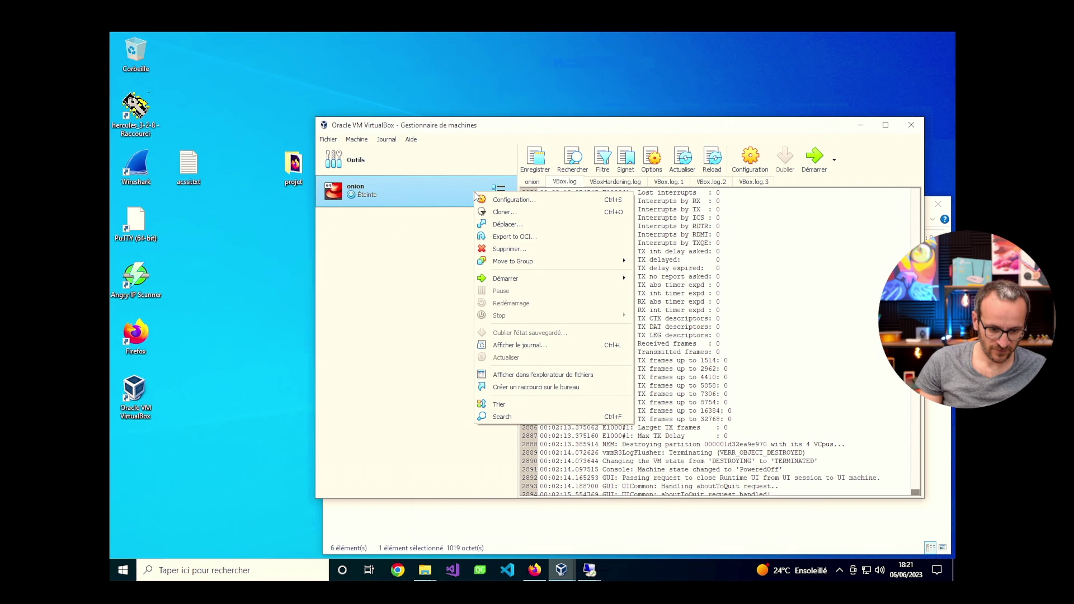
mouse_move(557, 278)
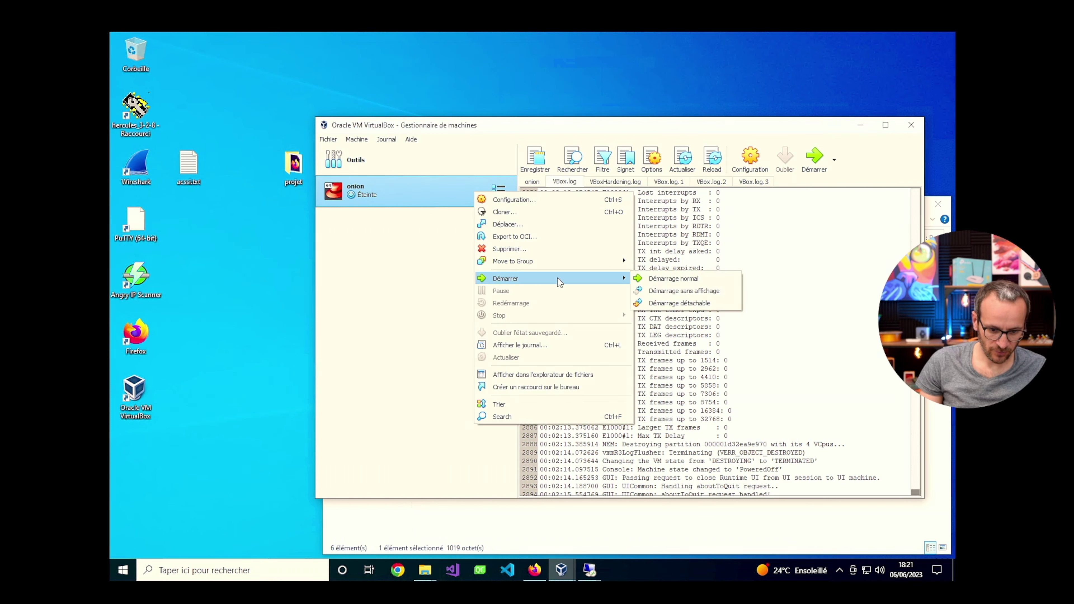
left_click(684, 291)
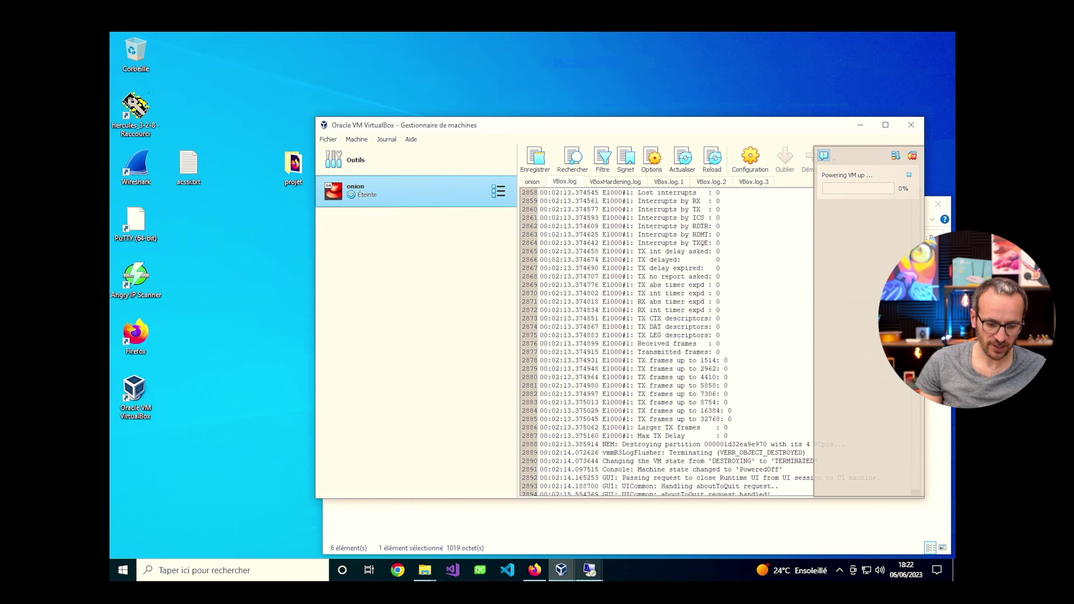
left_click(589, 570)
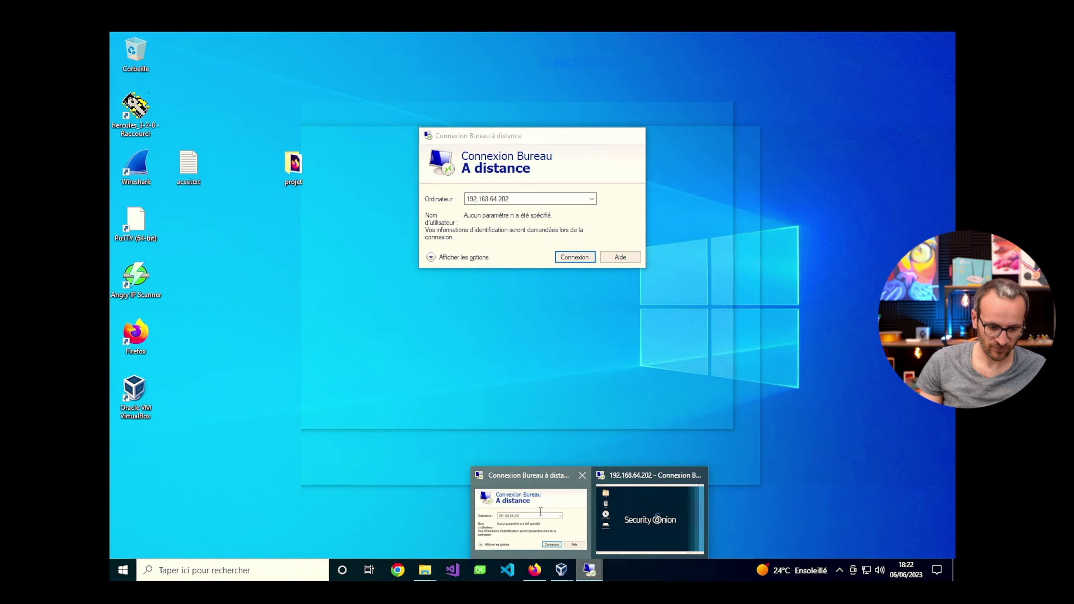
left_click(529, 520)
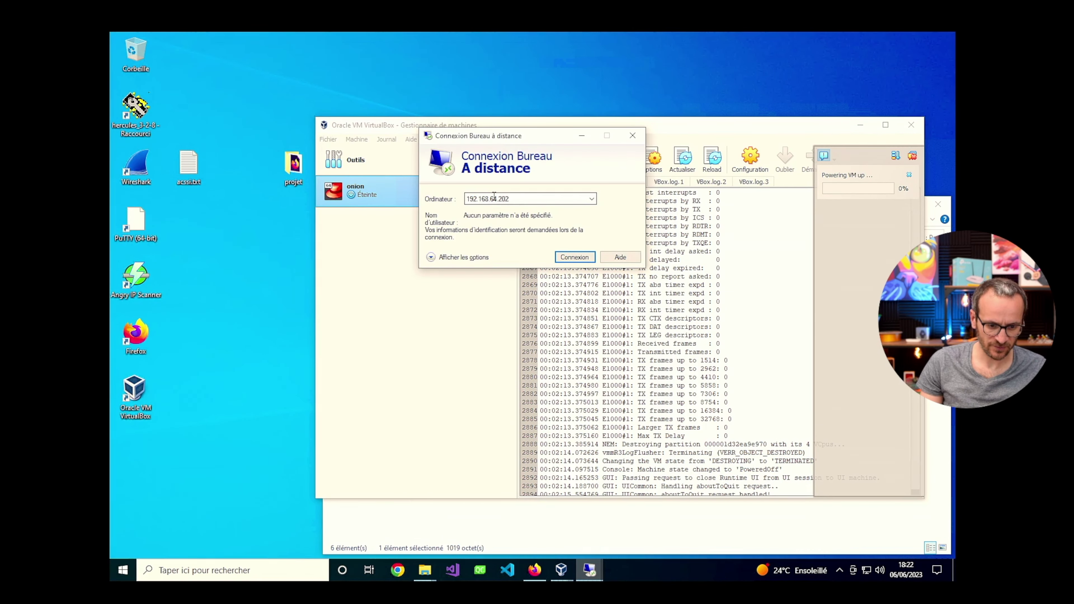
Connect to 192.168.64.202 and log into xrdp as debian, toggling full screen off and back on.
left_click(574, 256)
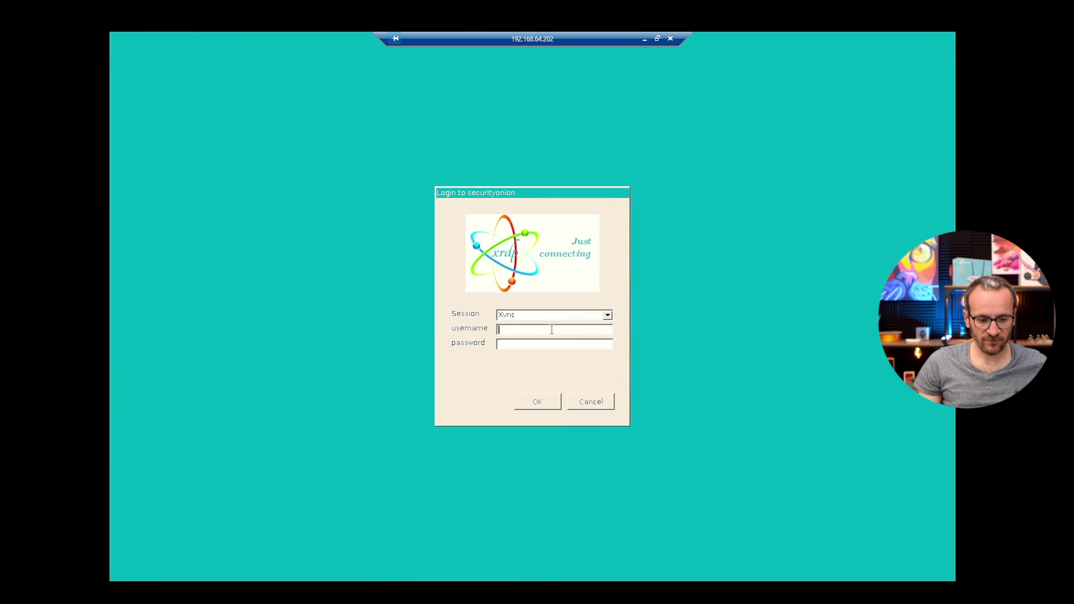
type("debian")
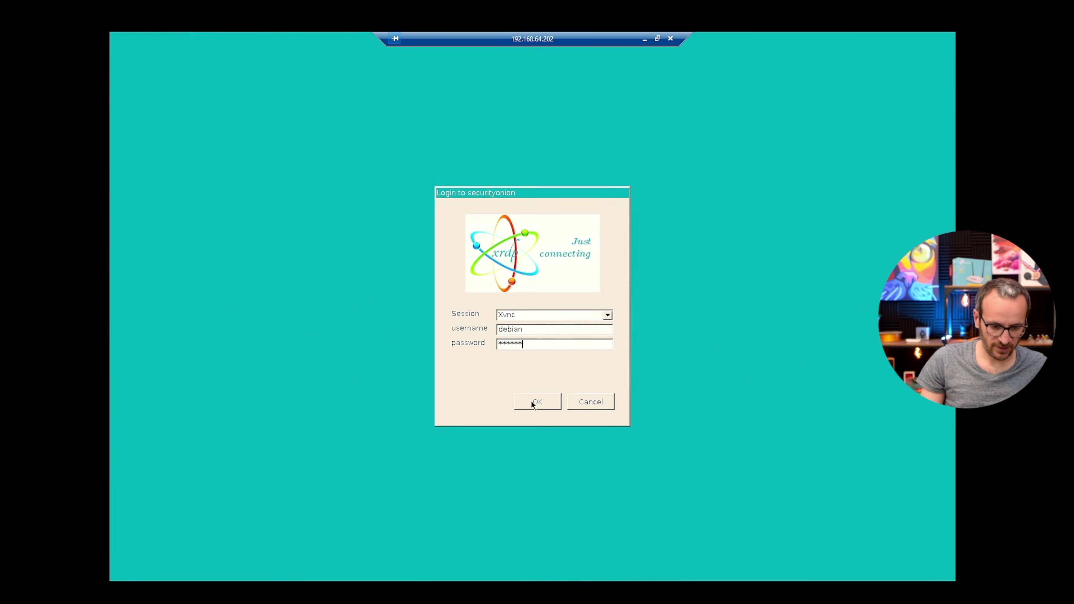
left_click(537, 401)
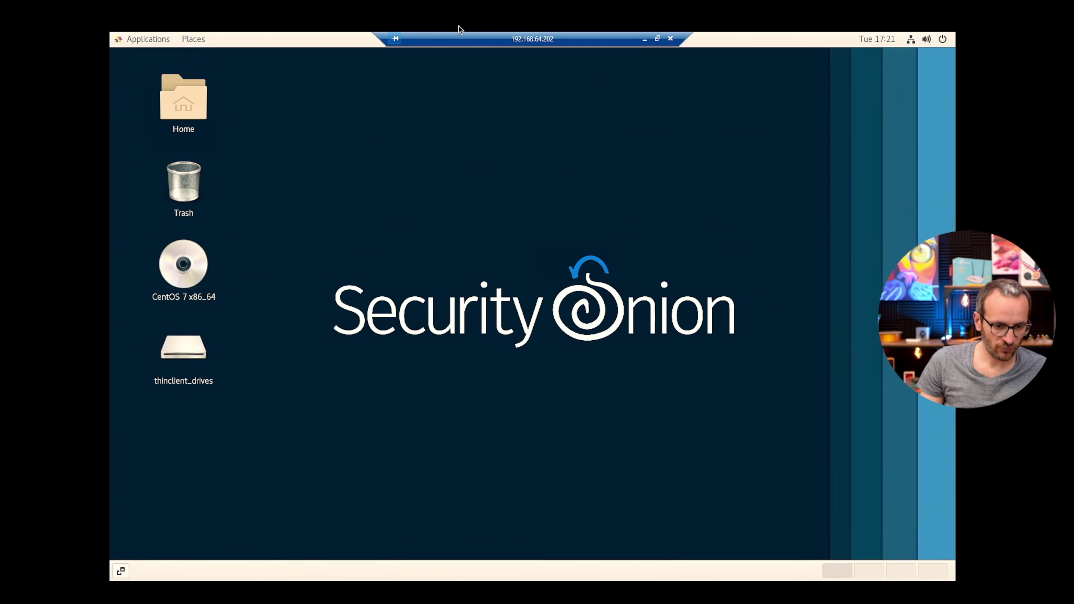
left_click(658, 39)
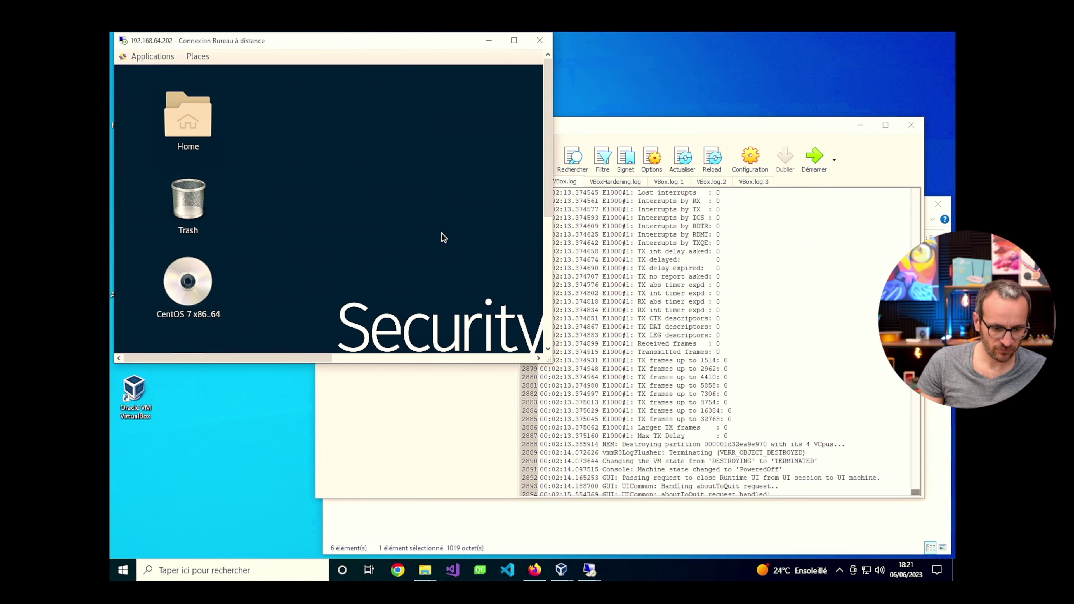
left_click(518, 40)
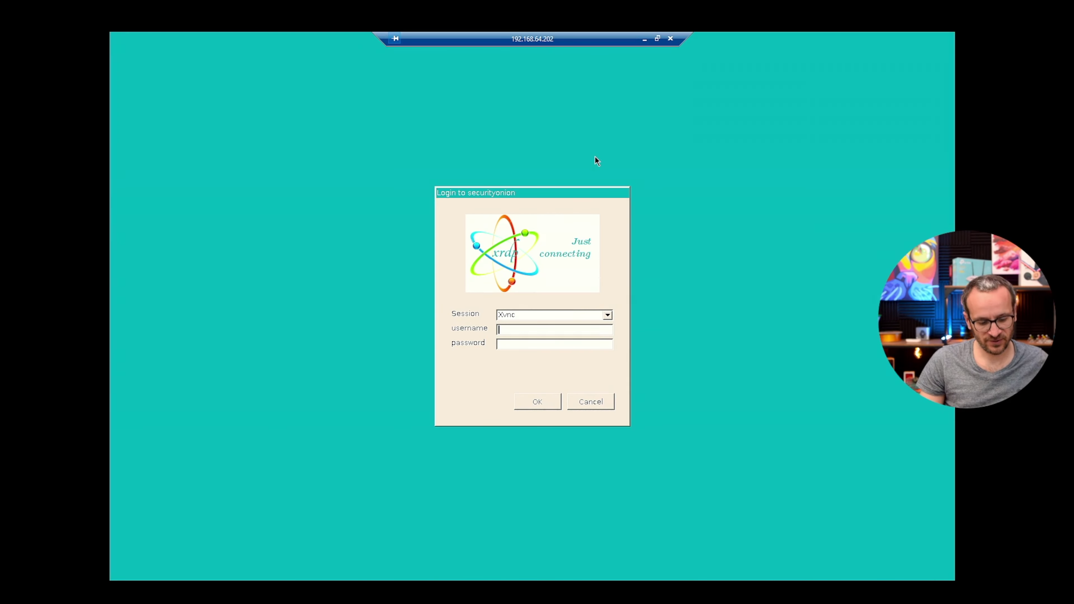
key("ctrl+Left")
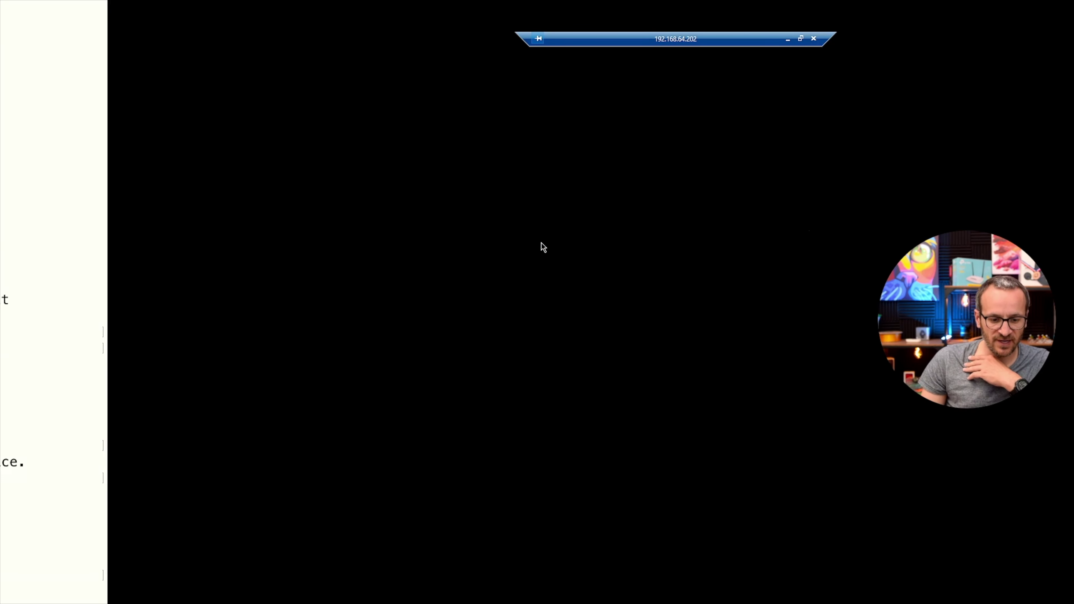